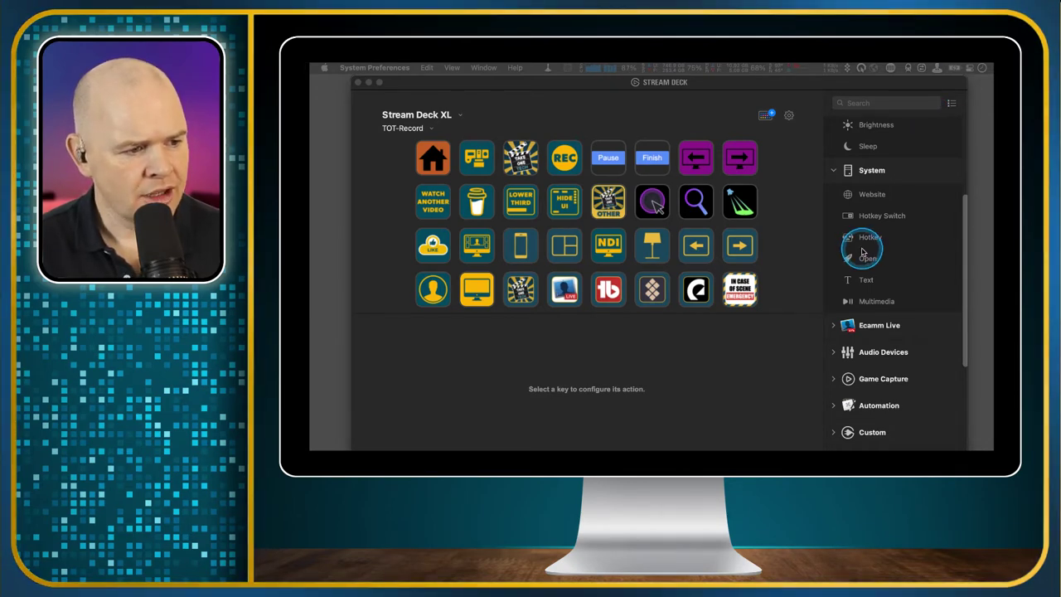
Step: Switch the device being configured from Stream Deck XL to the first iPhone listed
scroll(866, 218, "up", 3)
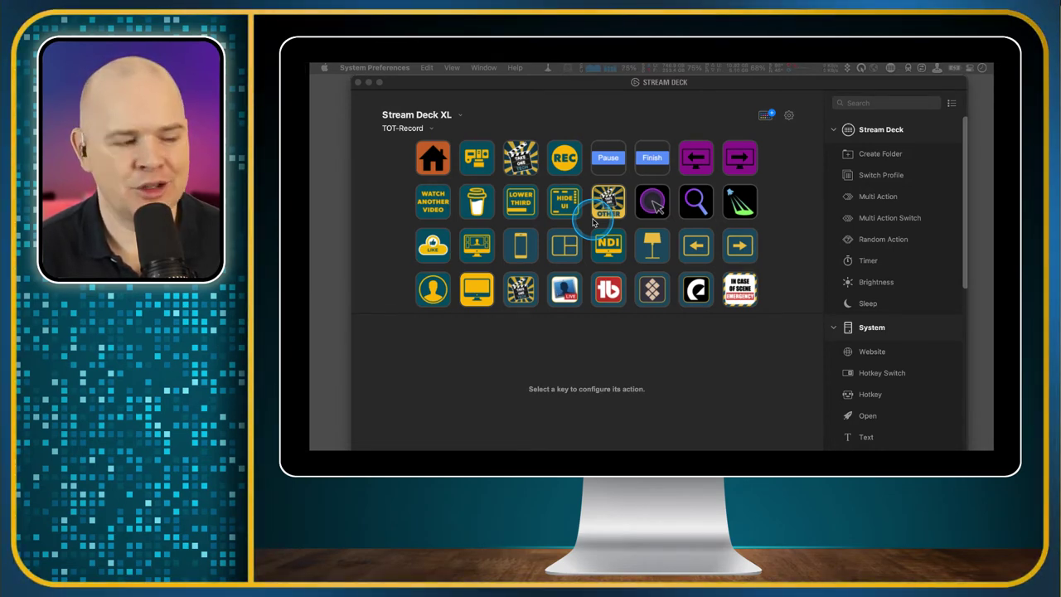
left_click(461, 120)
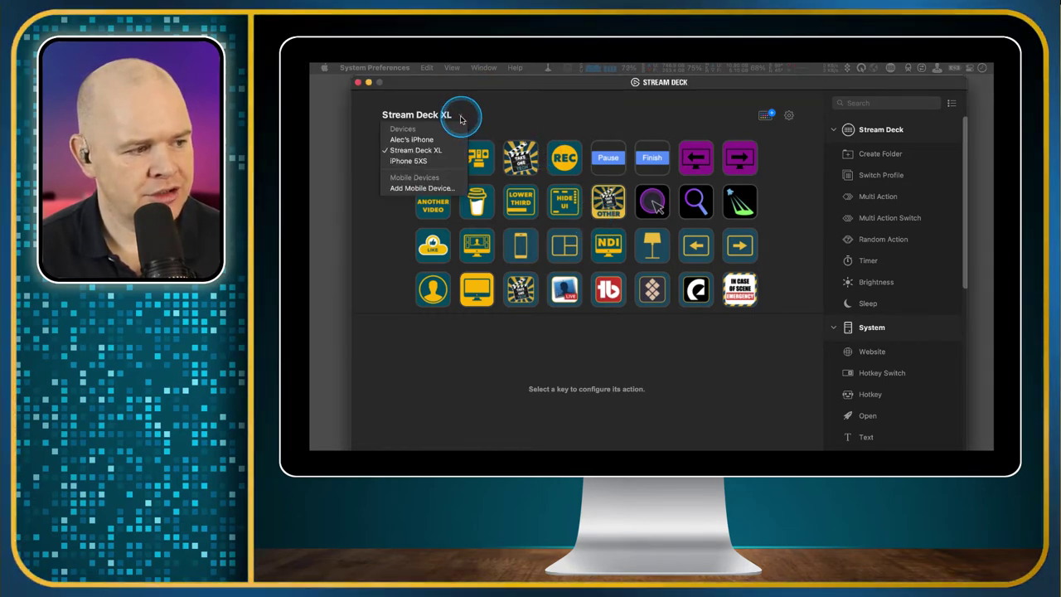
left_click(426, 141)
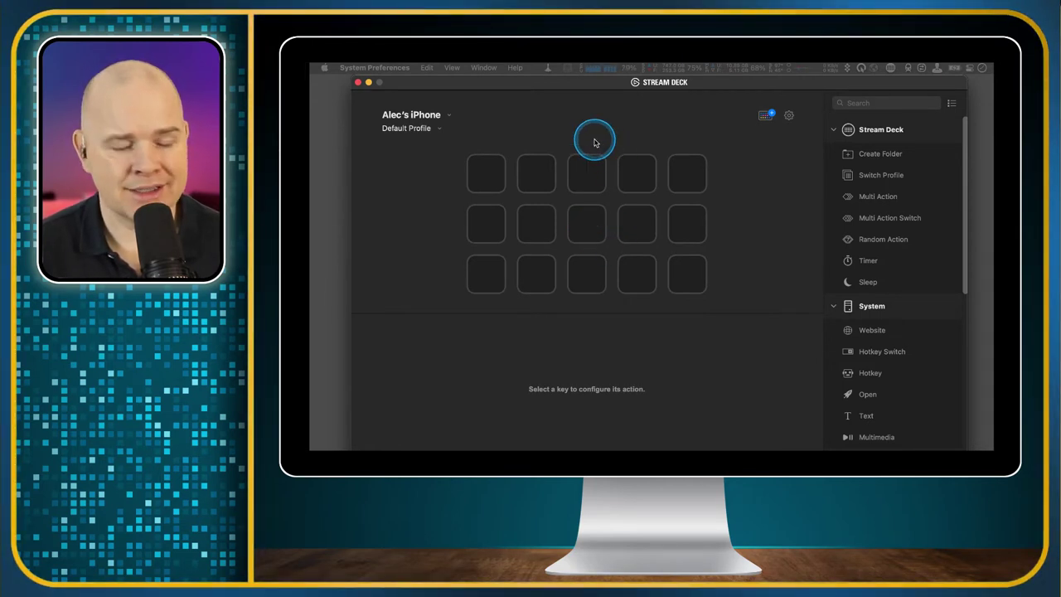
Step: Open the iPhone's profile settings, enter Home as the existing profile's name and make it the default profile
left_click(439, 130)
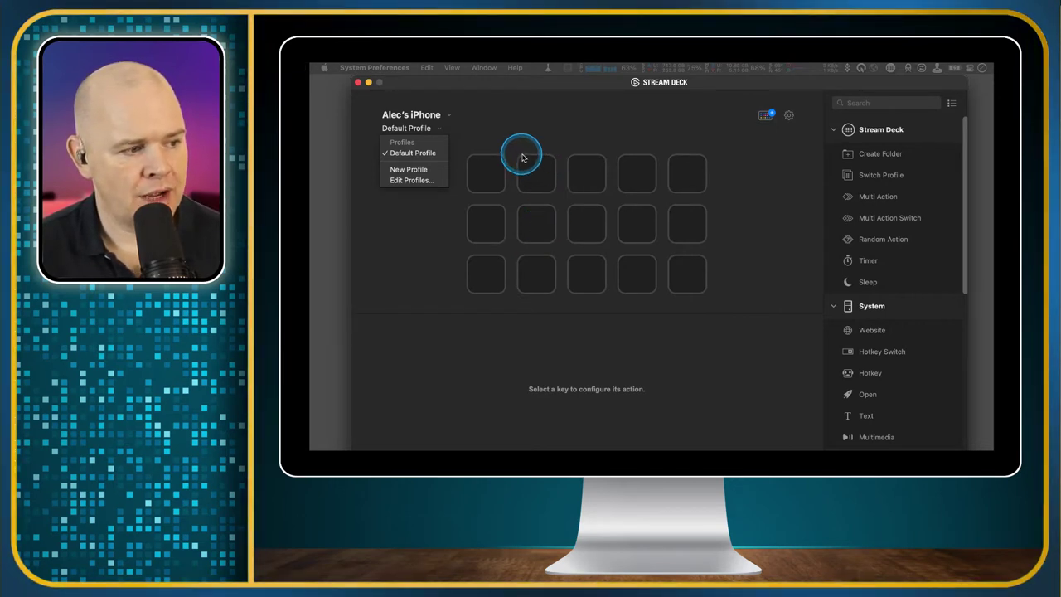
left_click(416, 182)
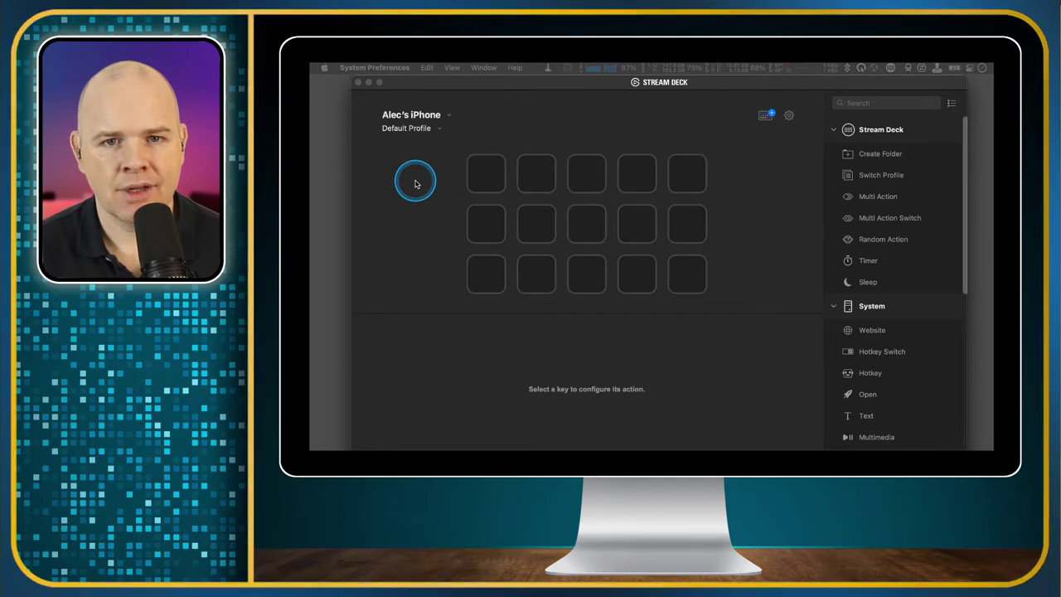
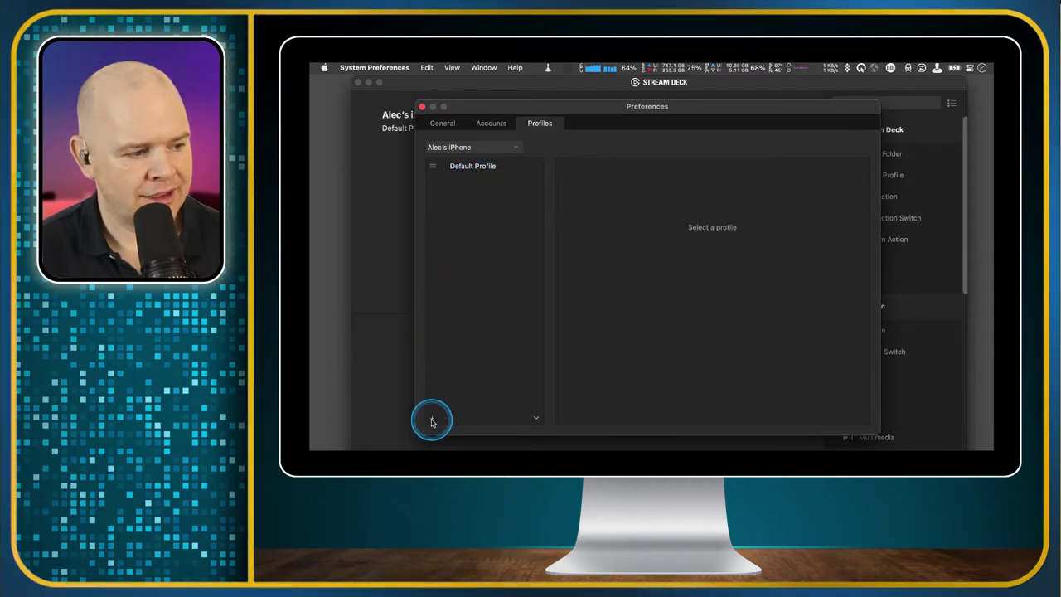
left_click(470, 166)
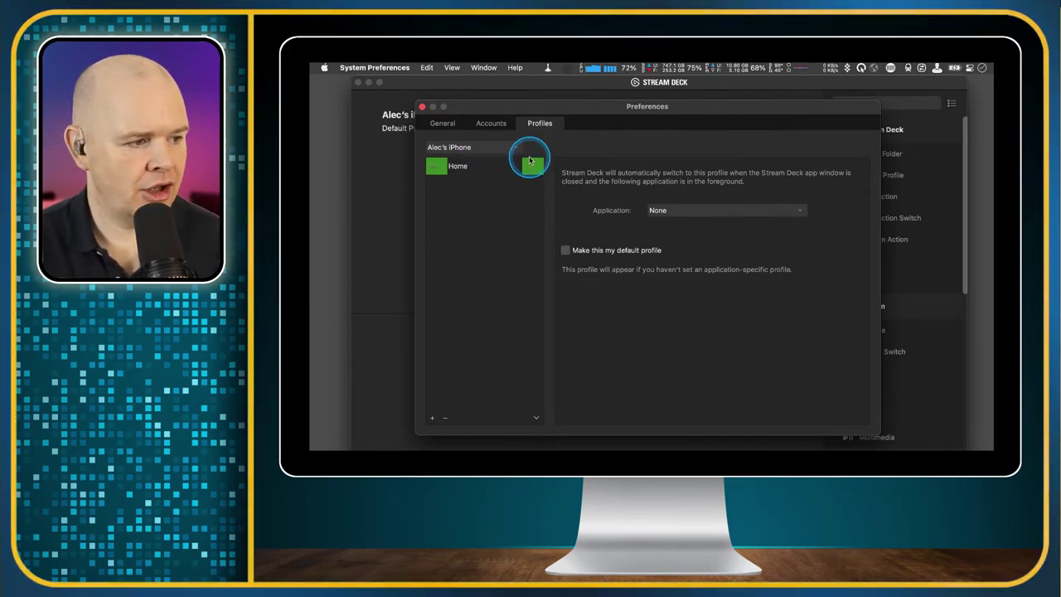
left_click(530, 237)
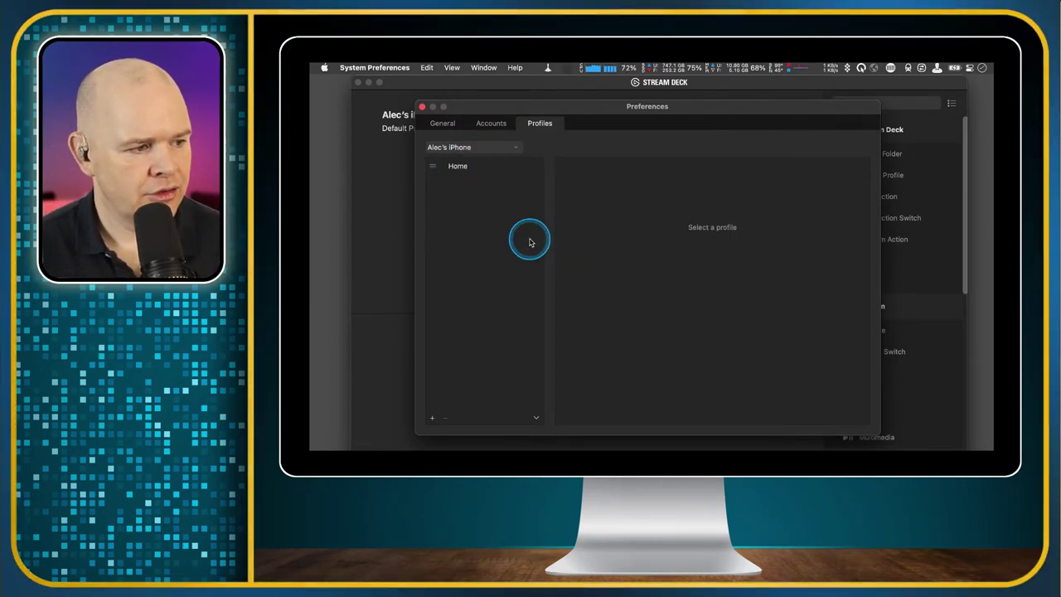
left_click(435, 167)
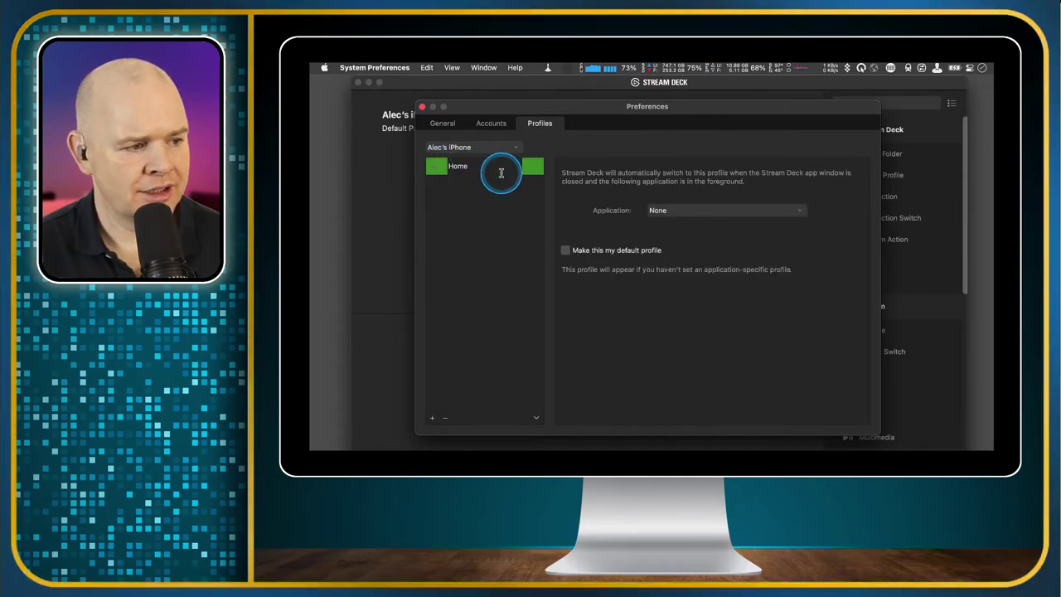
left_click(566, 251)
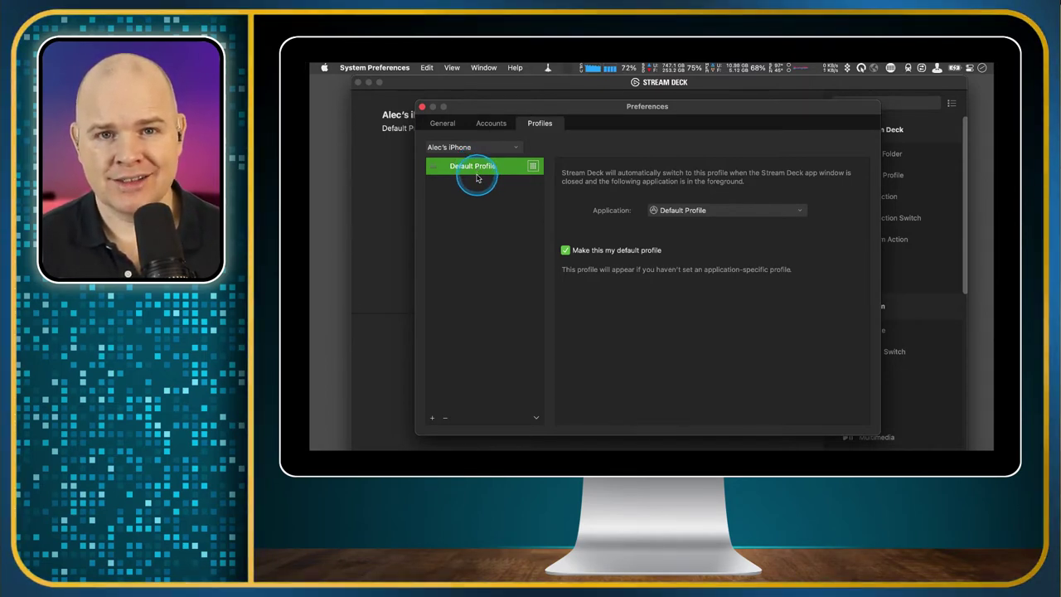
Step: Add a new profile for the iPhone and name it Excel
left_click(432, 418)
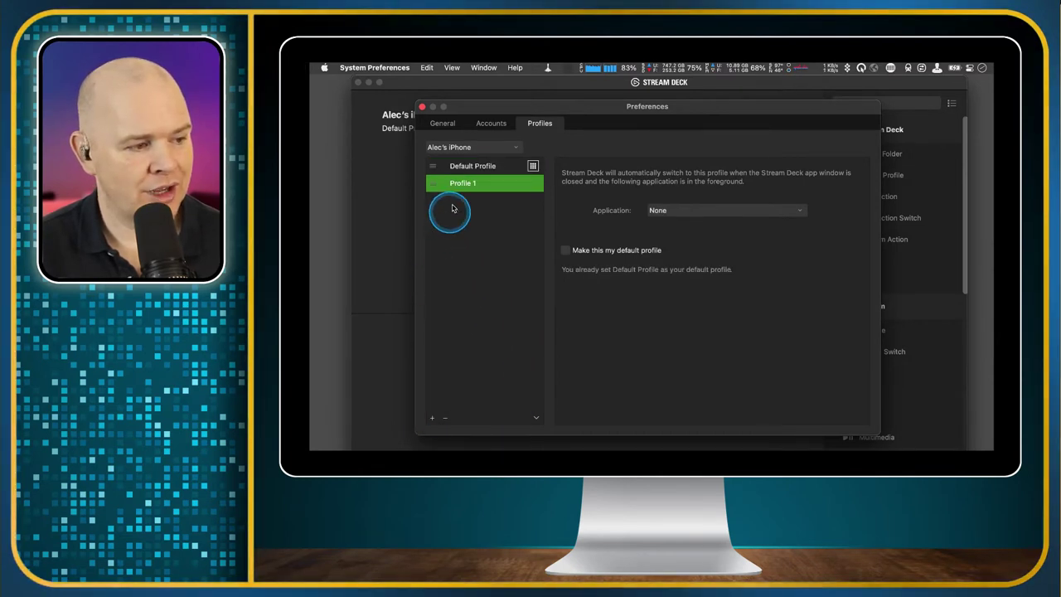
double_click(462, 184)
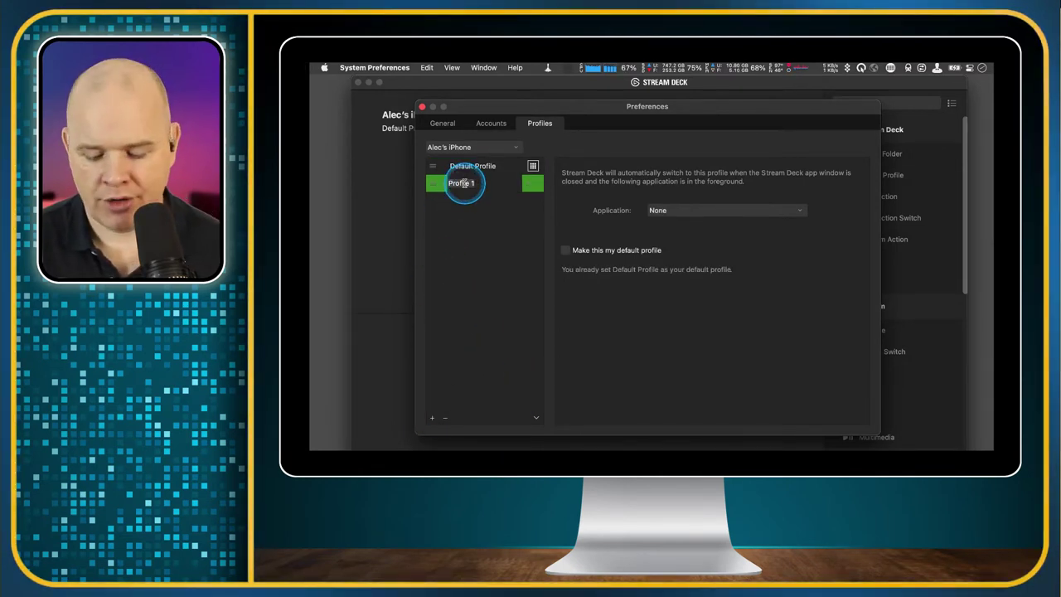
type("Exce")
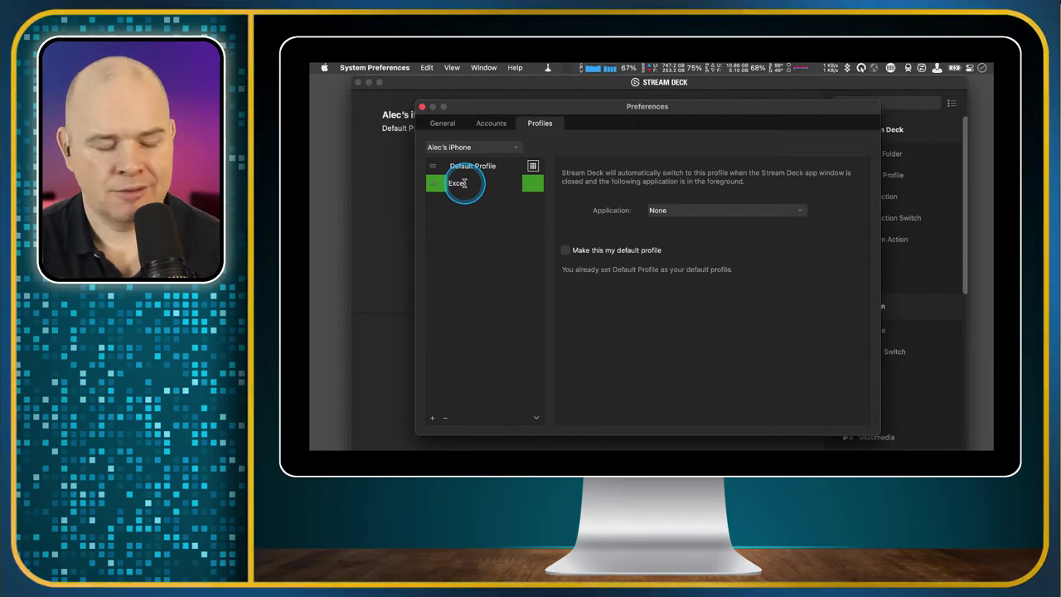
type("l")
key("Return")
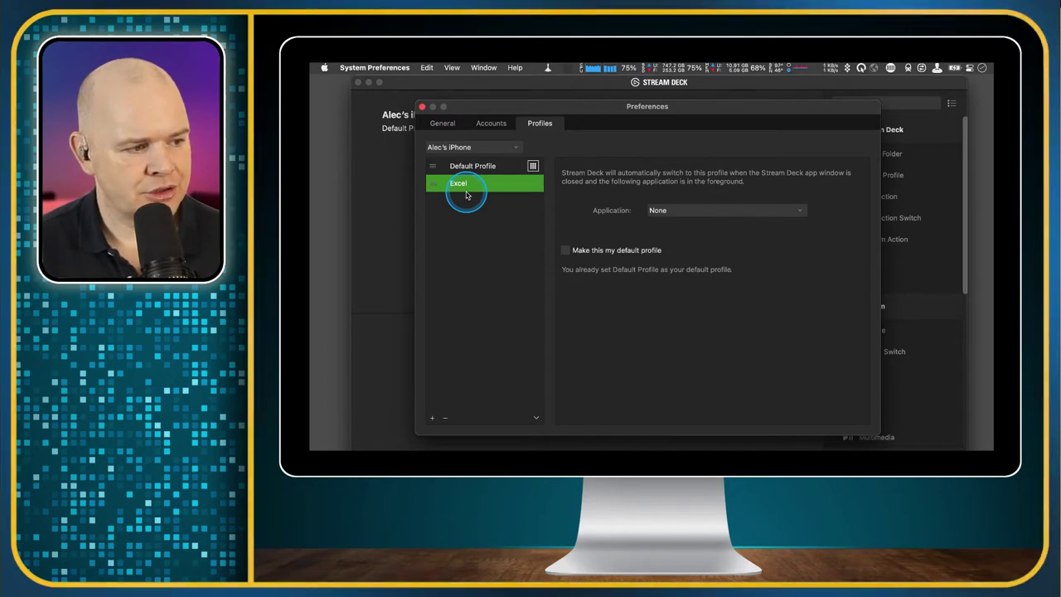
Step: Rename the Excel profile to Demo
double_click(460, 184)
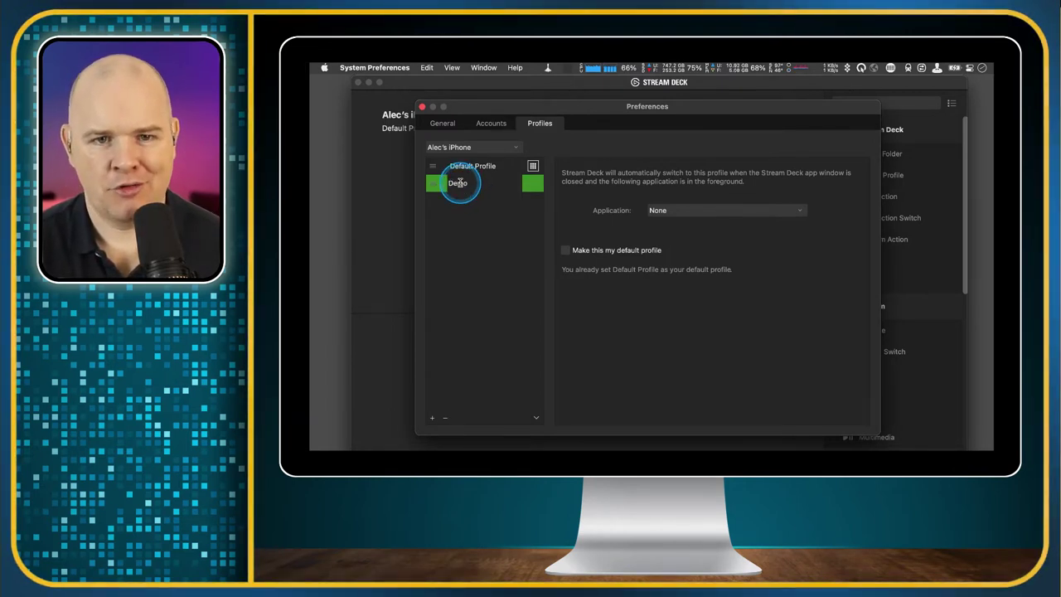
type("Demo")
key("Return")
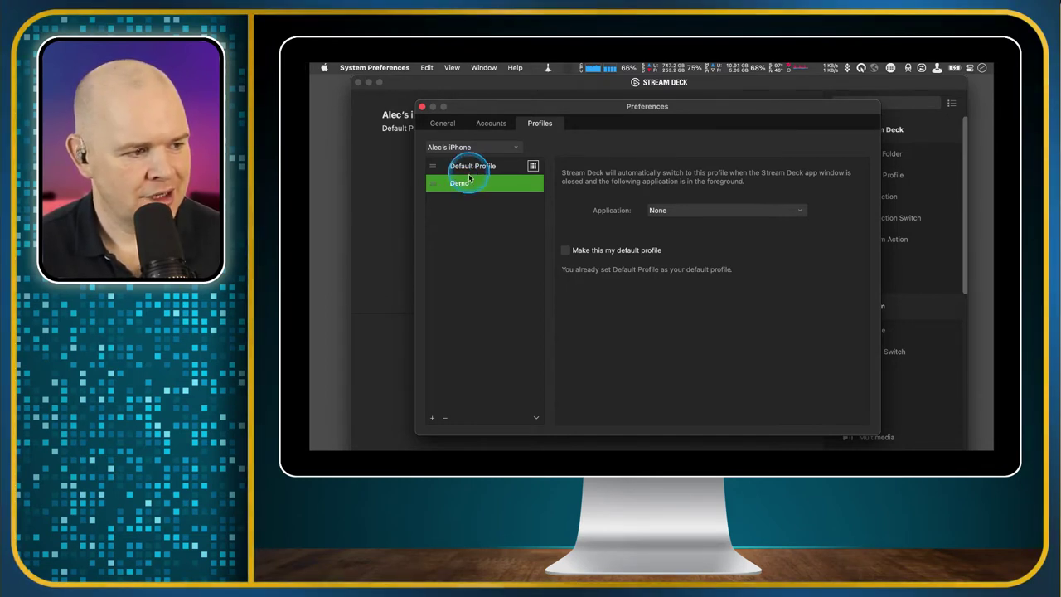
Step: Move the Preferences window aside, view the Demo profile's keys and return to Default Profile
left_click_drag(472, 109, 588, 242)
left_click(588, 234)
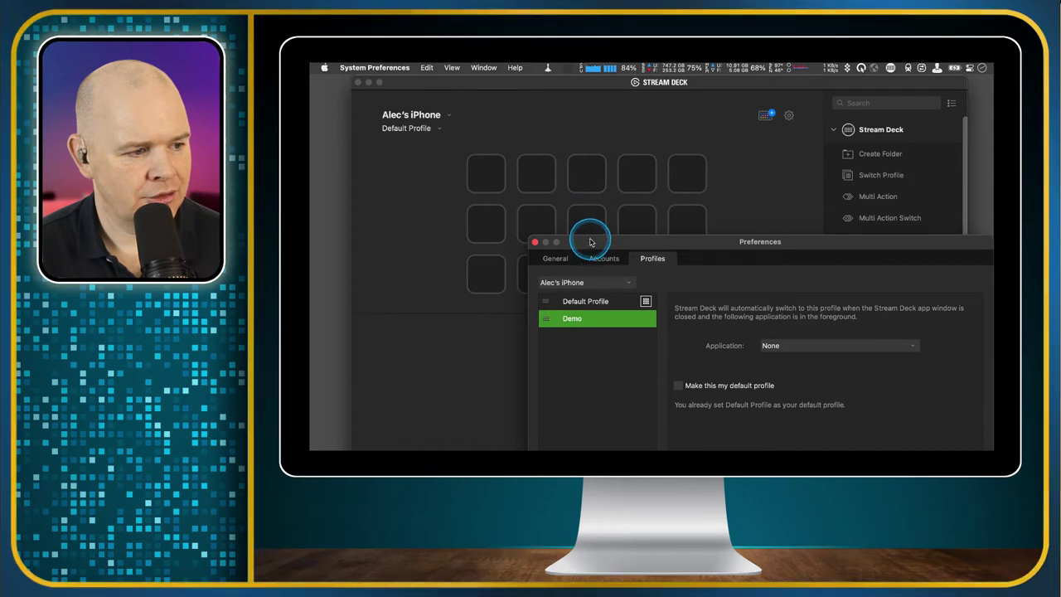
left_click(488, 170)
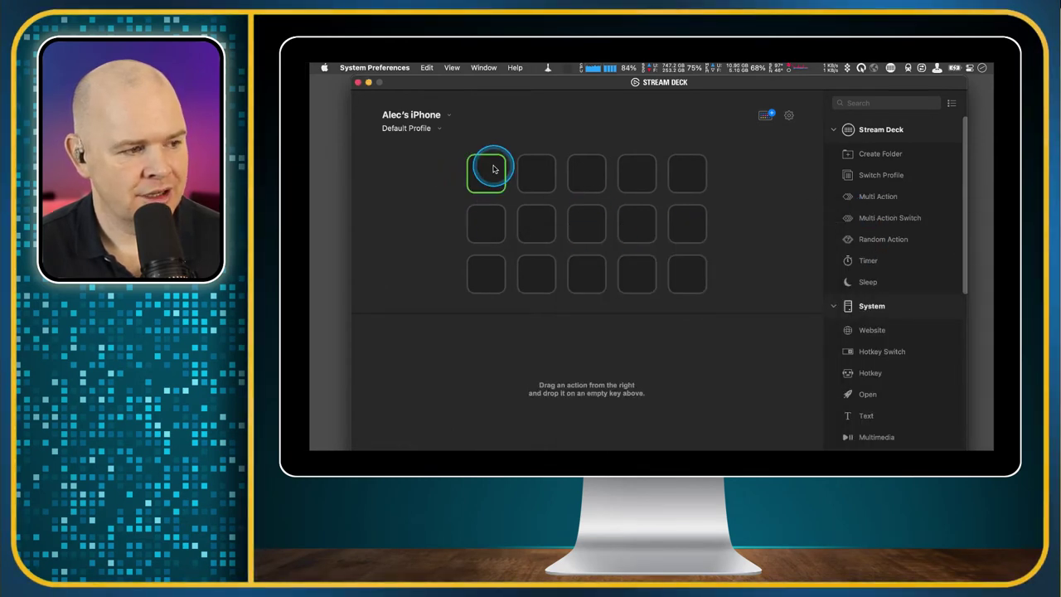
left_click(439, 128)
left_click(414, 165)
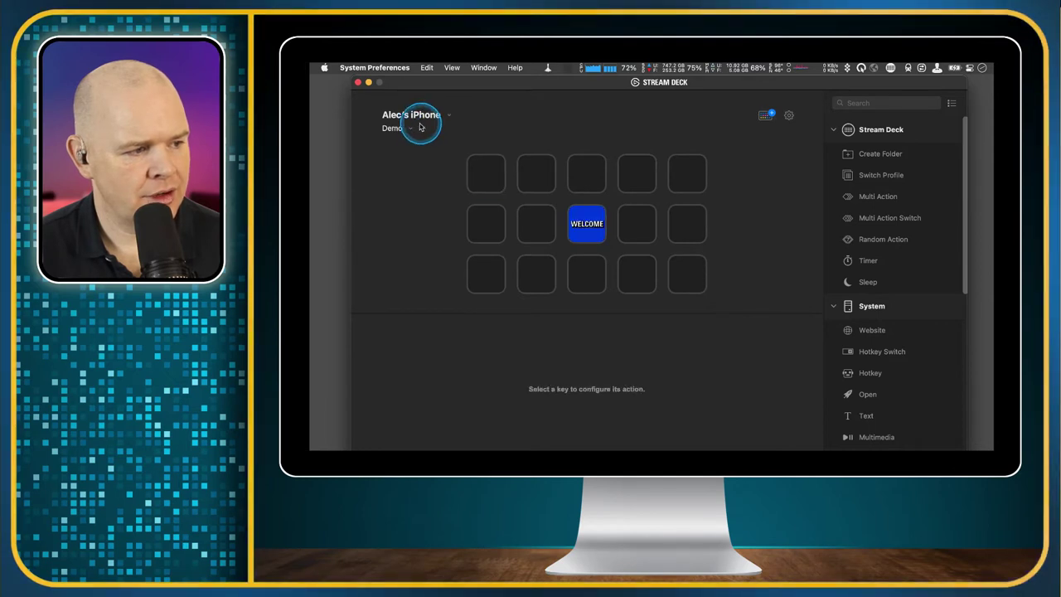
left_click(406, 128)
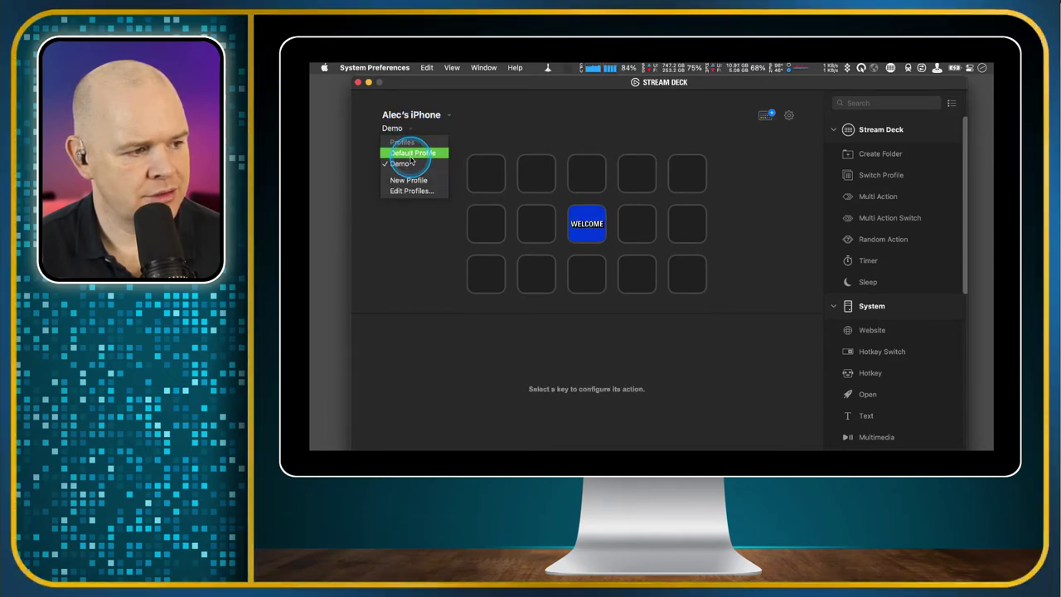
left_click(411, 157)
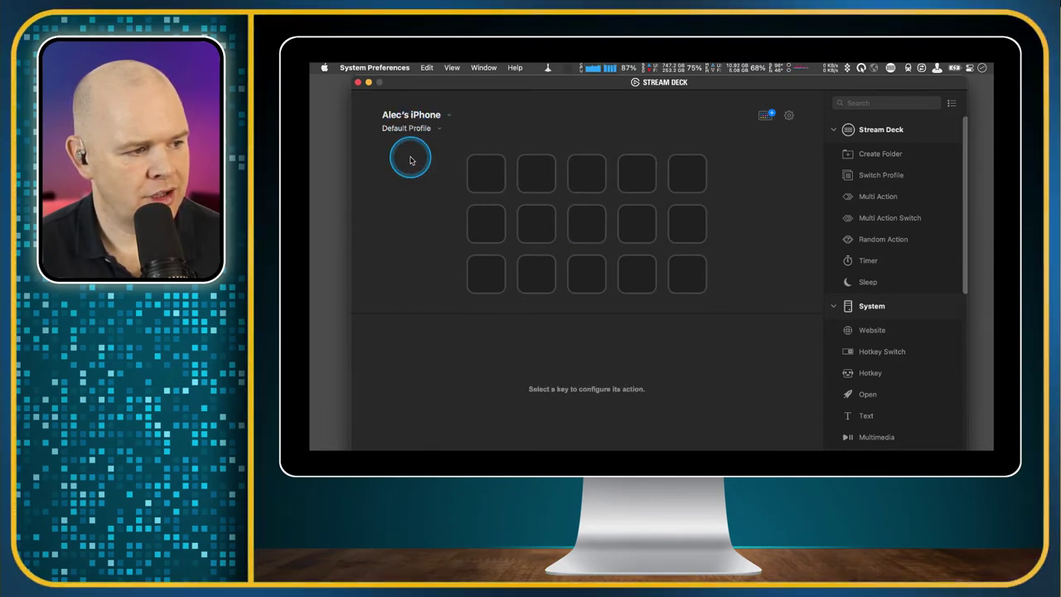
Step: Bring the profile settings back into view and rename Default Profile to Home
left_click(790, 119)
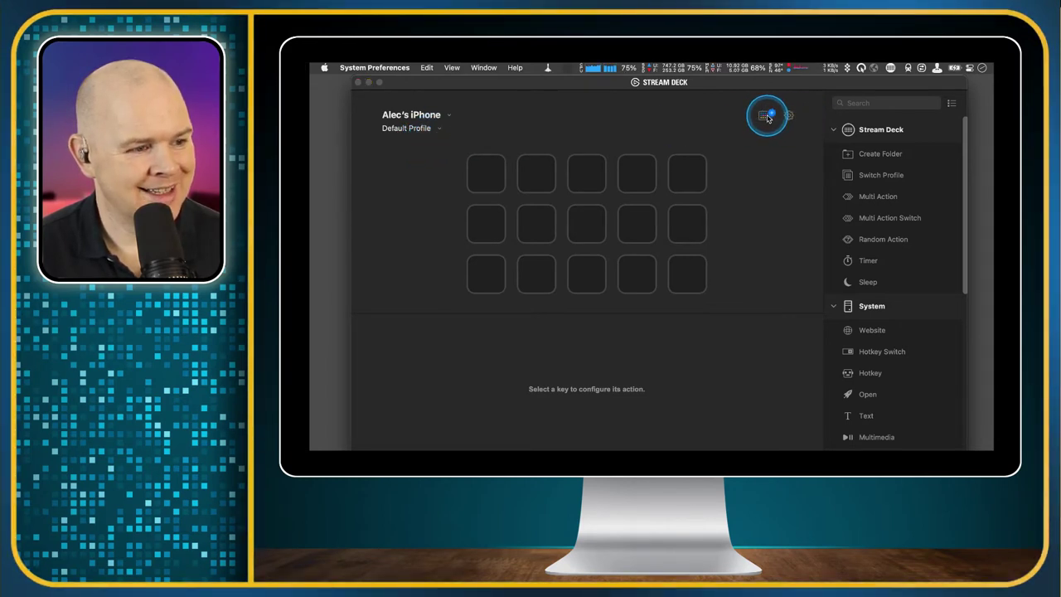
left_click(765, 116)
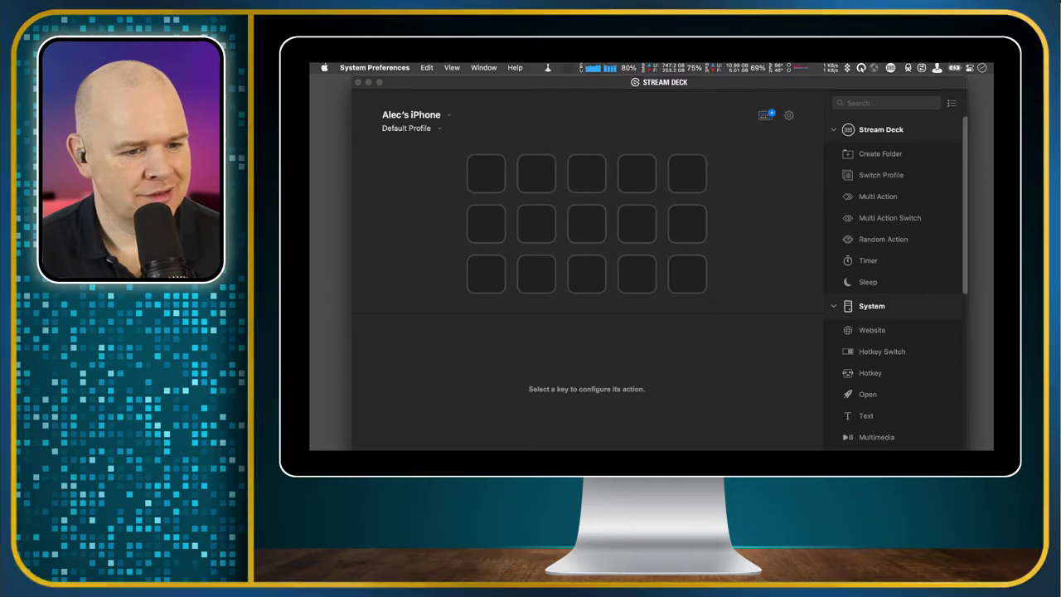
left_click_drag(985, 399, 670, 165)
left_click(503, 226)
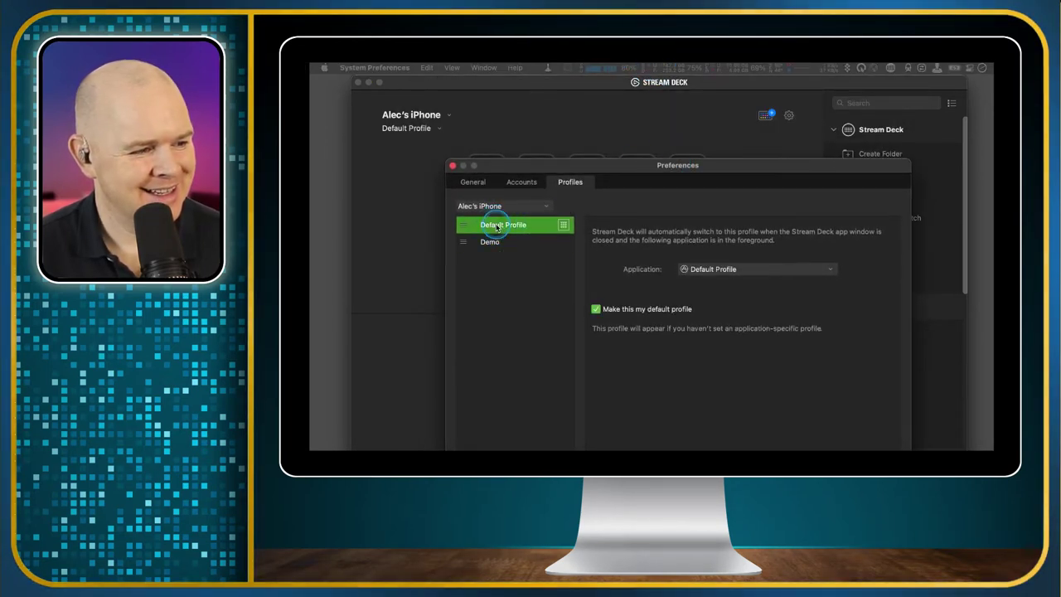
left_click(502, 225)
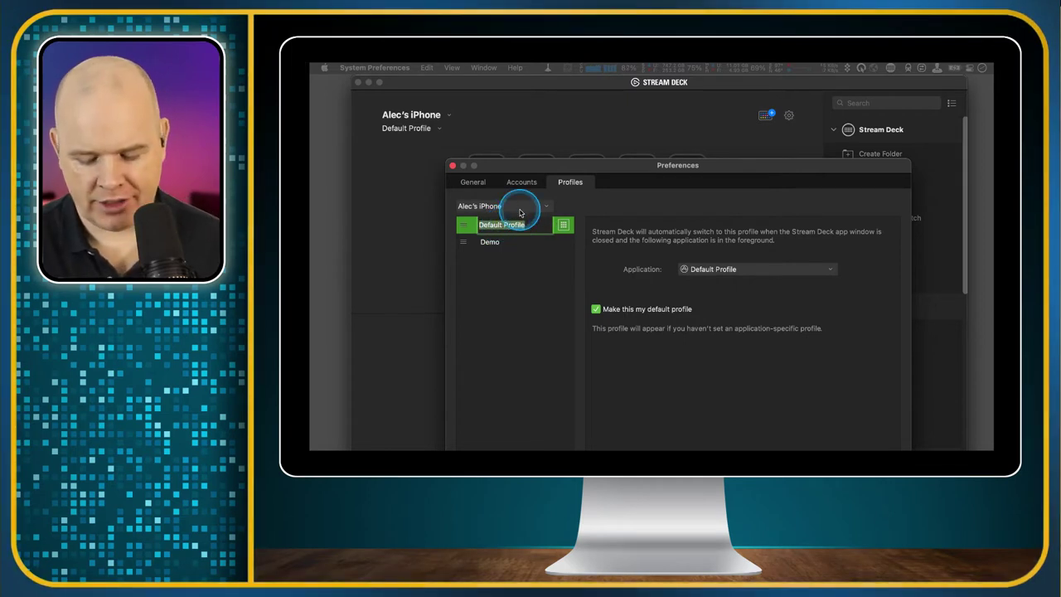
key("Return")
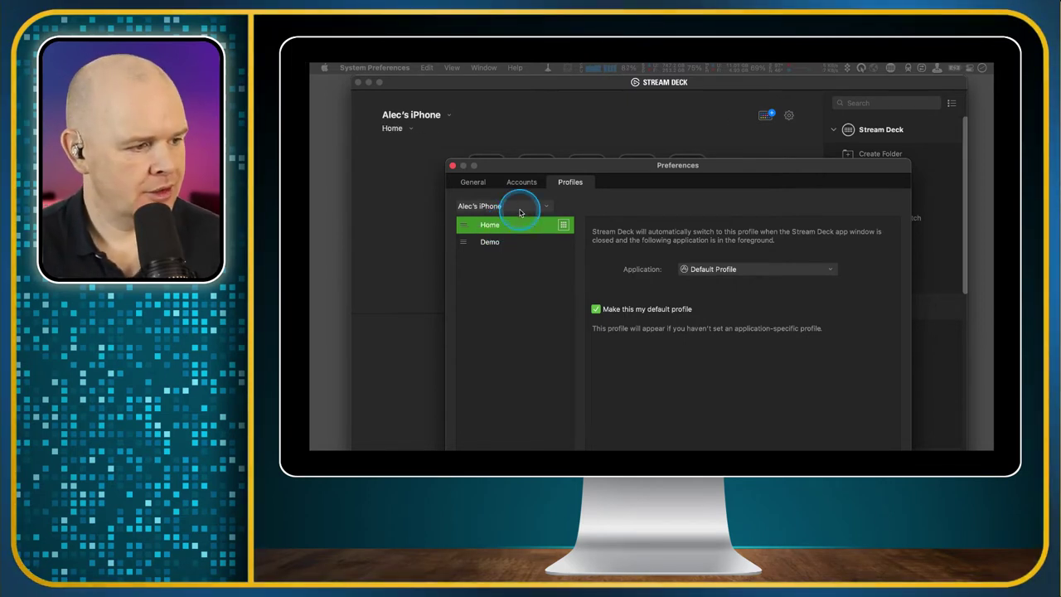
left_click(556, 304)
left_click_drag(554, 163, 537, 113)
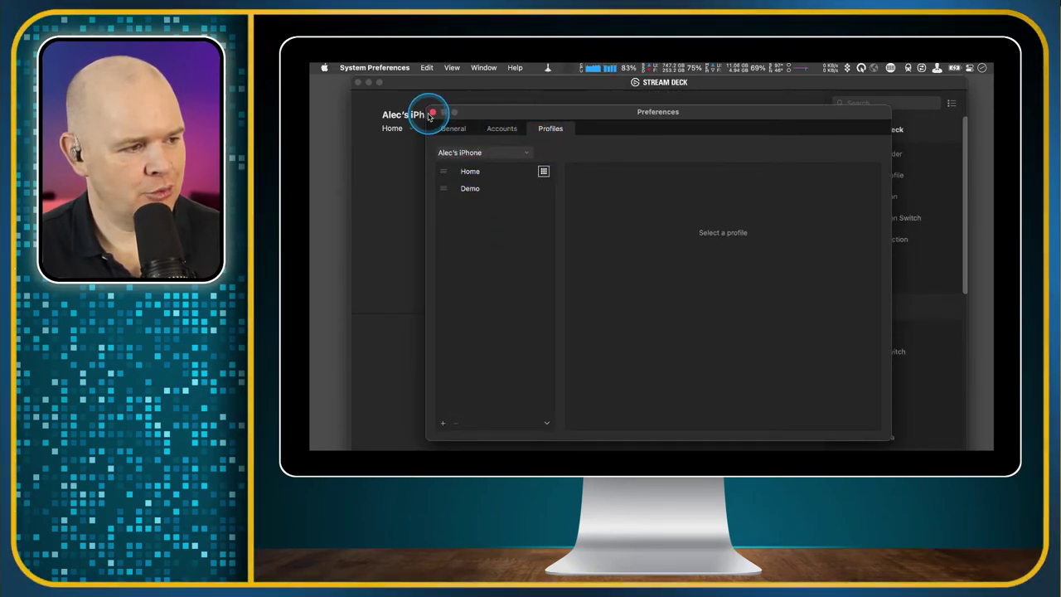
Step: Move the Preferences window out of the way and inspect the Welcome key's settings in the Demo profile
left_click_drag(487, 112, 811, 271)
left_click(756, 270)
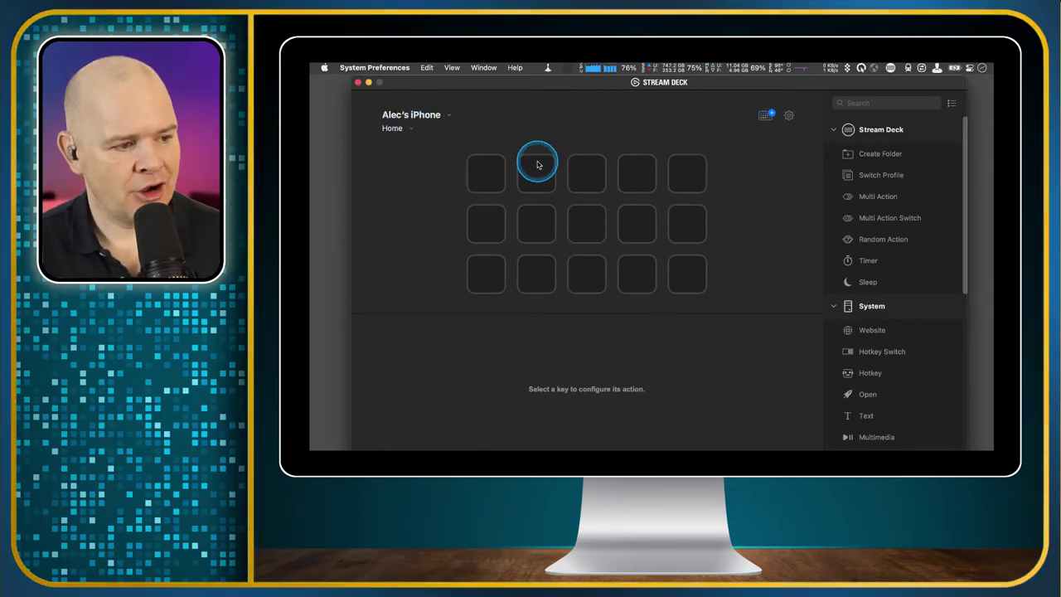
left_click(407, 128)
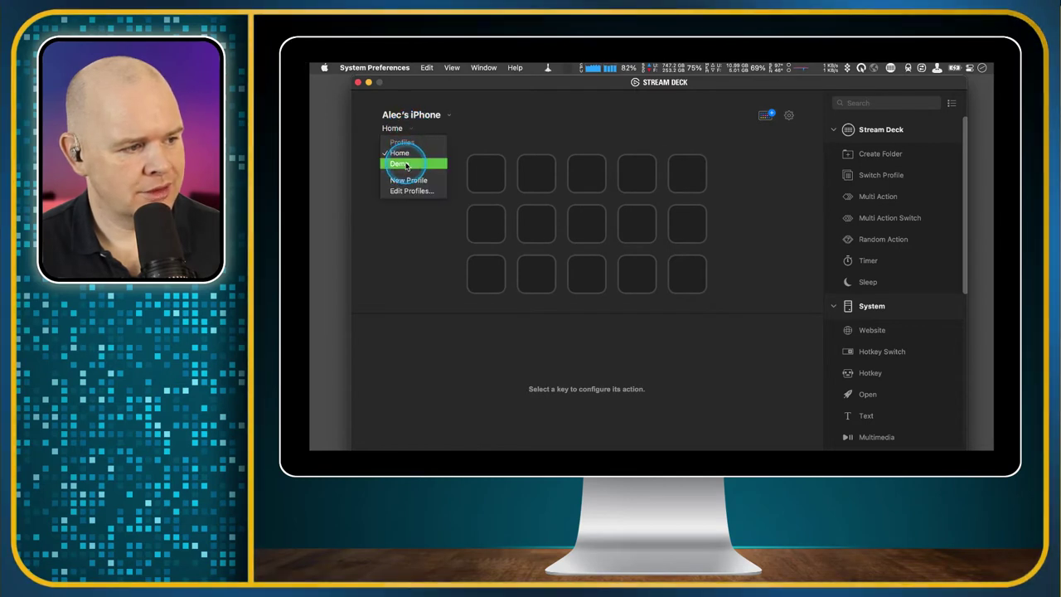
left_click(406, 165)
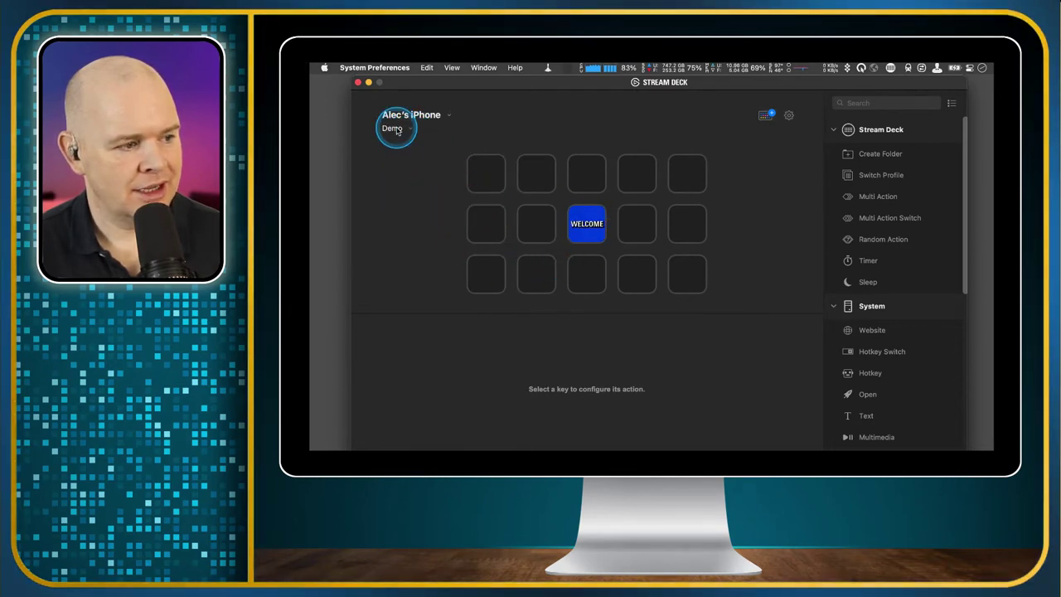
left_click(587, 227)
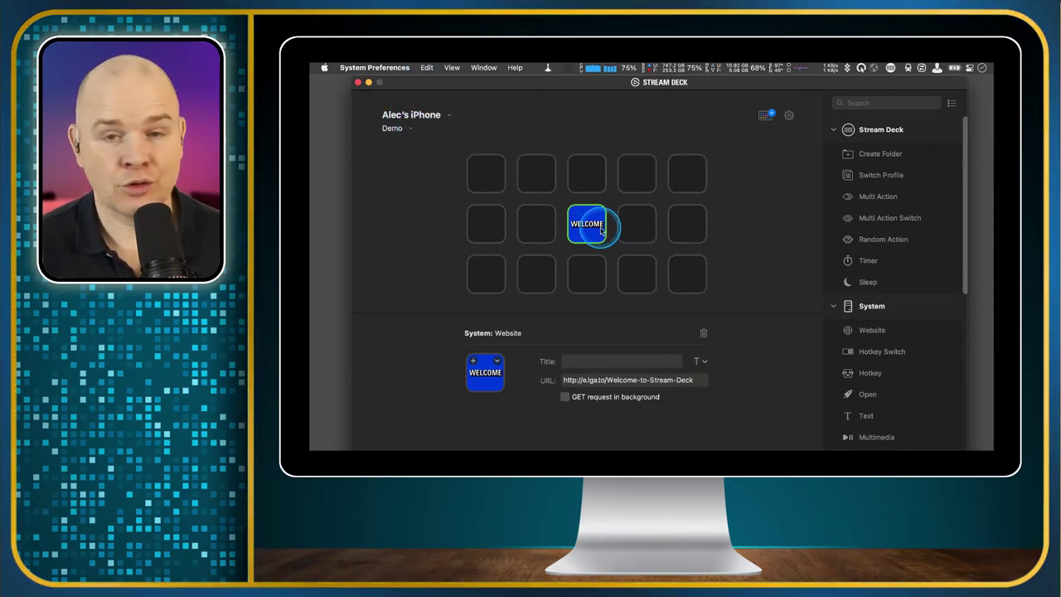
Step: Switch the iPhone back to the Home profile
left_click(410, 131)
left_click(401, 153)
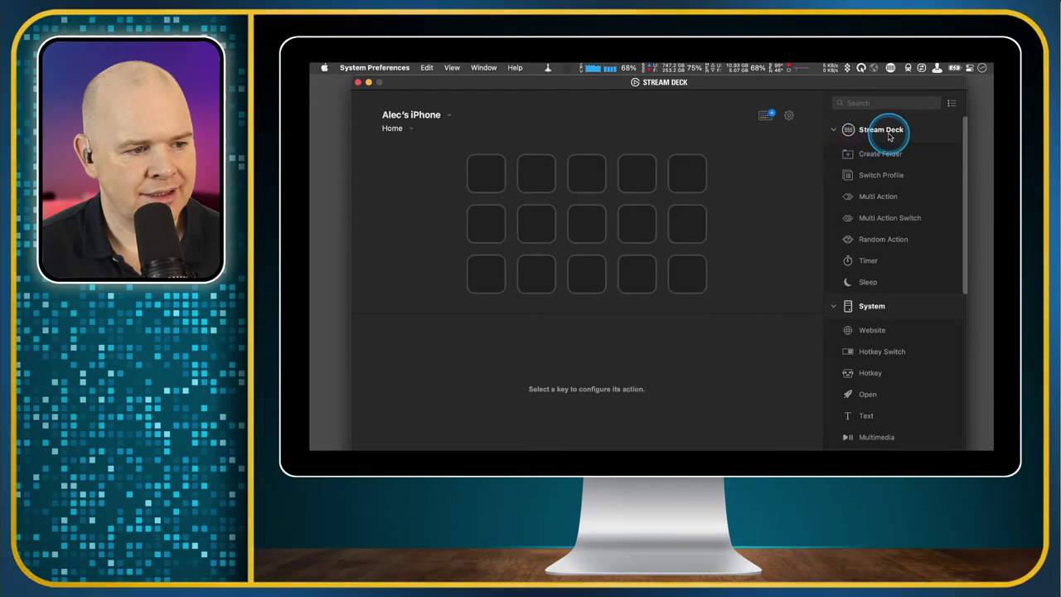
Step: Collapse the System and Stream Deck categories in the actions list
mouse_move(961, 149)
left_mouse_down()
mouse_move(964, 254)
mouse_move(973, 144)
left_mouse_up()
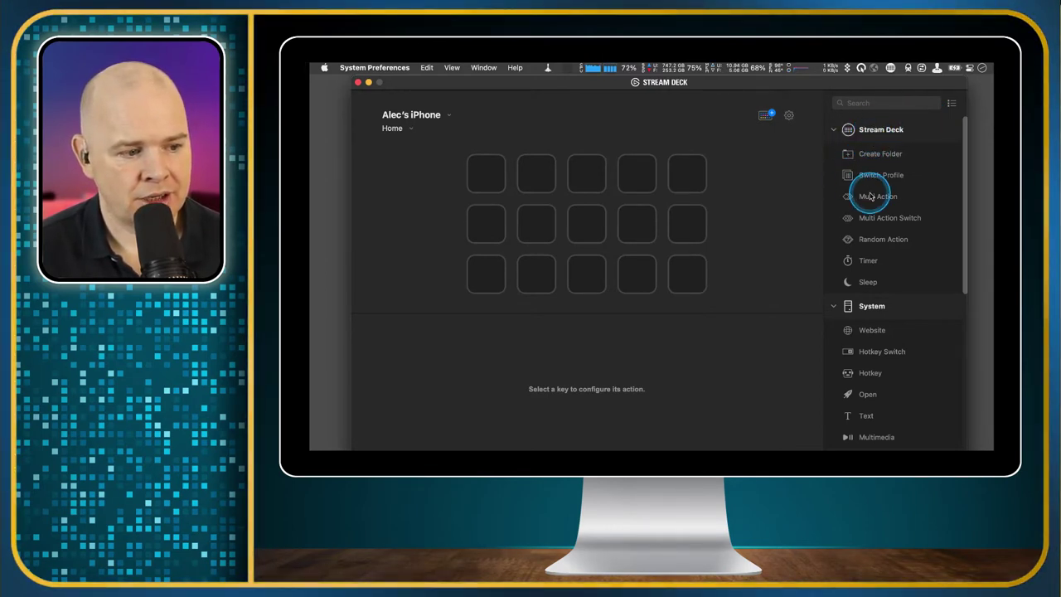
left_click(833, 306)
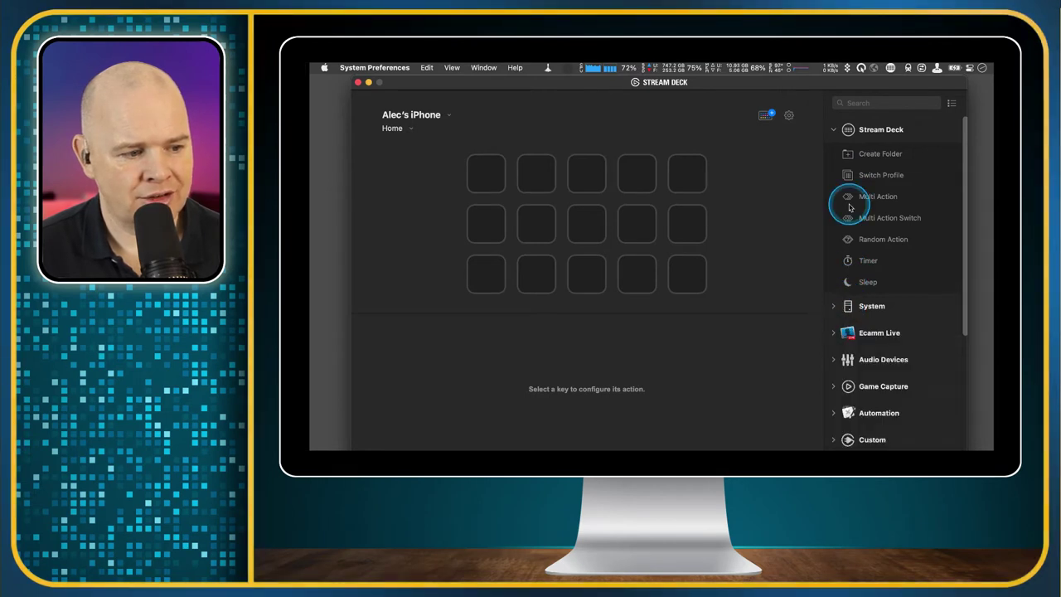
left_click(836, 129)
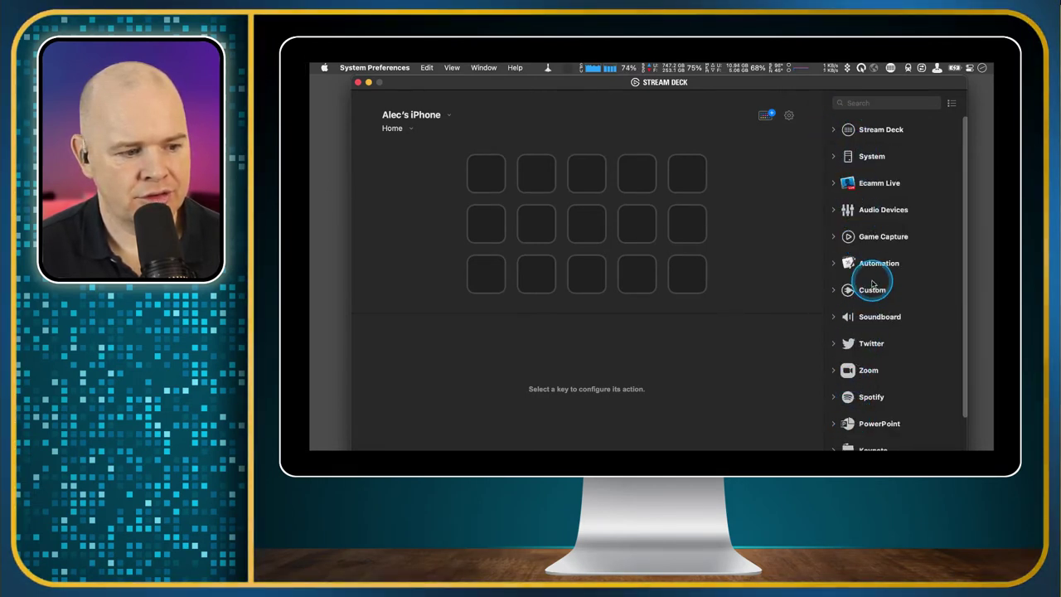
Step: Add a Switch Profile action to the second key of the top row in the Home profile, with Demo as its target
left_click(836, 130)
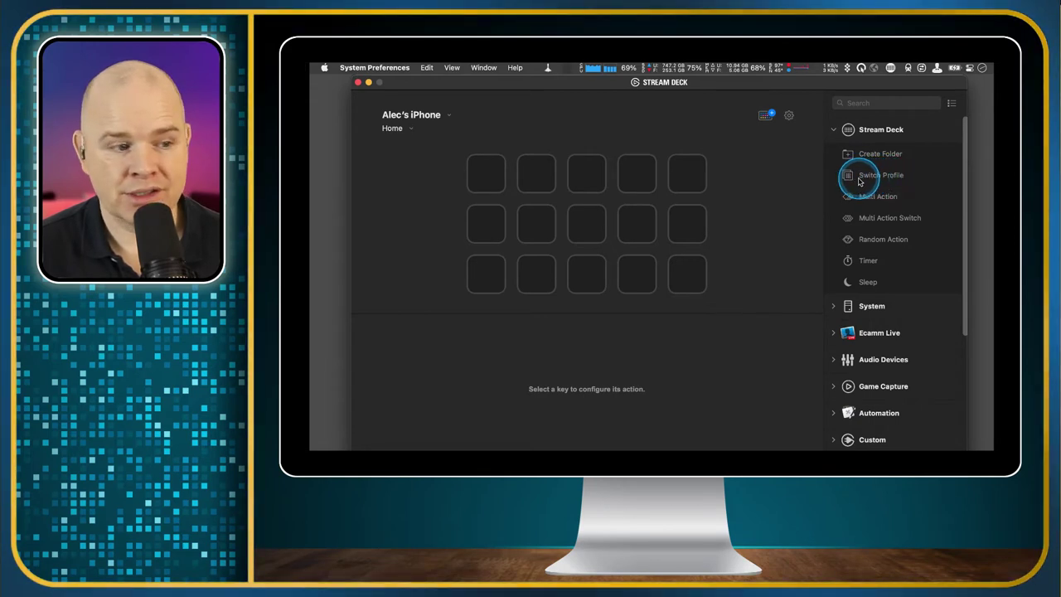
left_click_drag(844, 177, 532, 184)
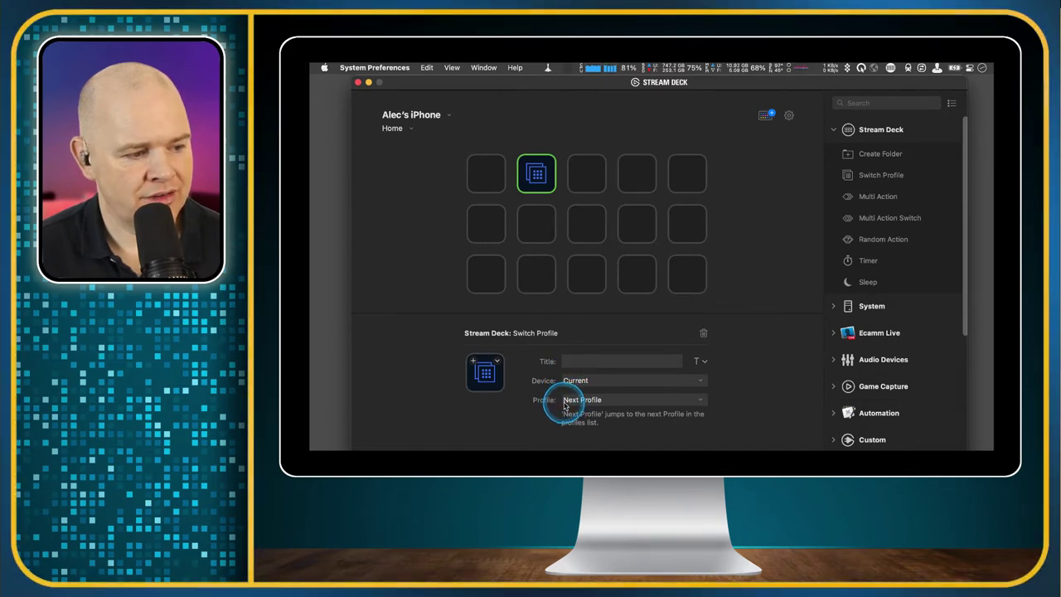
left_click(701, 404)
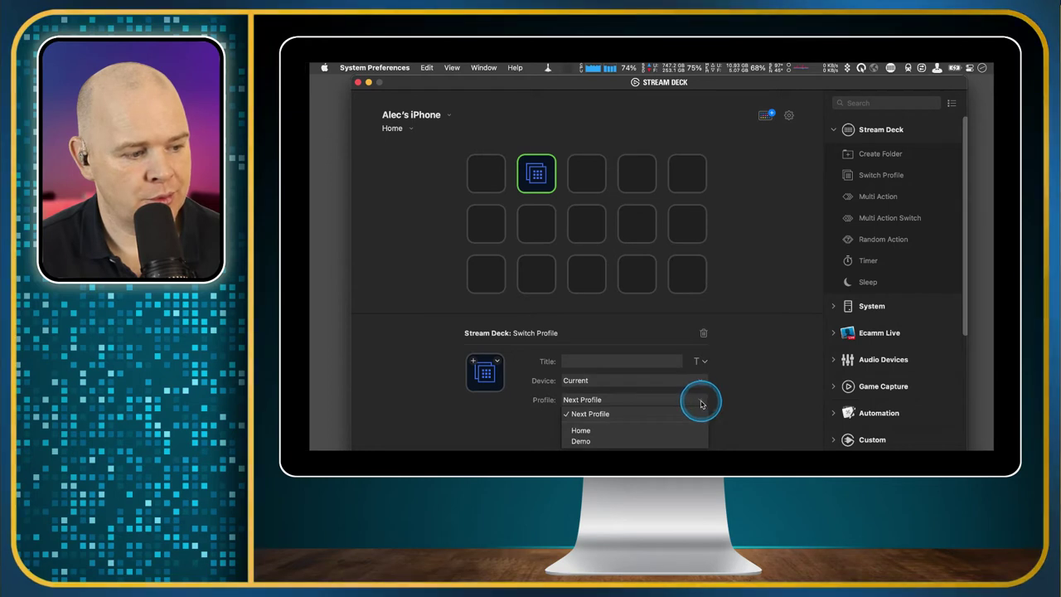
left_click(602, 441)
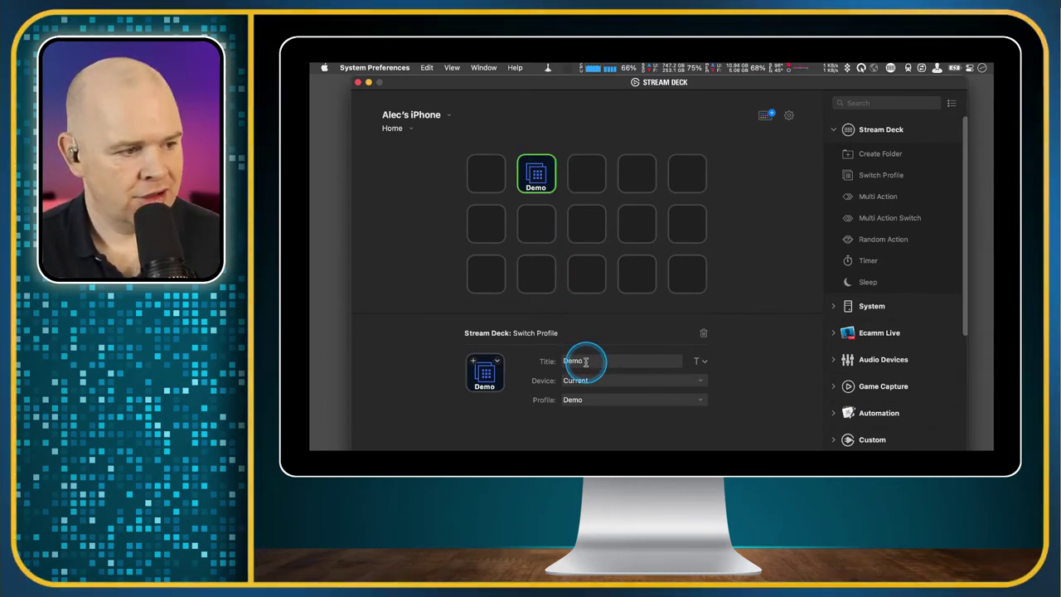
left_click(585, 251)
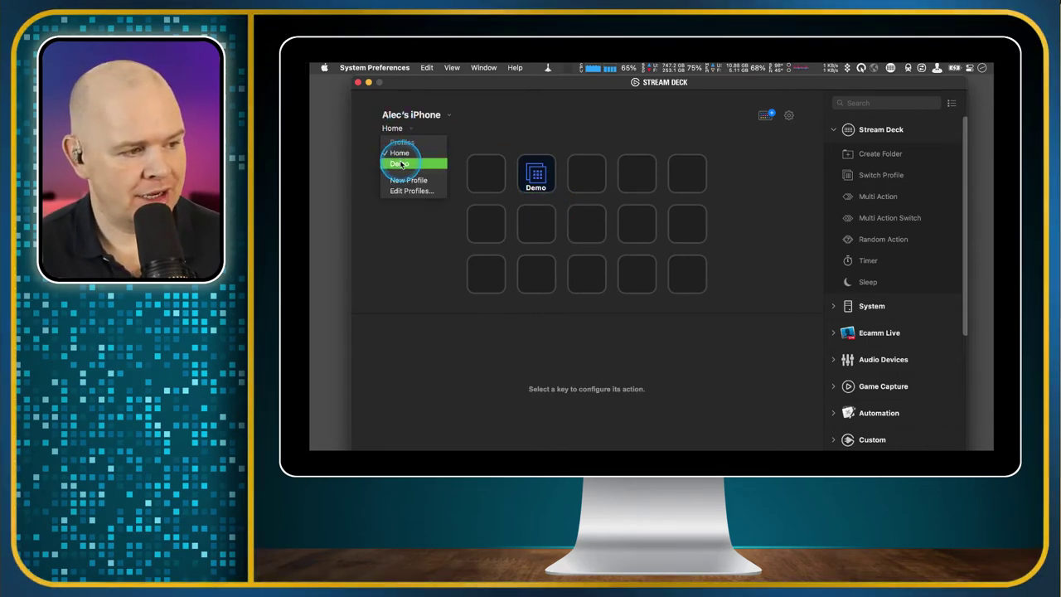
Step: In the Demo profile, add a Switch Profile action to the first key of the top row, with Home as its target
left_click(400, 163)
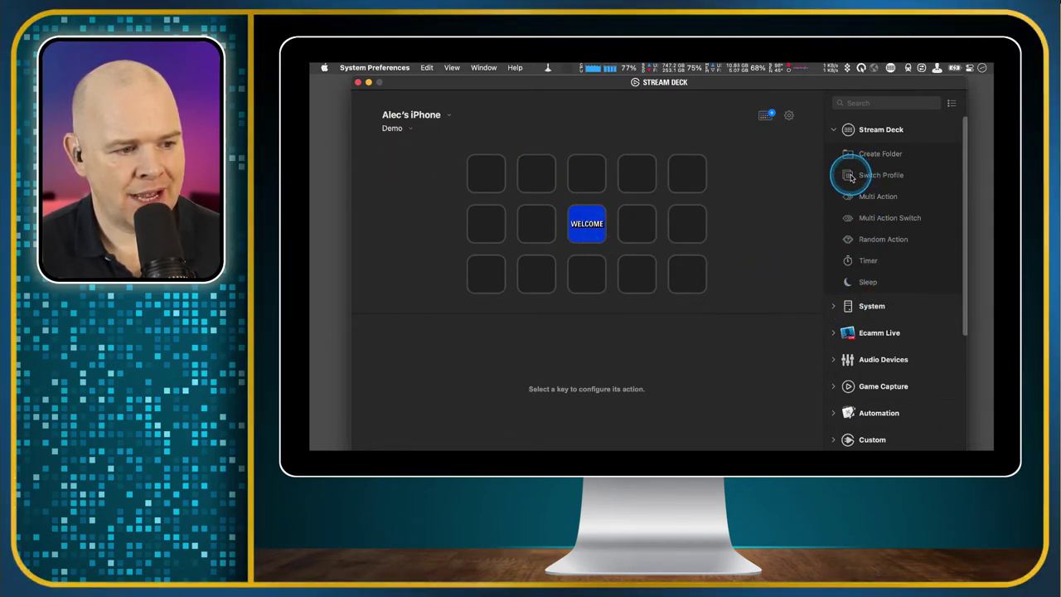
left_click_drag(851, 176, 490, 173)
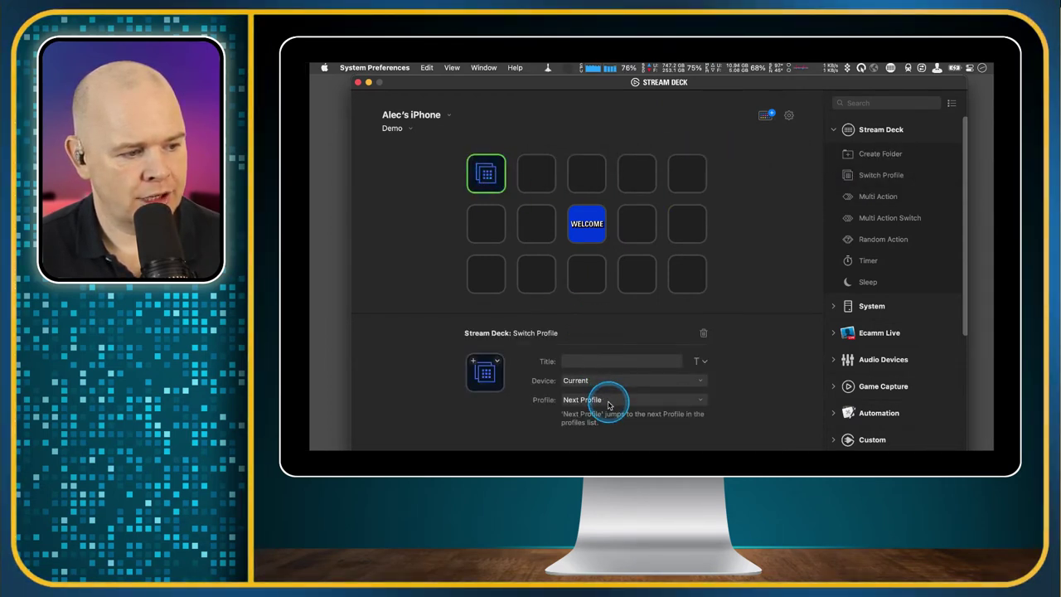
left_click(607, 400)
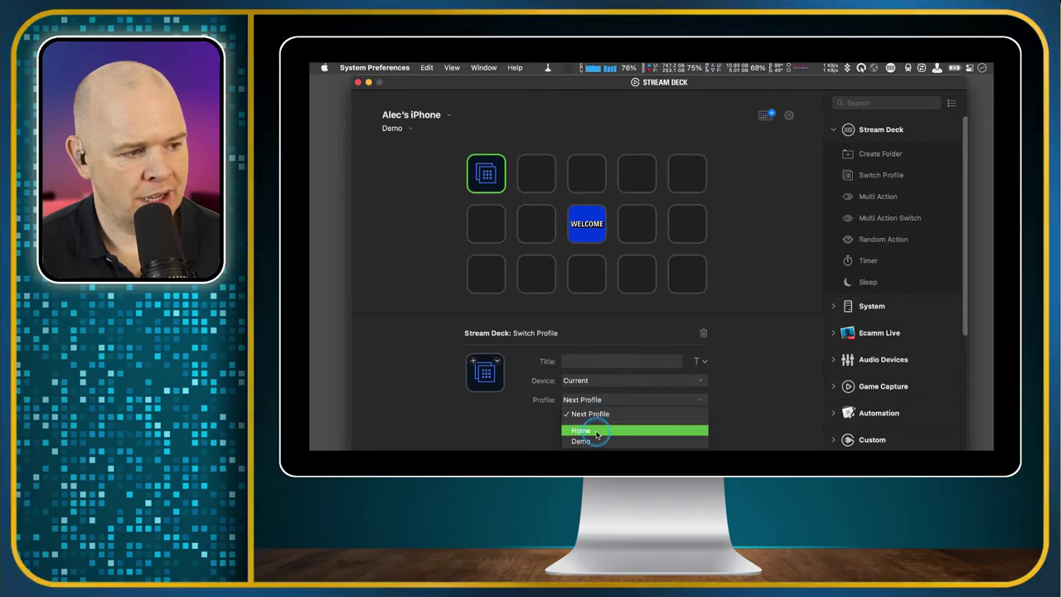
left_click(597, 431)
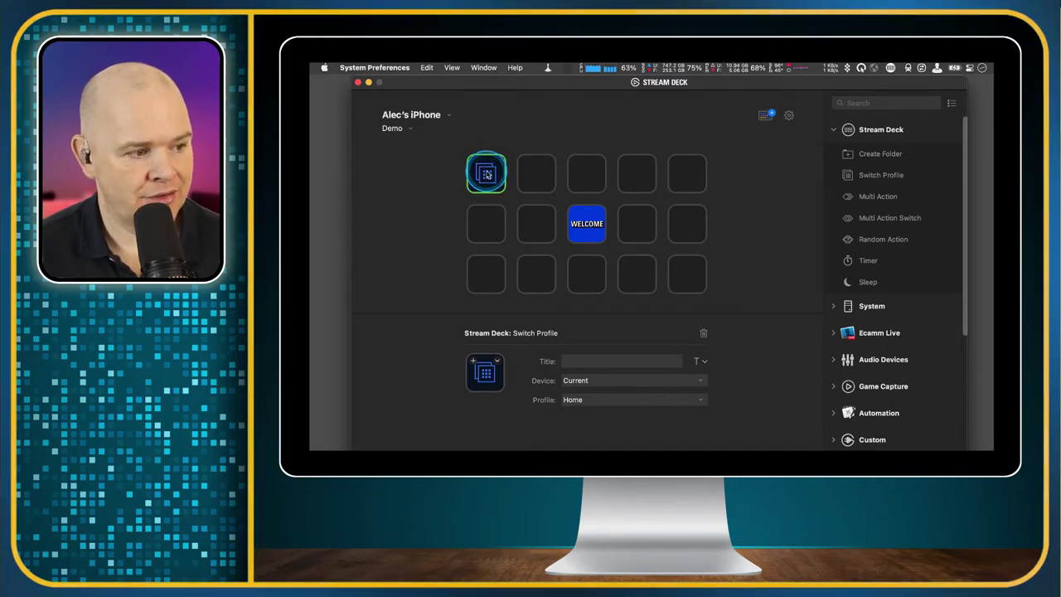
Step: Switch to the Home profile to check its Demo key, and return to the Demo profile
left_click(407, 129)
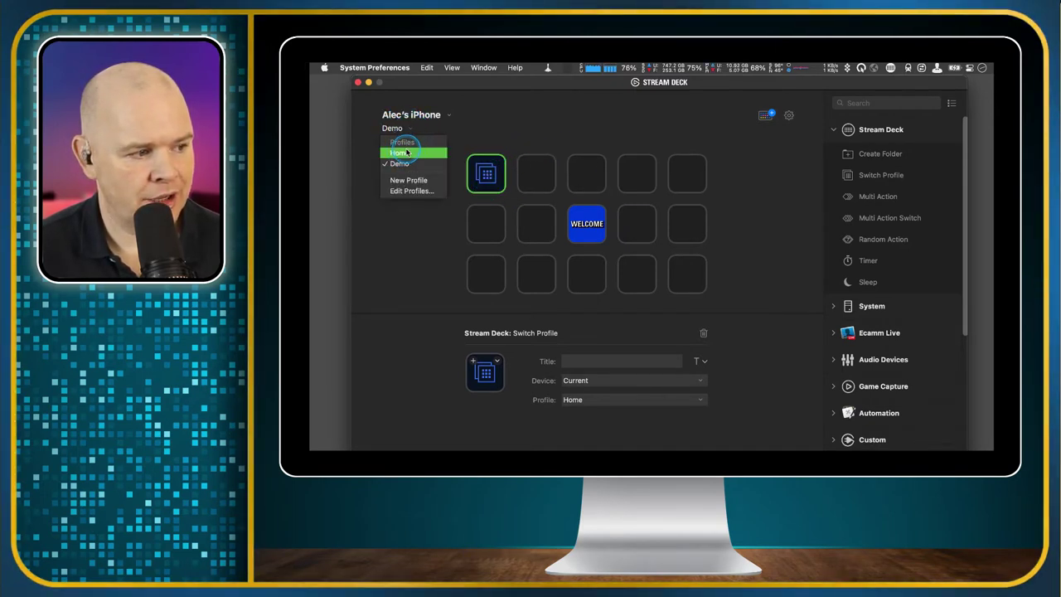
left_click(398, 146)
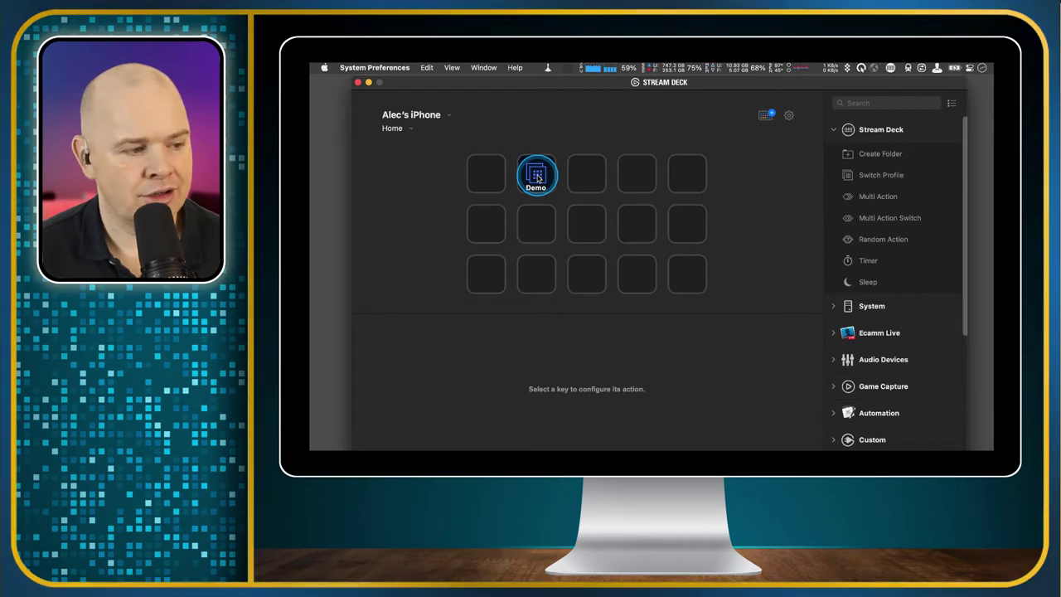
left_click(406, 129)
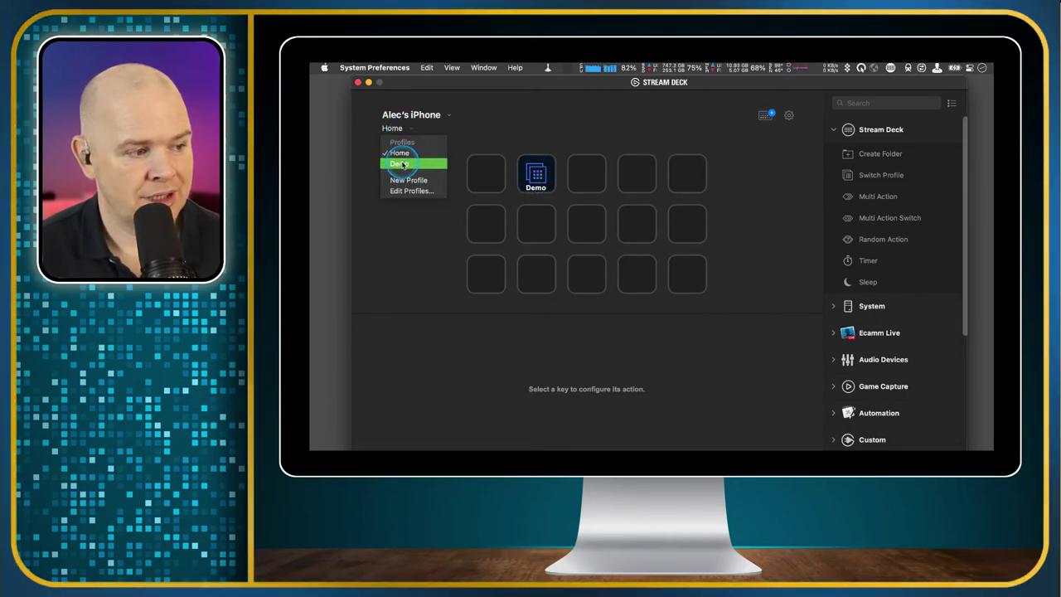
left_click(400, 165)
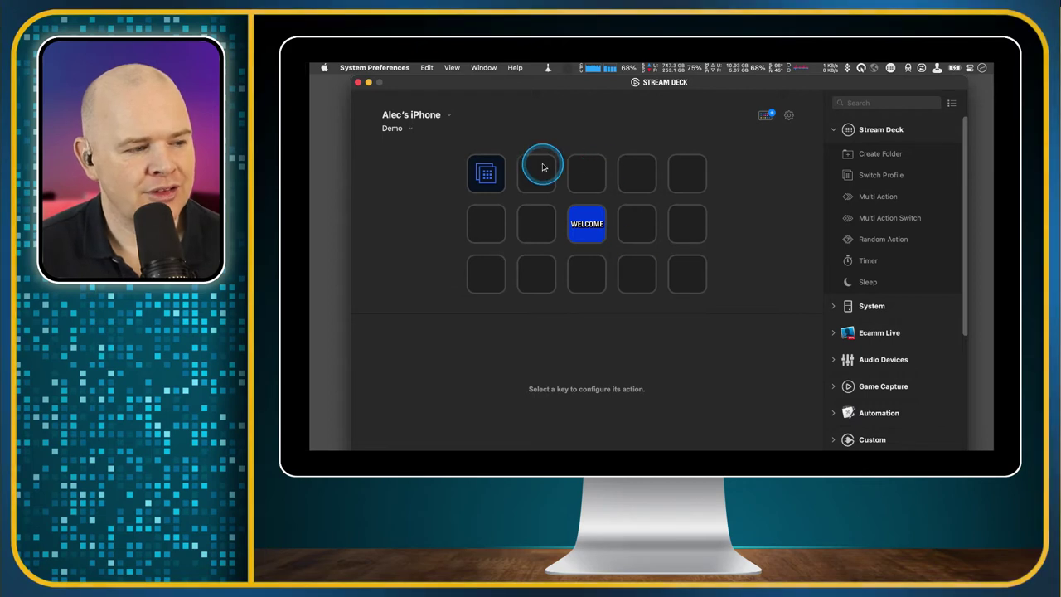
Step: Delete the Welcome key from the centre of the Demo profile
left_click(586, 230)
key("Delete")
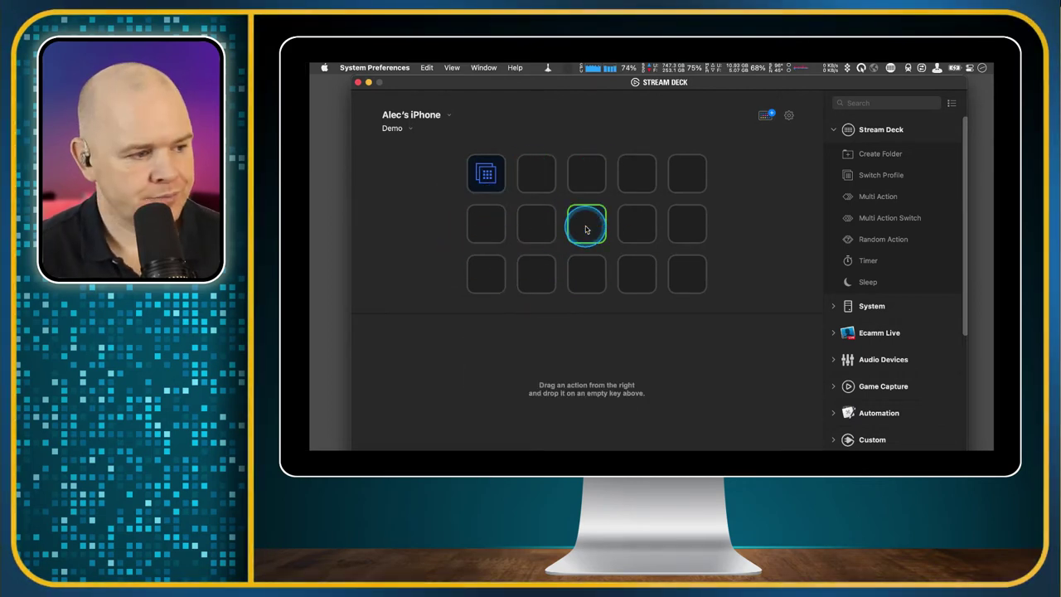
Step: Open the icon library for the Demo profile's Switch Profile key and move its window clear of the actions list
left_click(485, 178)
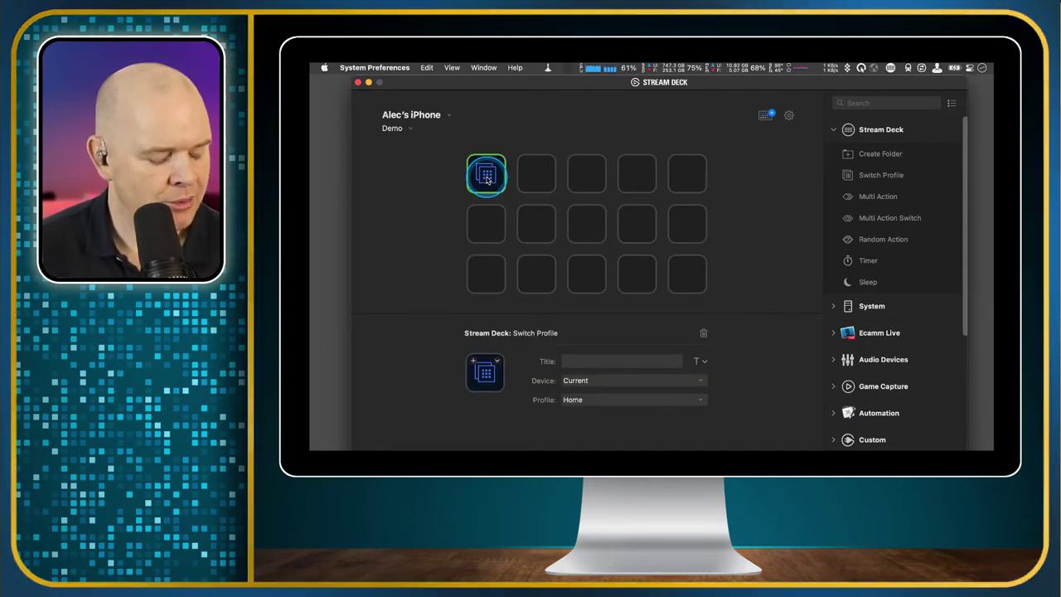
left_click(982, 295)
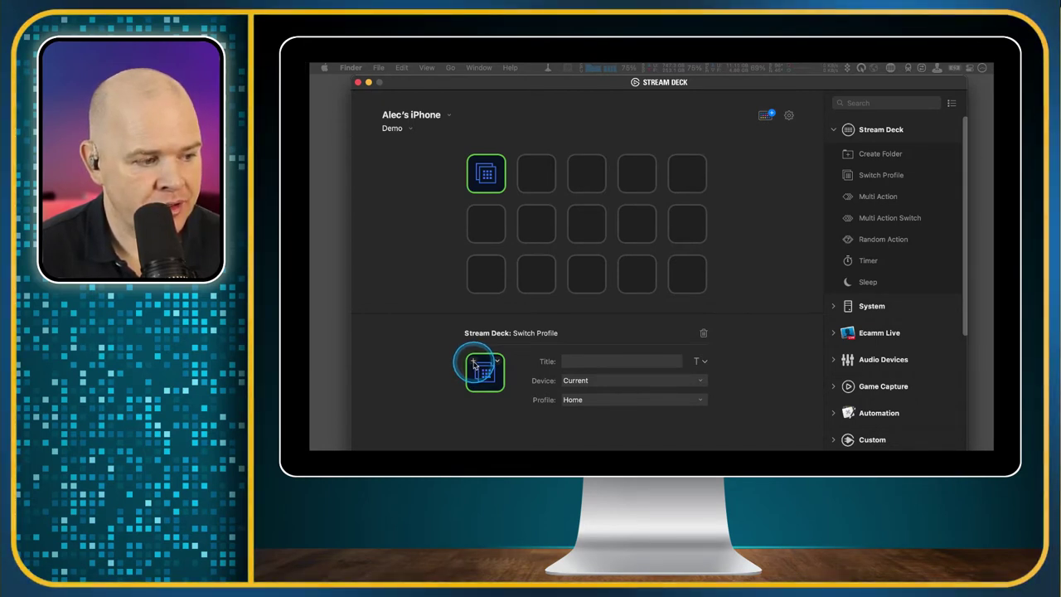
left_click(474, 364)
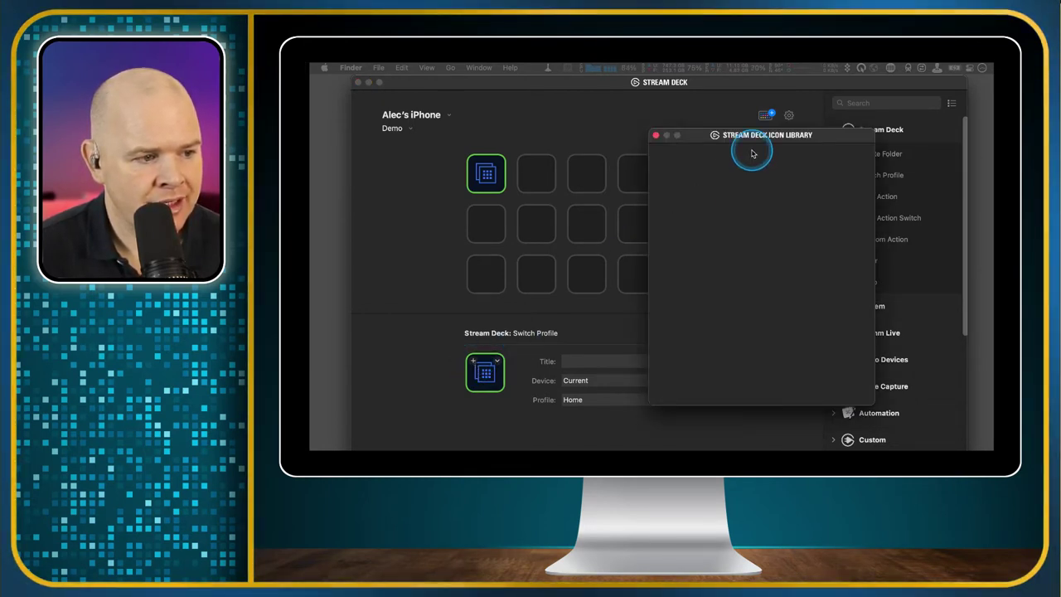
left_click_drag(758, 135, 670, 169)
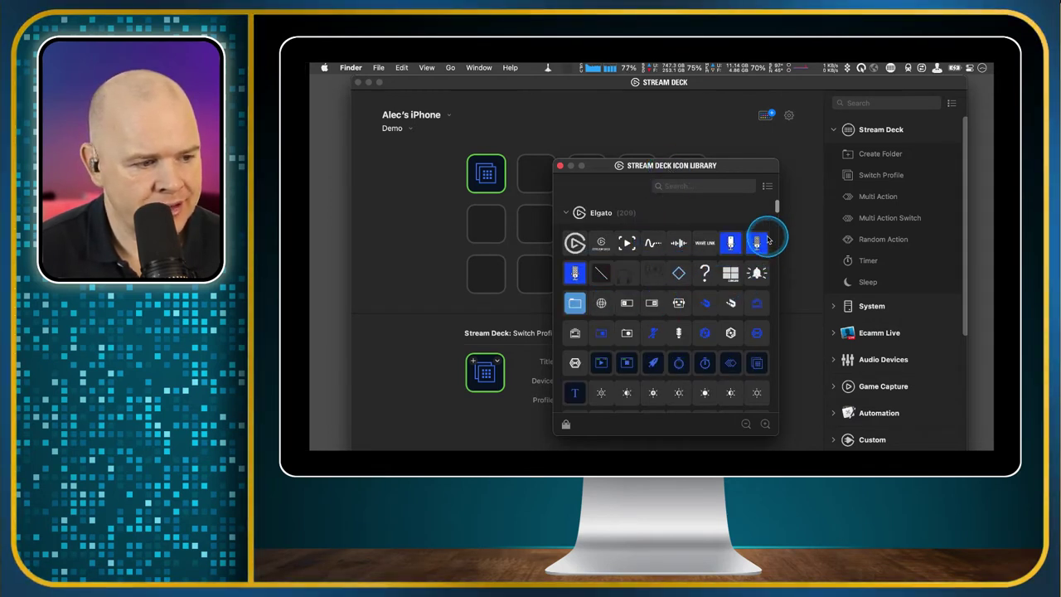
Step: Browse the icon library from the Elgato set through the end of the Entypo+ set for a suitable key icon
scroll(777, 212, "down", 2)
scroll(778, 212, "down", 5)
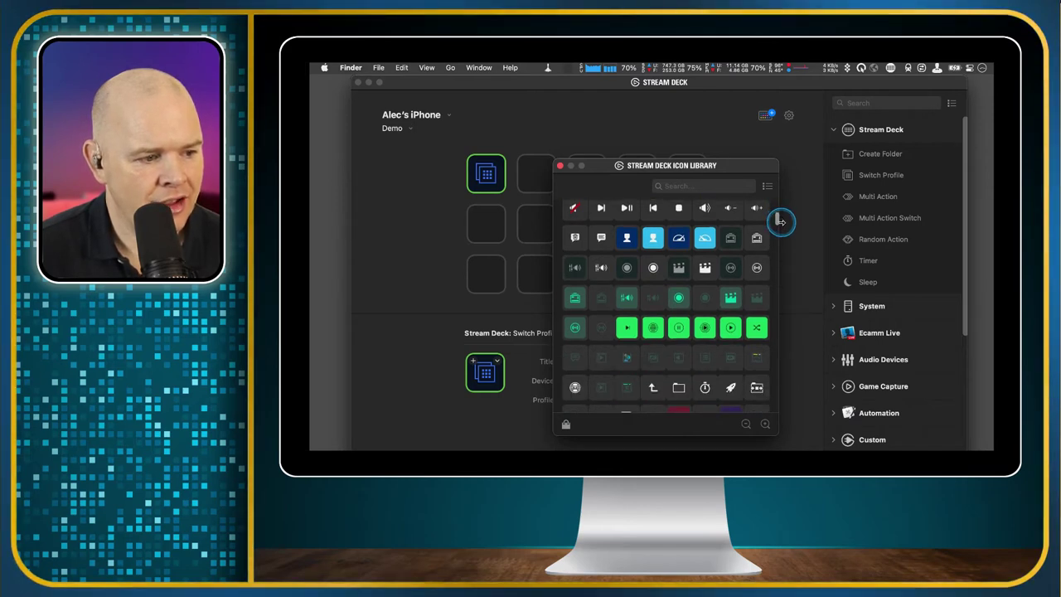
scroll(777, 226, "down", 5)
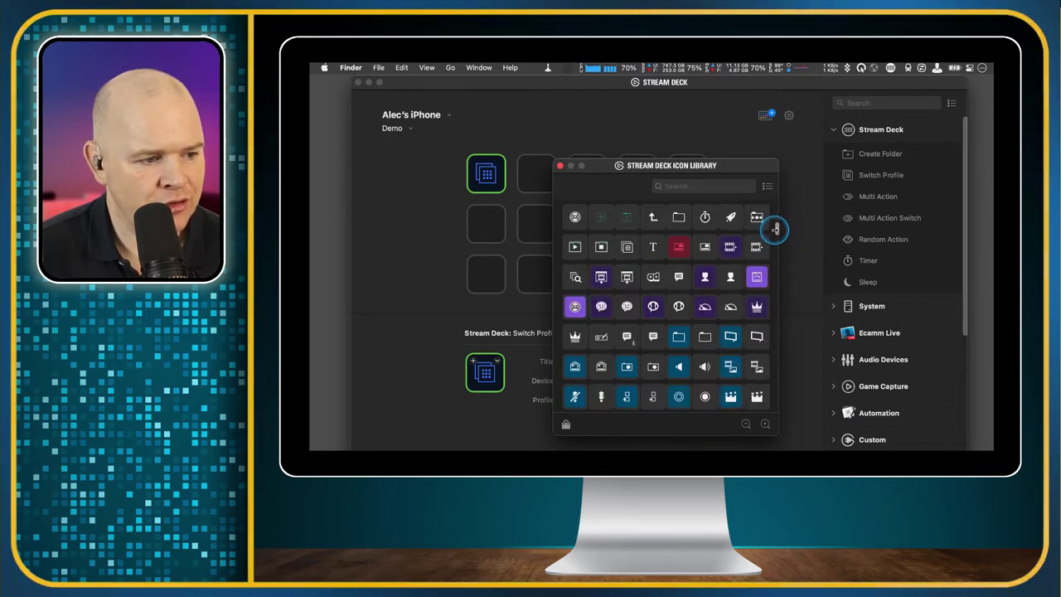
scroll(775, 230, "up", 6)
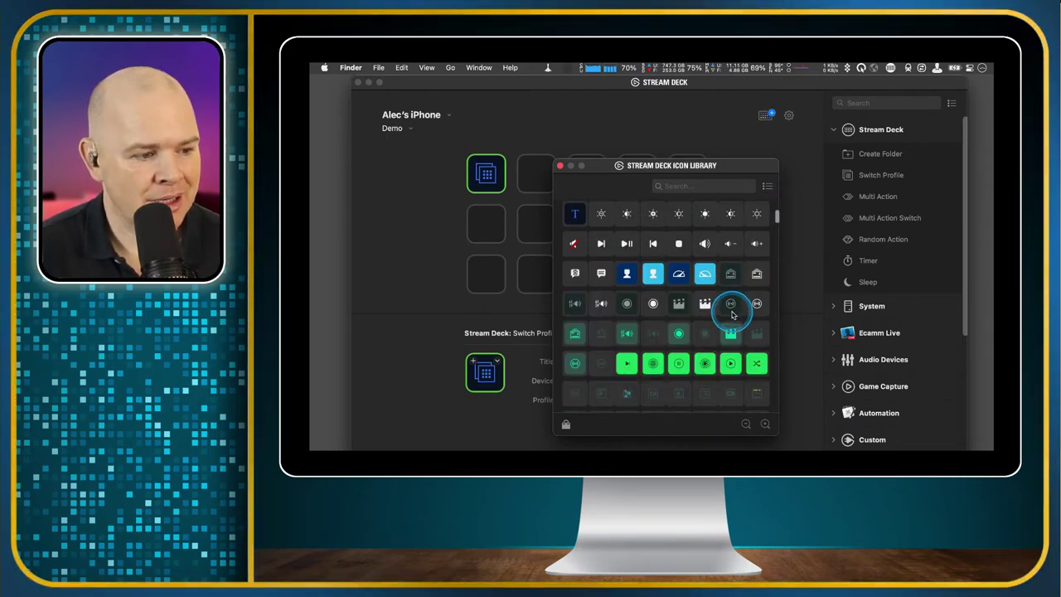
scroll(731, 314, "down", 2)
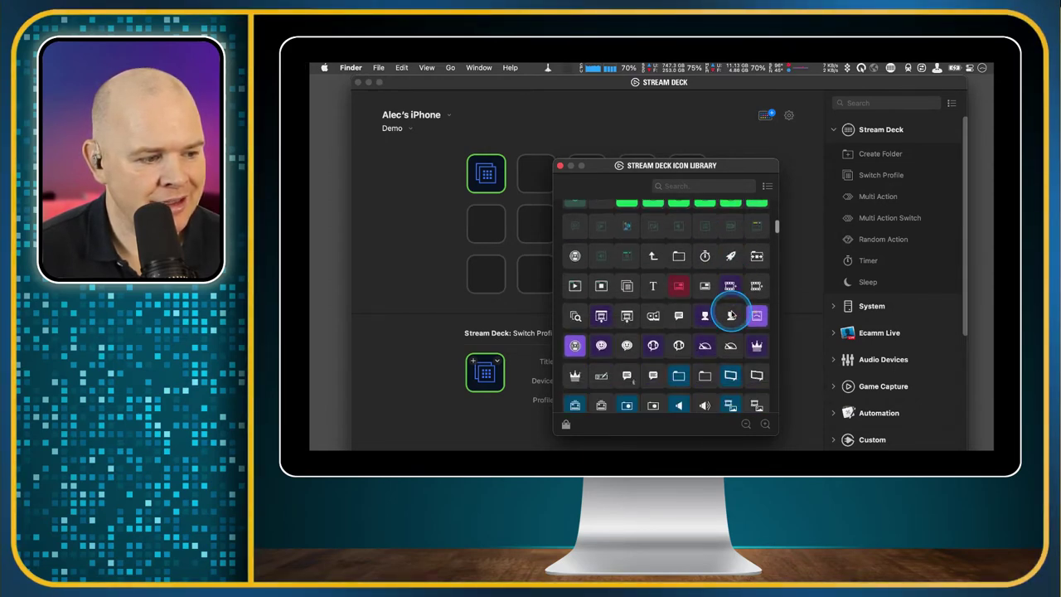
scroll(731, 313, "down", 4)
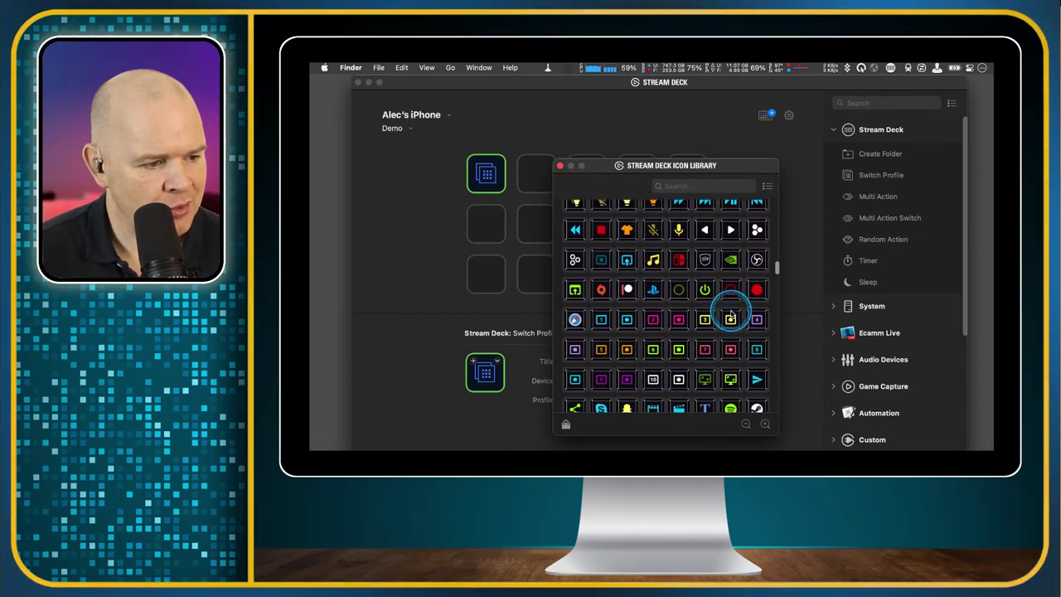
scroll(730, 315, "down", 3)
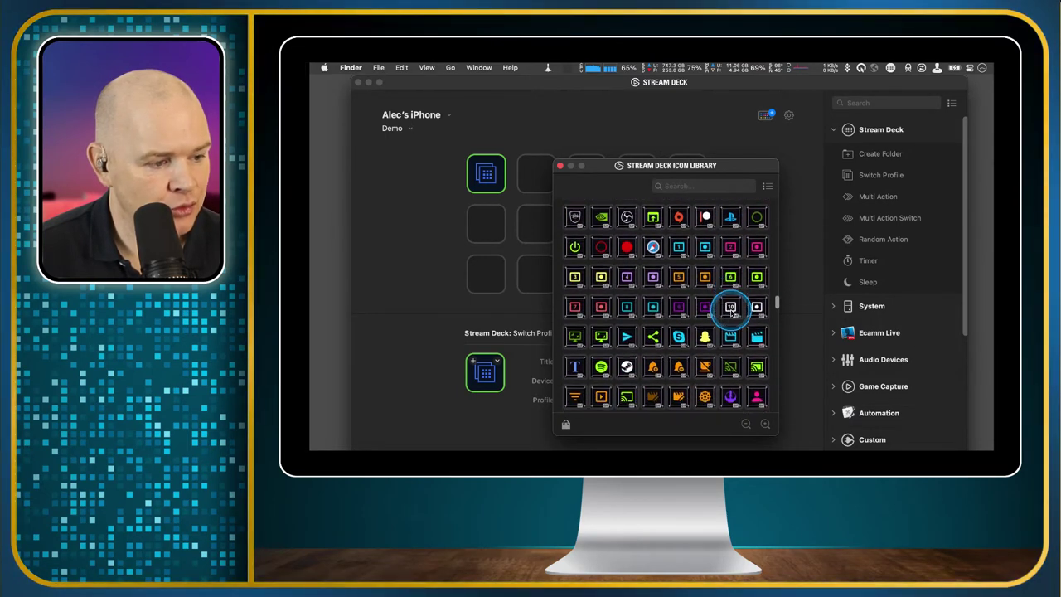
scroll(730, 314, "down", 1)
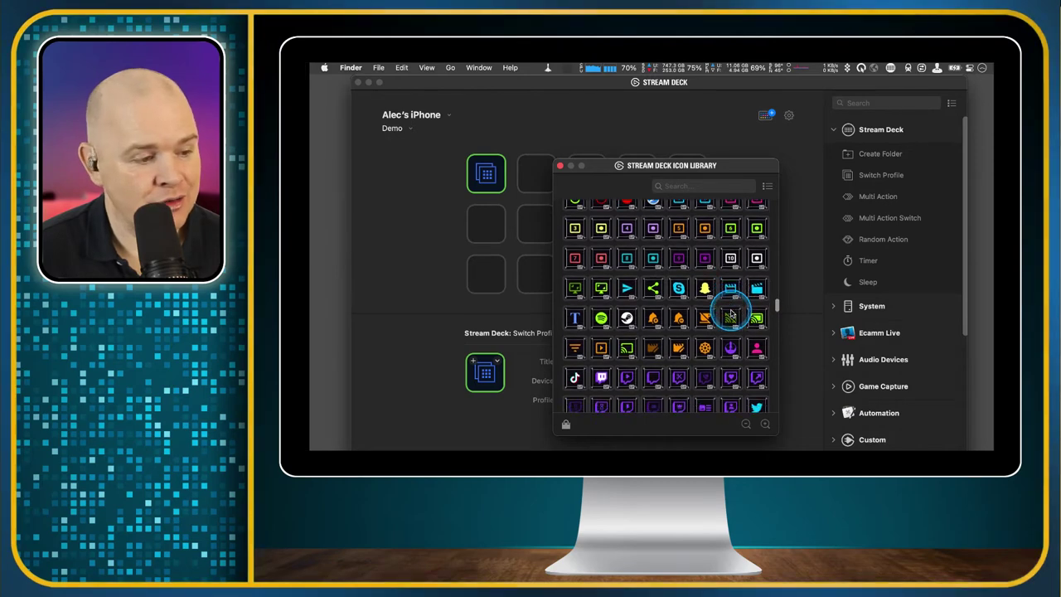
scroll(731, 313, "down", 4)
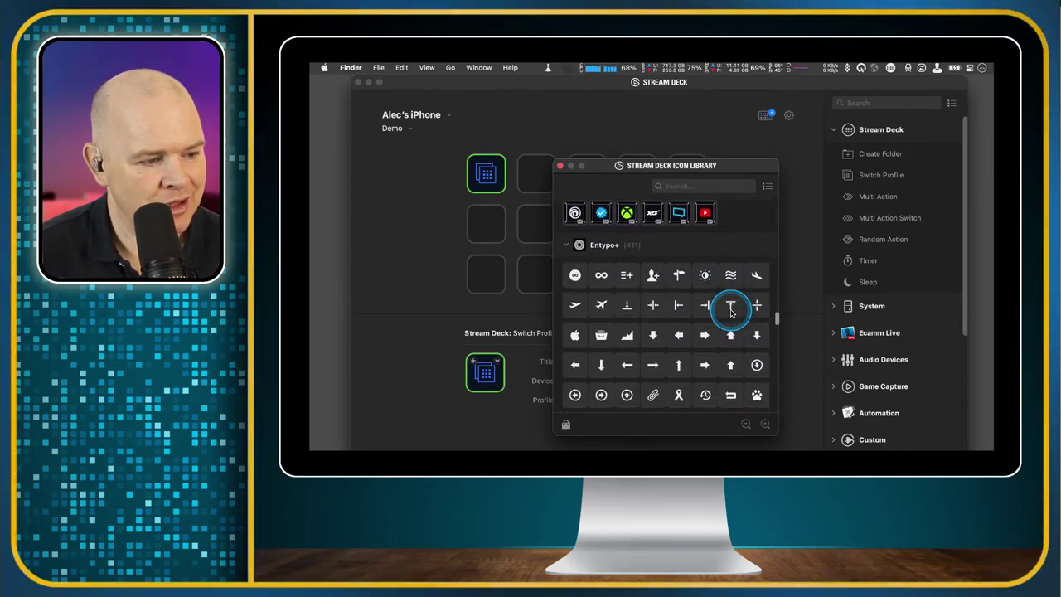
scroll(730, 314, "down", 1)
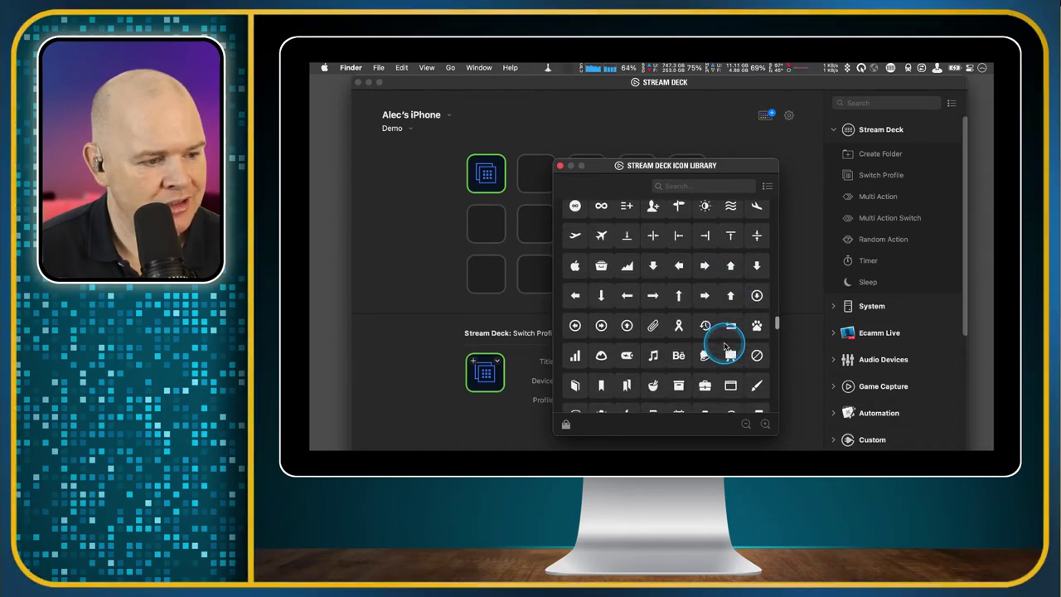
scroll(725, 344, "down", 3)
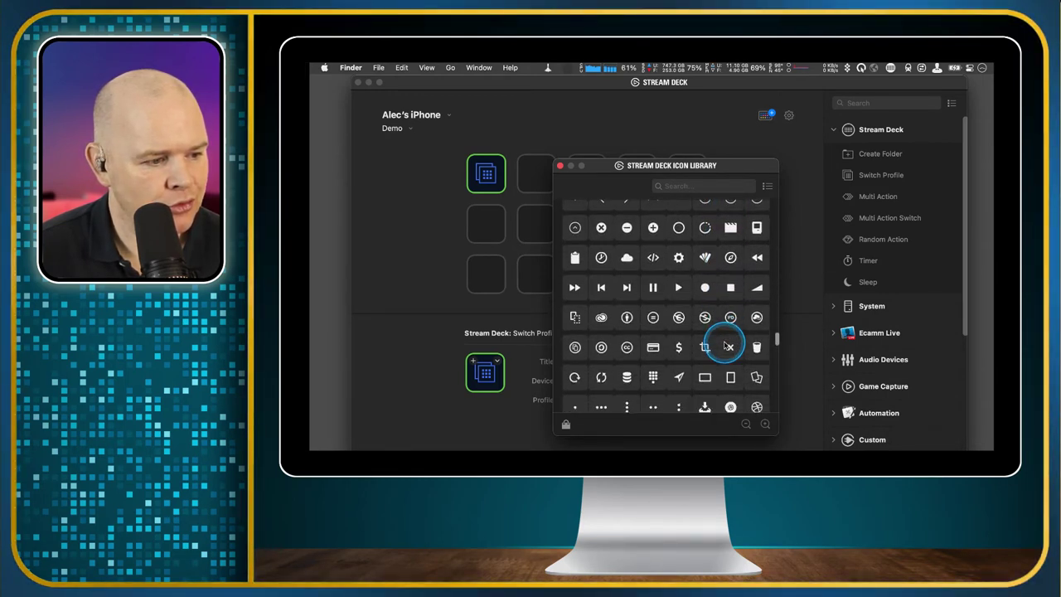
scroll(725, 344, "down", 4)
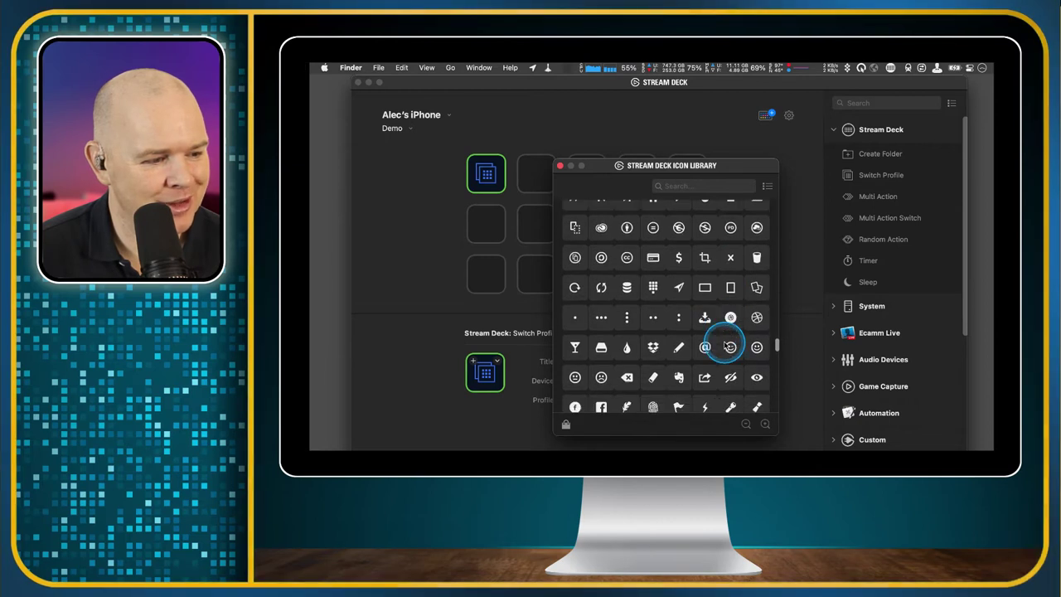
scroll(724, 345, "down", 4)
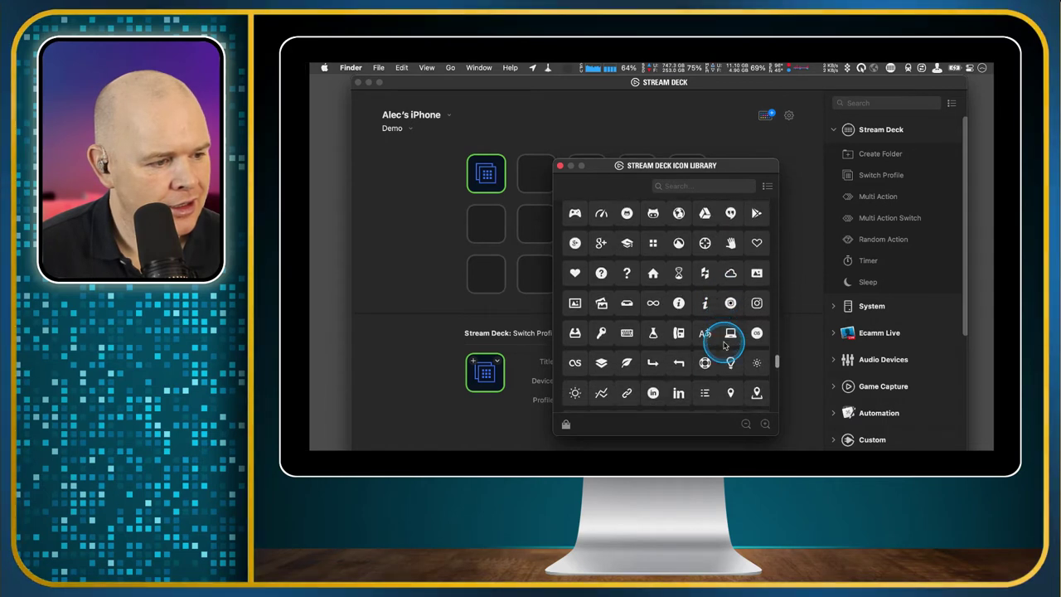
scroll(724, 345, "down", 2)
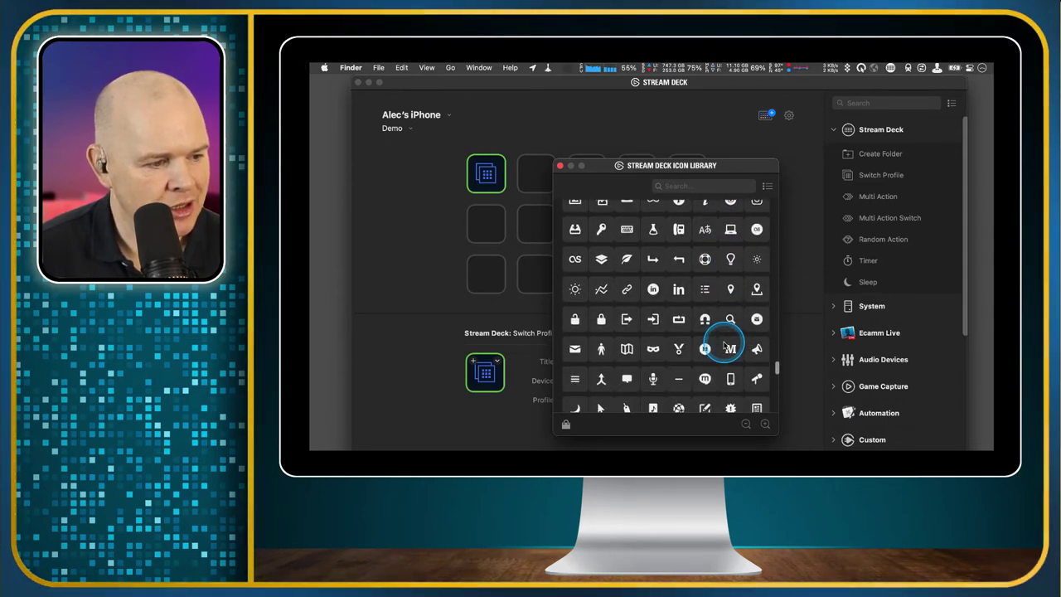
scroll(724, 345, "down", 2)
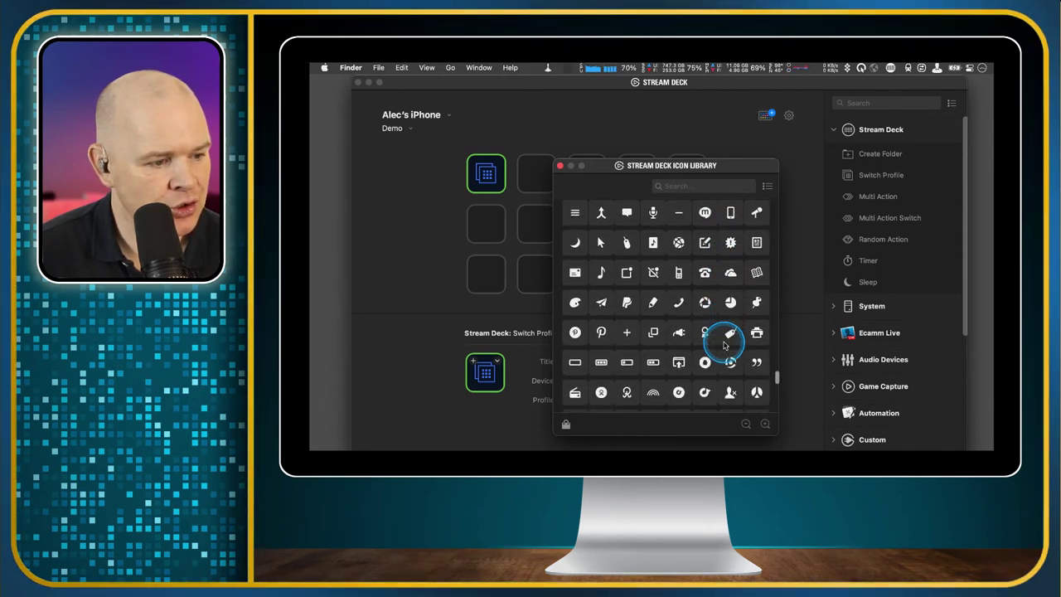
scroll(725, 345, "down", 2)
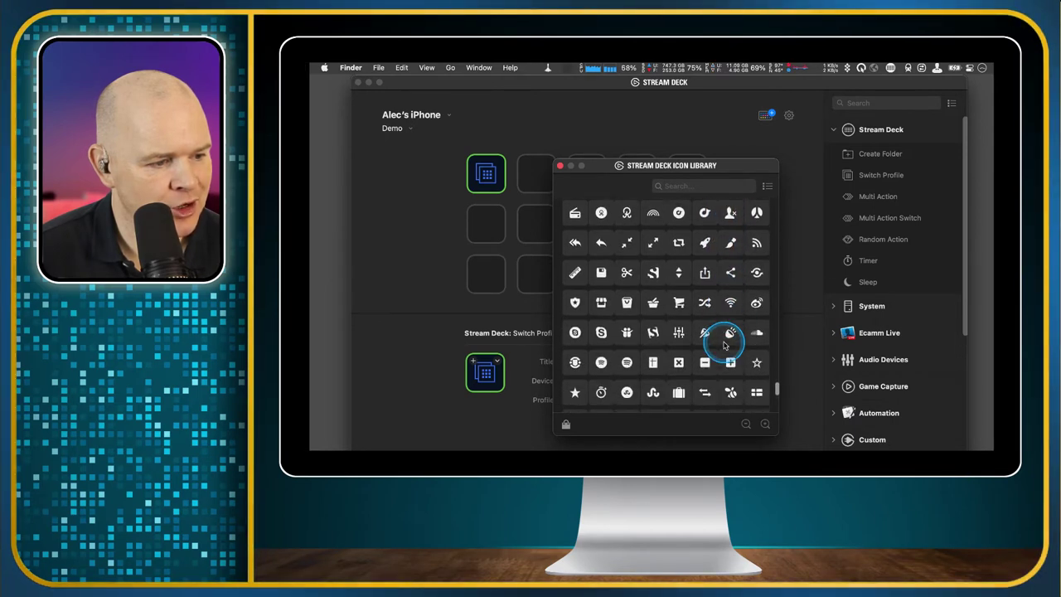
scroll(725, 345, "down", 3)
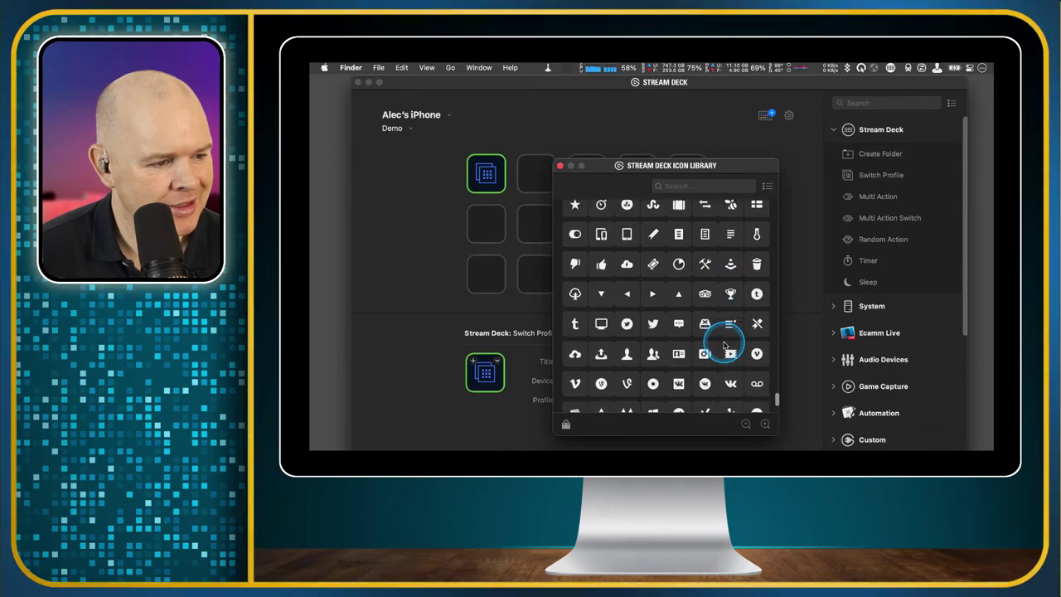
scroll(724, 345, "down", 3)
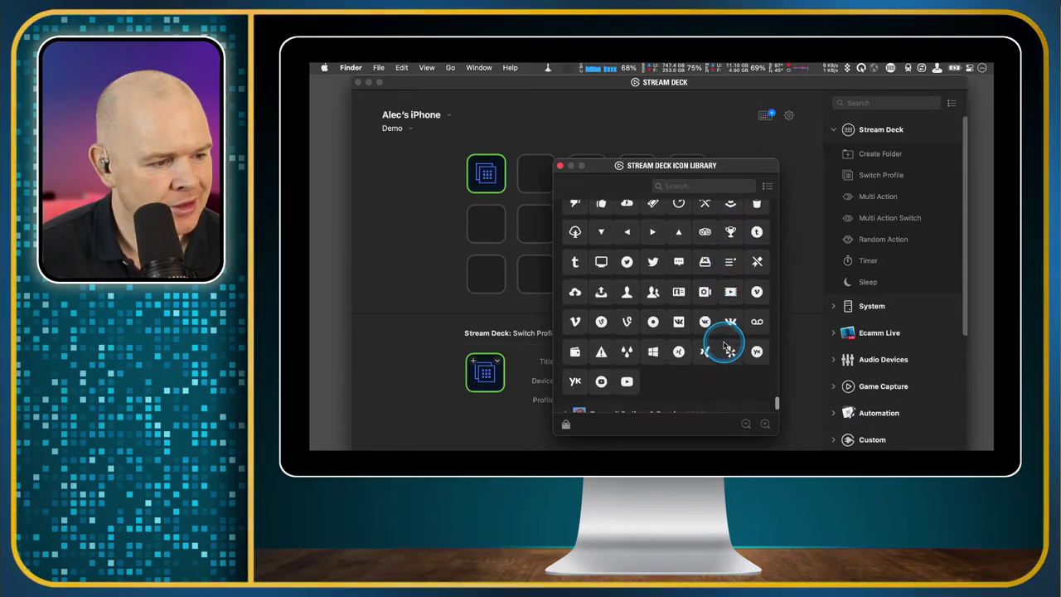
Step: Give the Demo profile's Switch Profile key the white monitor icon from the Entypo+ set and close the icon library
scroll(725, 345, "down", 2)
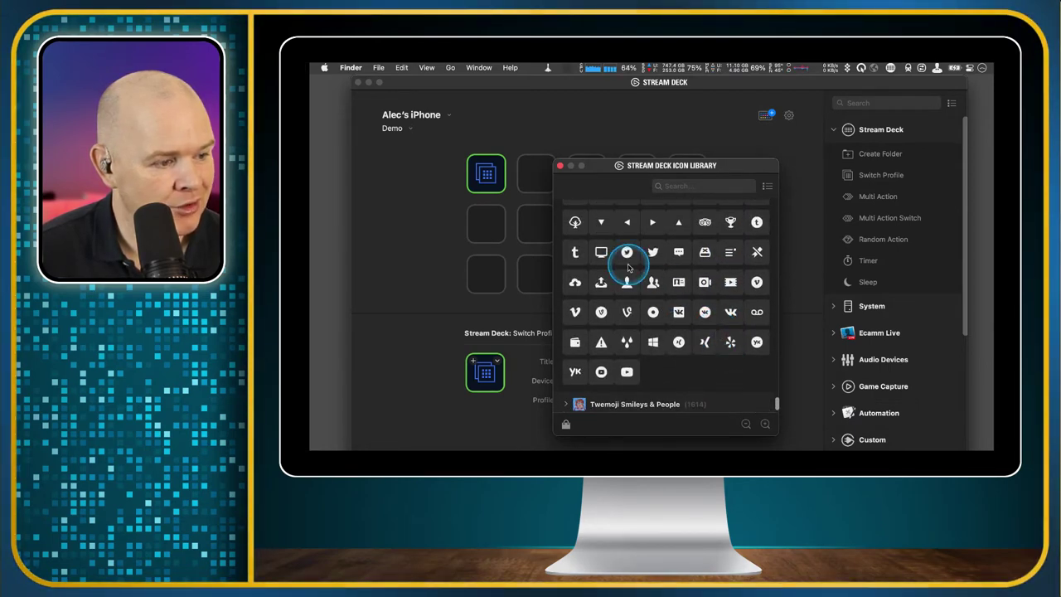
left_click(602, 253)
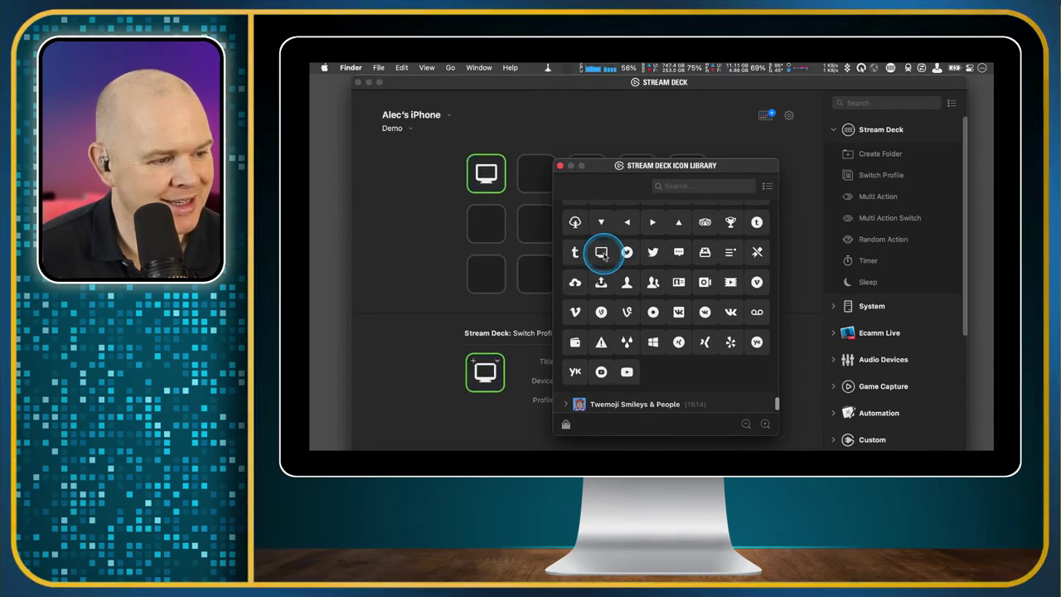
left_click(560, 166)
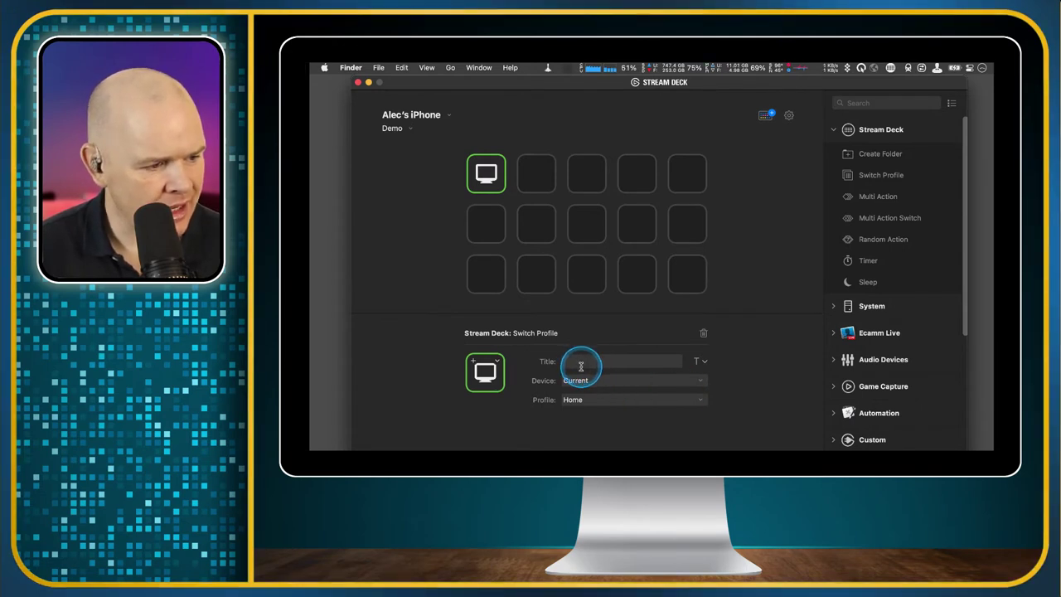
Step: View the Home profile's key layout, and go back to the Demo profile
left_click(406, 129)
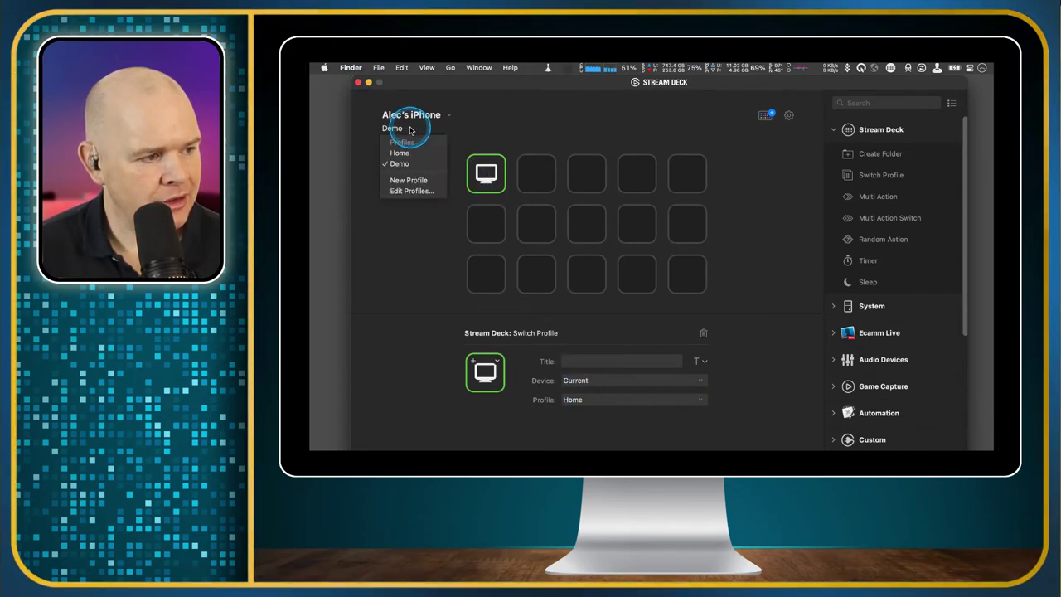
left_click(401, 153)
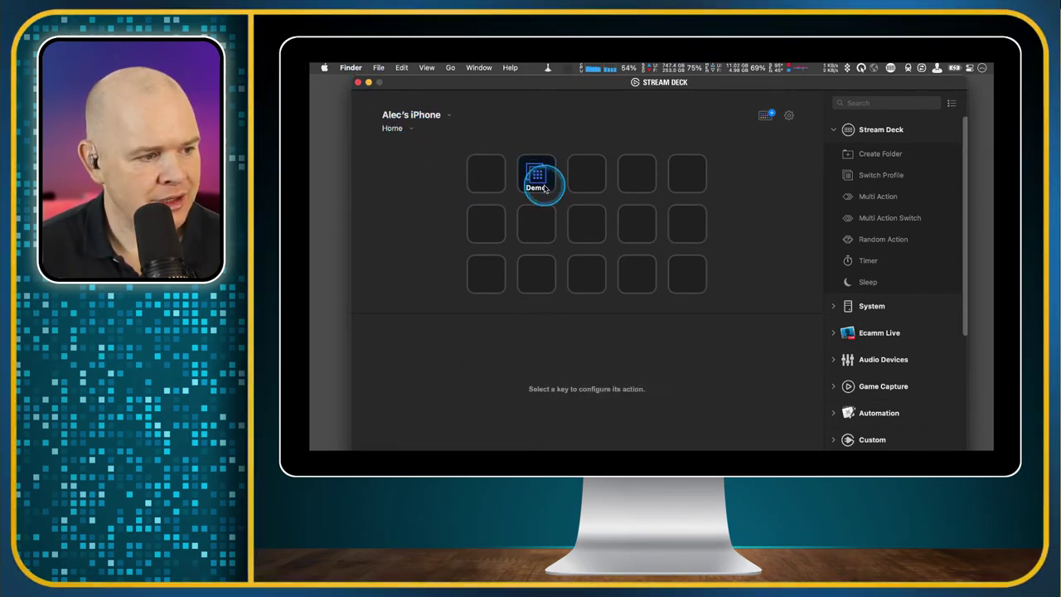
left_click(406, 129)
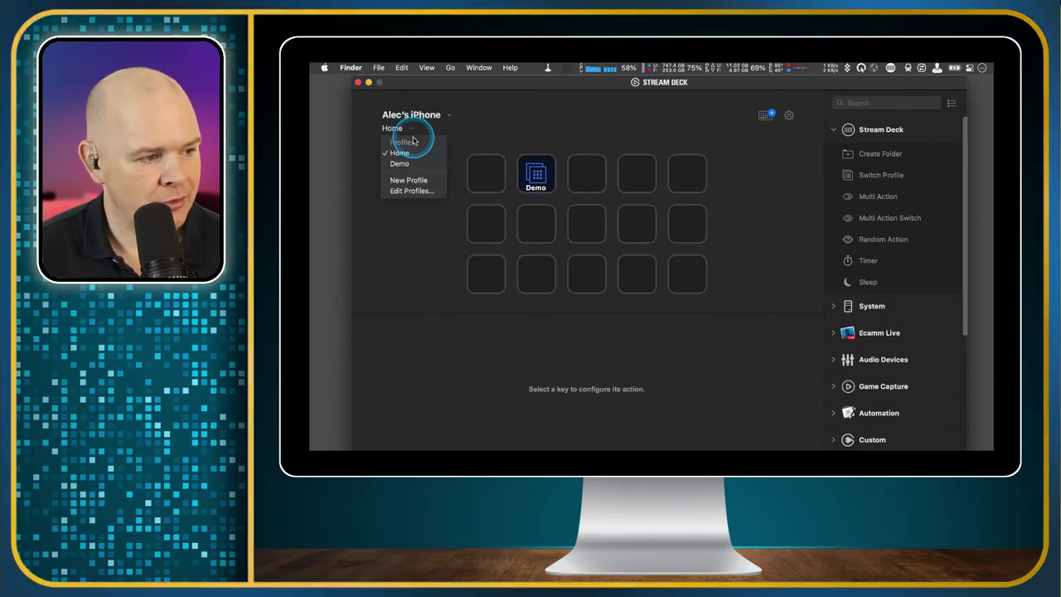
left_click(401, 164)
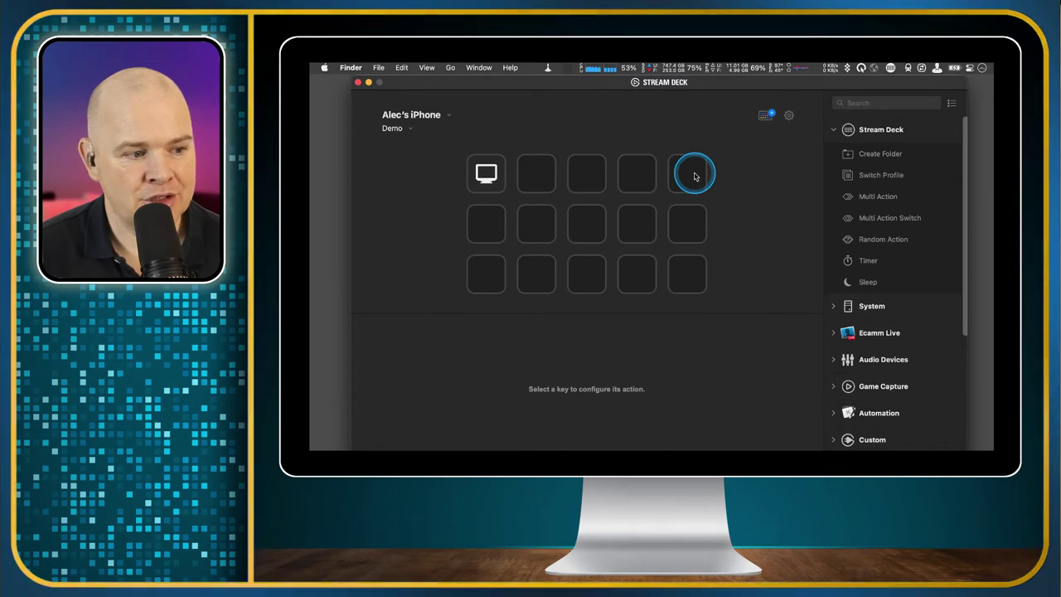
Step: Add a System Multimedia action to the last key in the Demo profile's first row and set it to Play / Pause
left_click(834, 307)
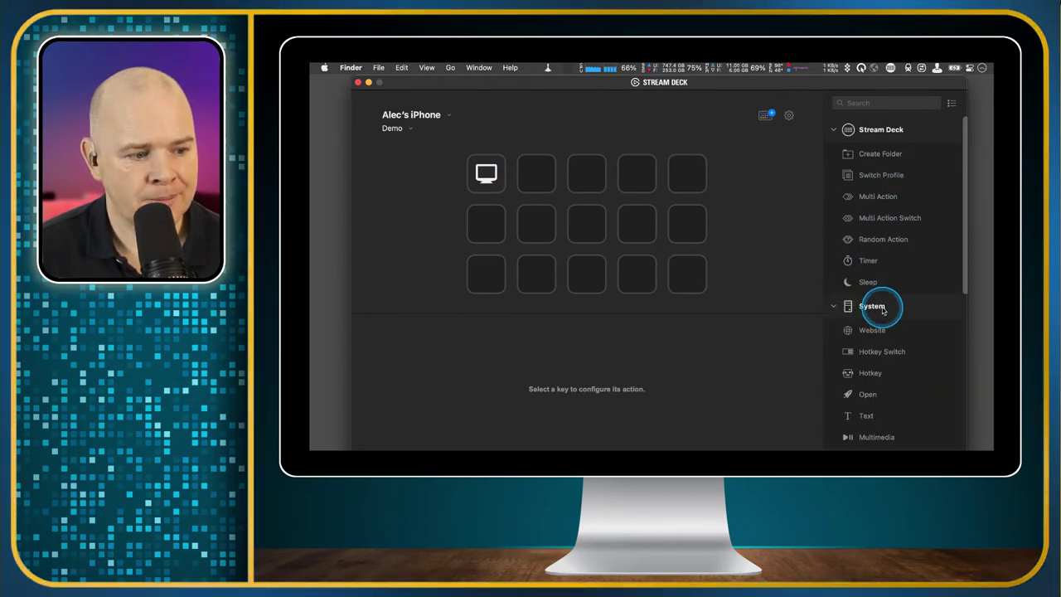
scroll(881, 305, "down", 3)
scroll(882, 309, "down", 2)
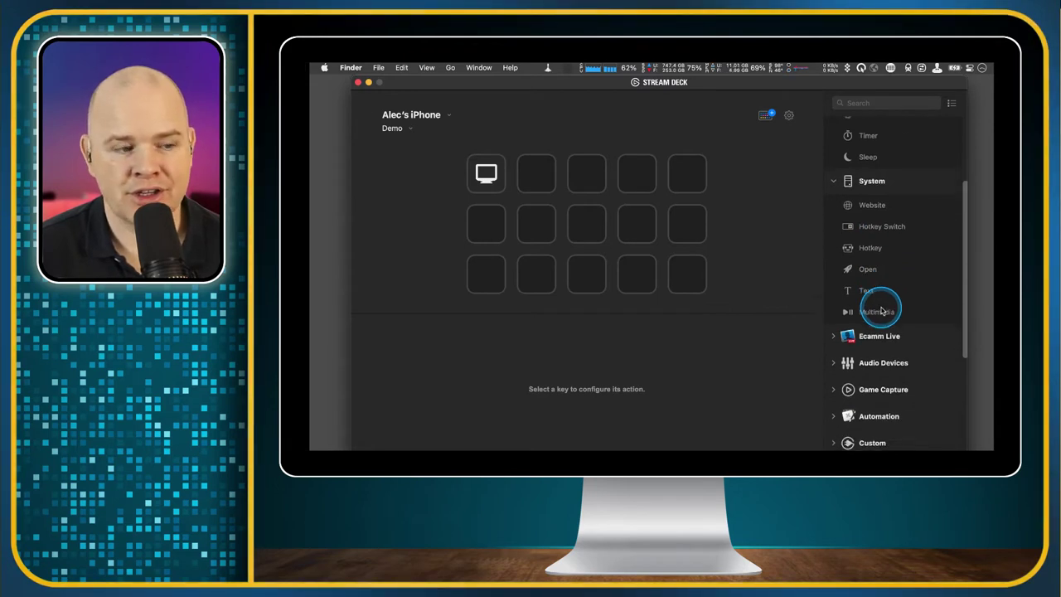
left_click_drag(852, 283, 684, 181)
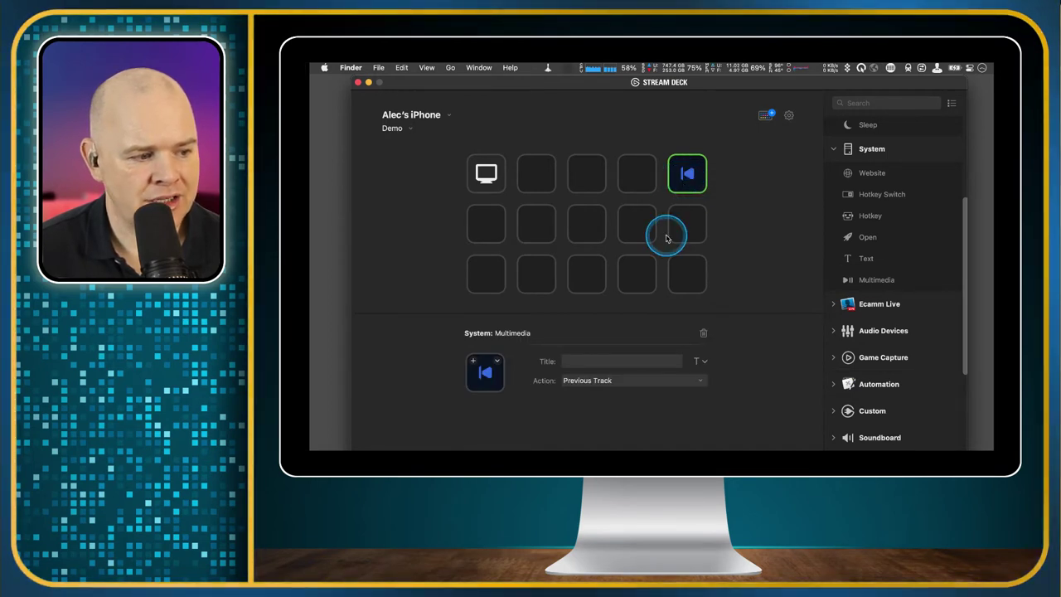
left_click(700, 381)
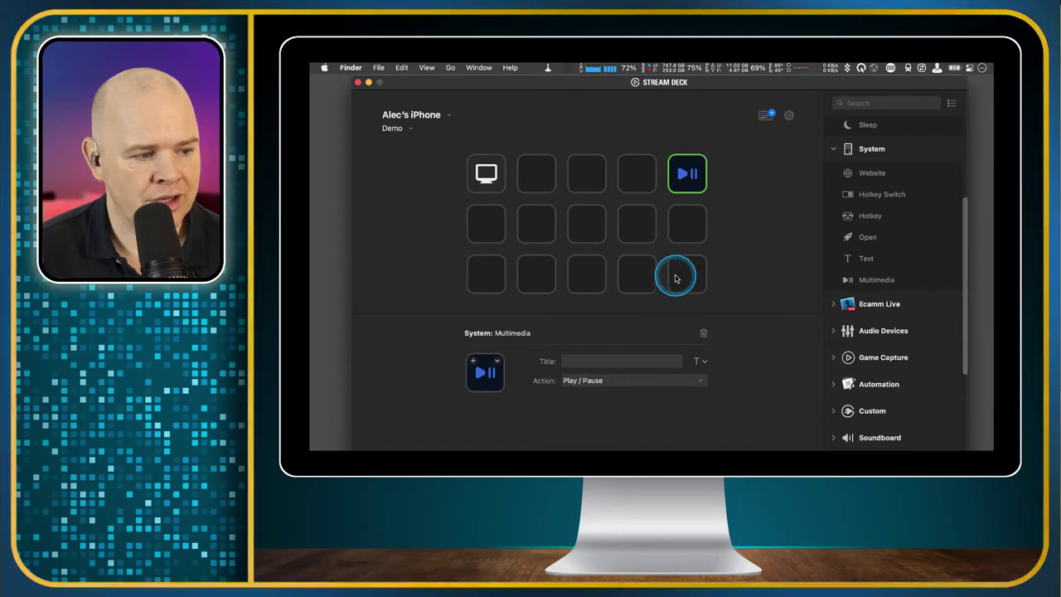
Step: Add Multimedia actions to the fourth and third keys in the first row of the Demo profile
left_click(636, 174)
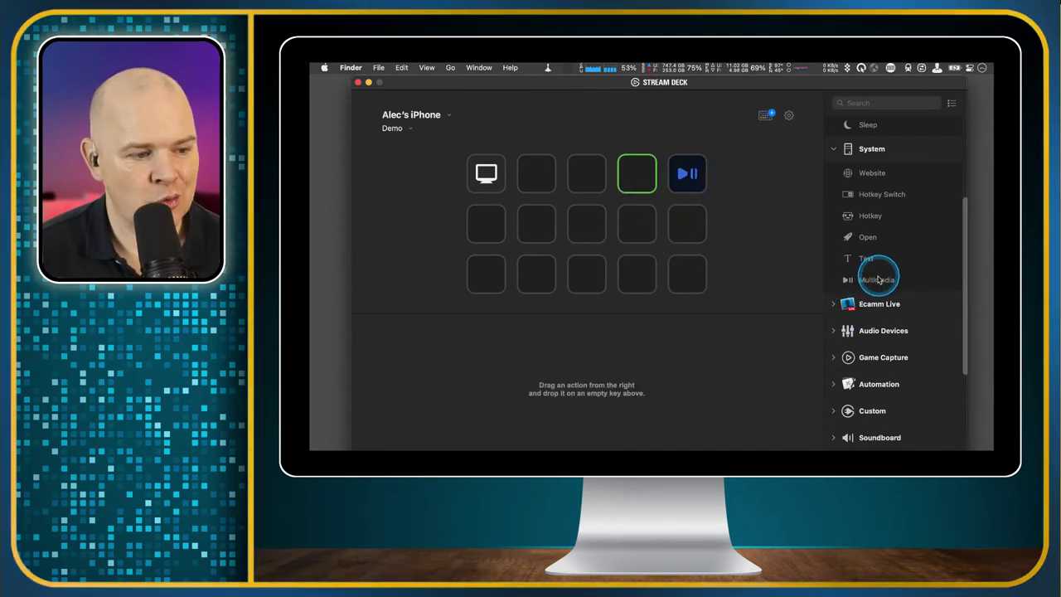
left_click_drag(867, 283, 637, 174)
left_click_drag(856, 282, 587, 173)
Step: Set the action of the fourth key in the first row, beside the Play / Pause key, to Increase Volume
left_click(687, 176)
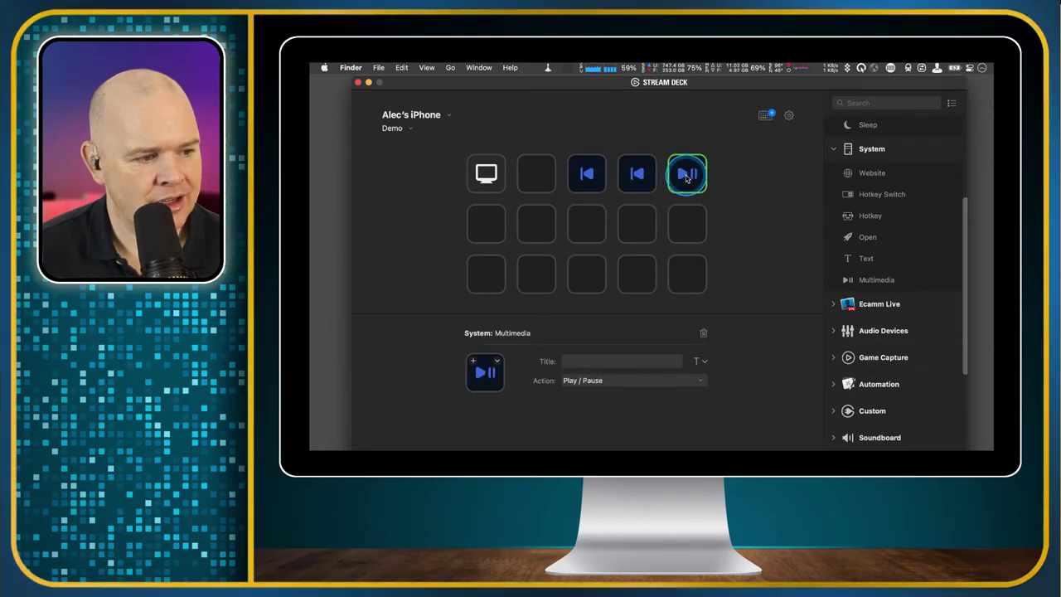
left_click(636, 174)
left_click(606, 380)
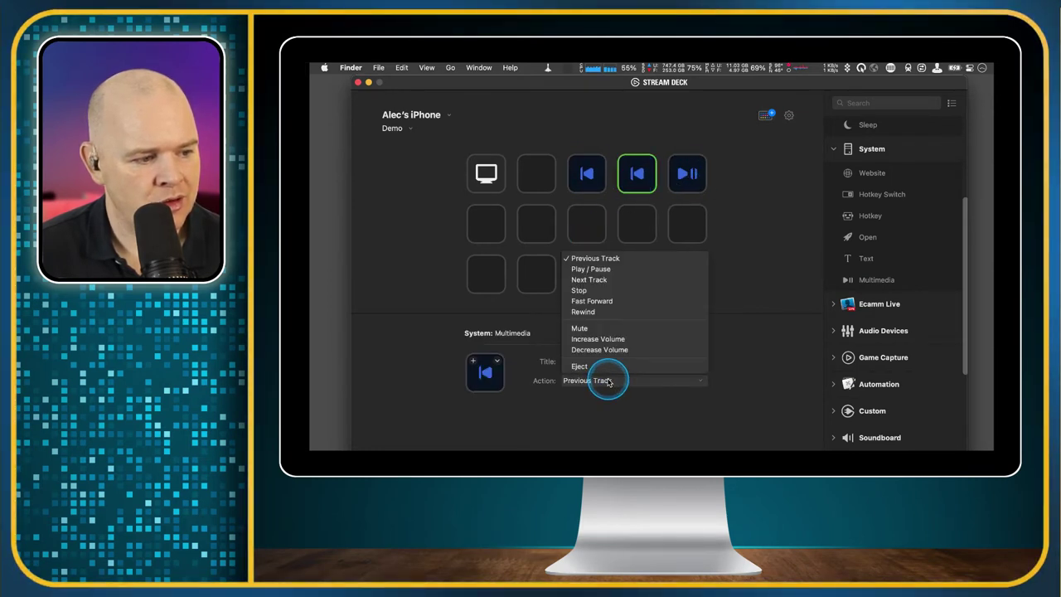
left_click(612, 349)
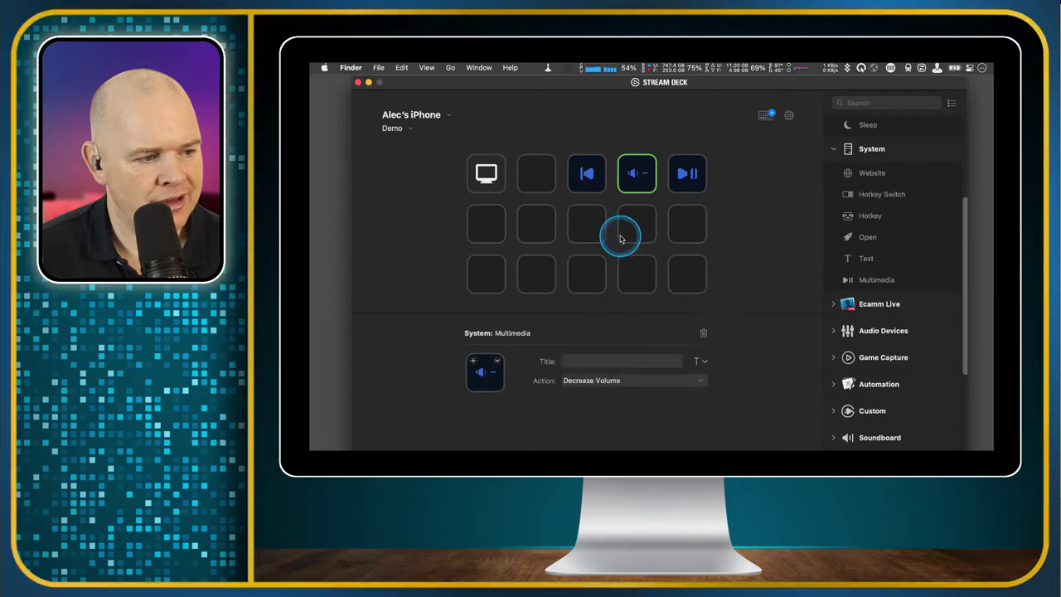
left_click(616, 380)
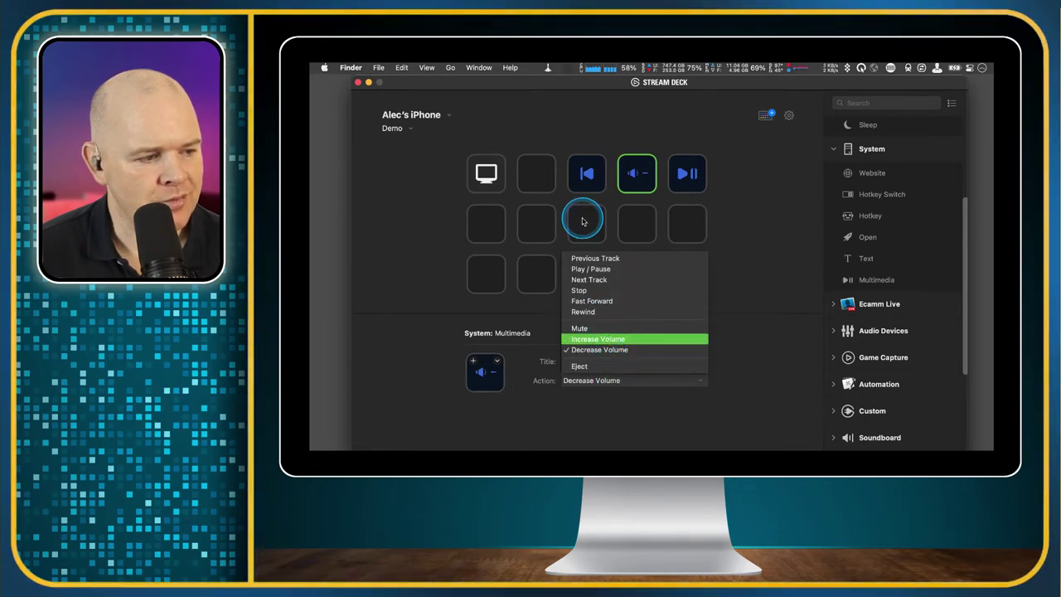
left_click(597, 339)
Step: Set the action of the third key in the first row to Decrease Volume
left_click(586, 175)
left_click(594, 378)
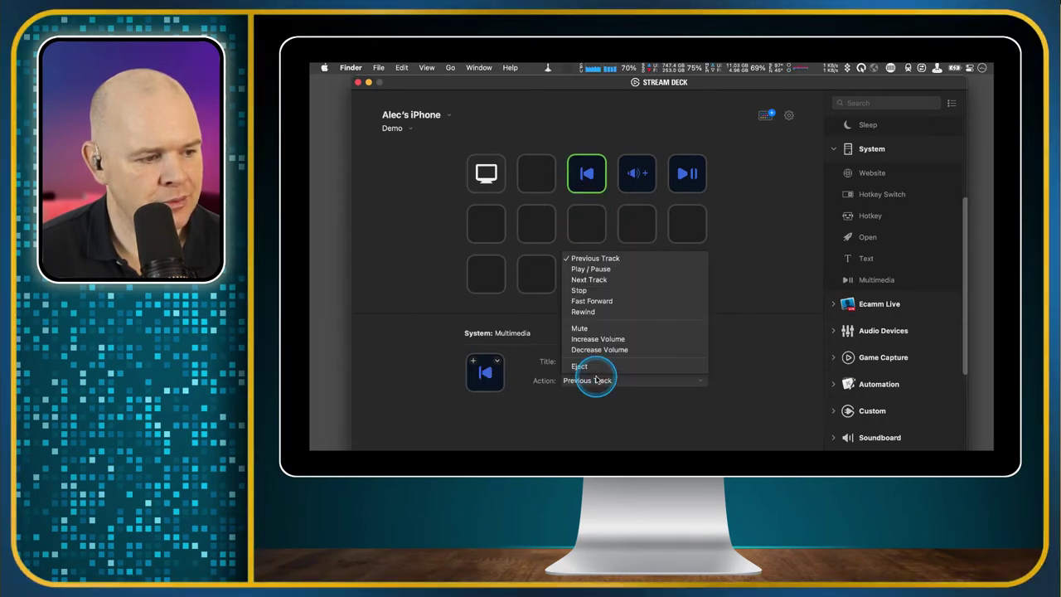
left_click(597, 350)
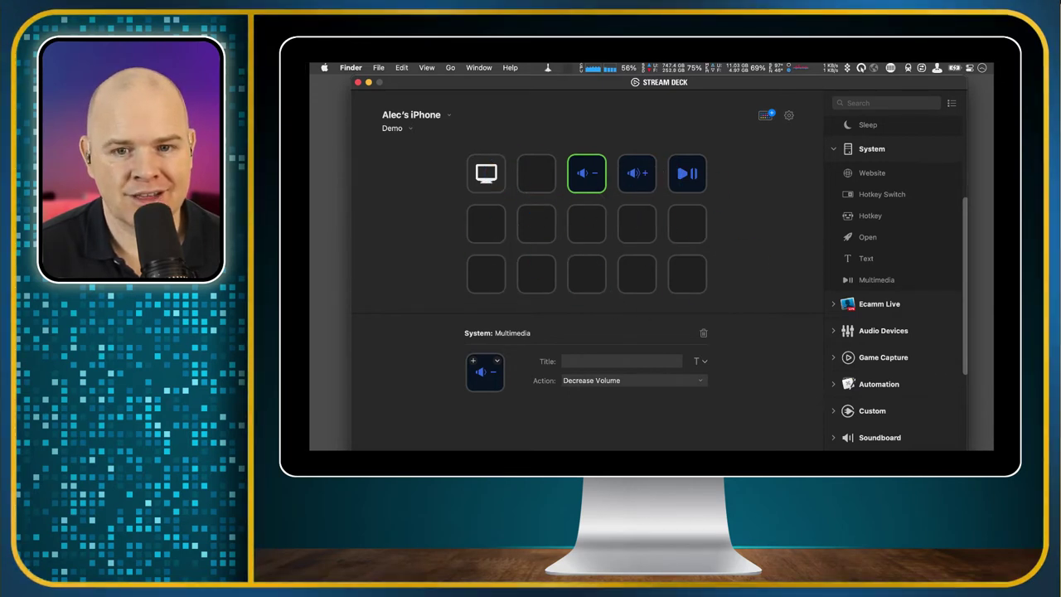
Step: Open the profile preferences, move their window slightly lower, and duplicate the Demo profile
left_click(409, 130)
left_click(397, 142)
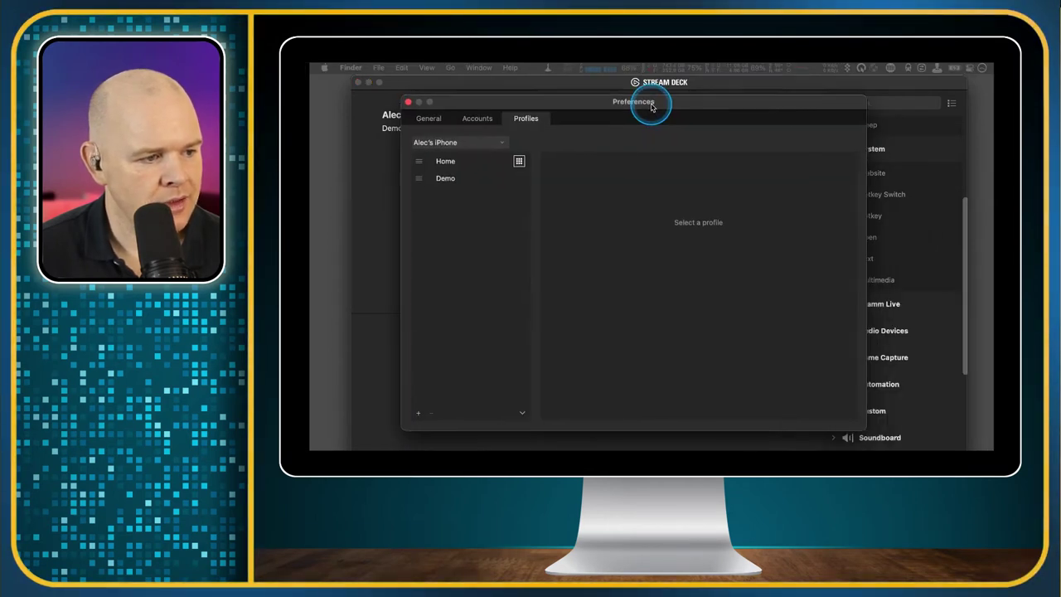
left_click_drag(656, 104, 644, 138)
left_click(451, 217)
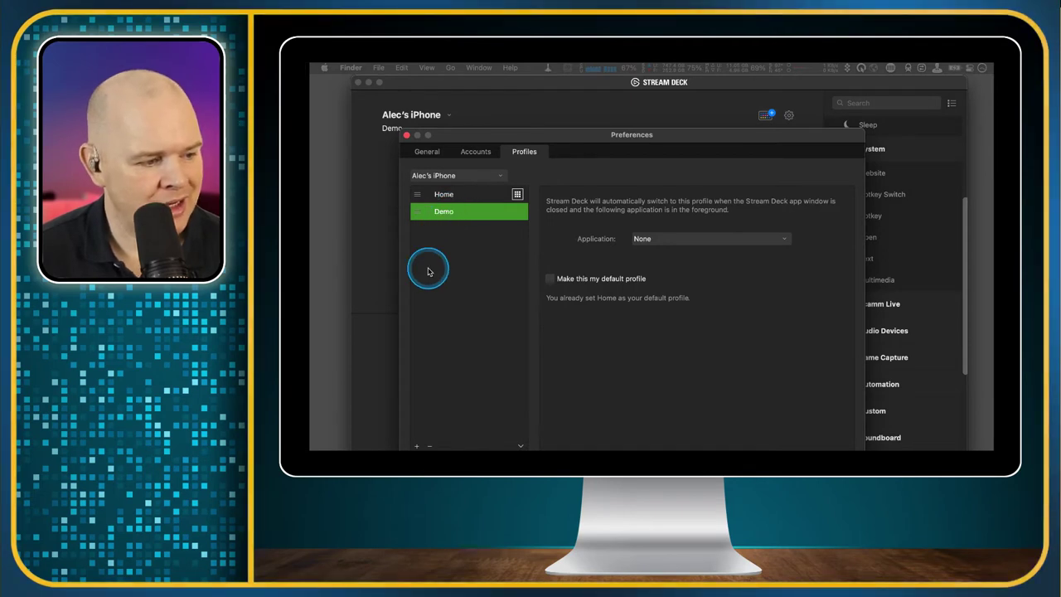
right_click(462, 215)
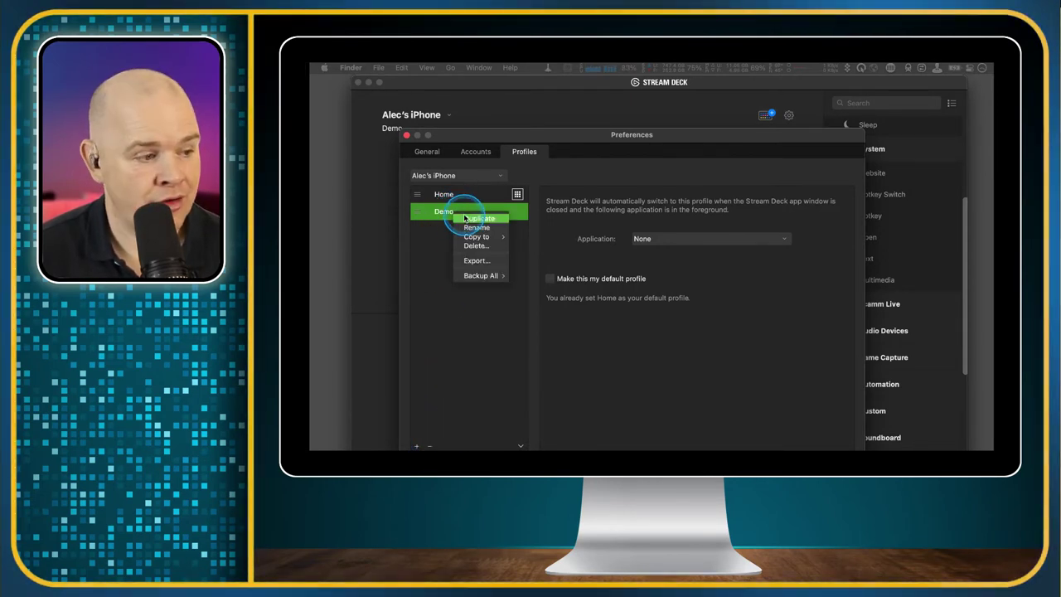
left_click(467, 219)
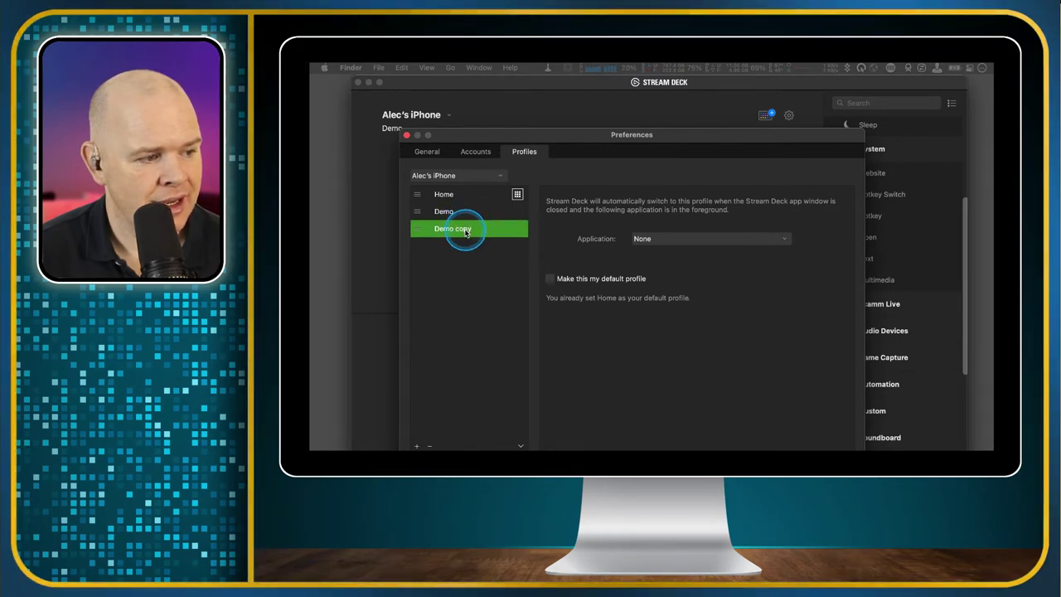
Step: Duplicate the copied Demo profiles four more times to make five Demo copies in total
right_click(473, 233)
left_click(475, 238)
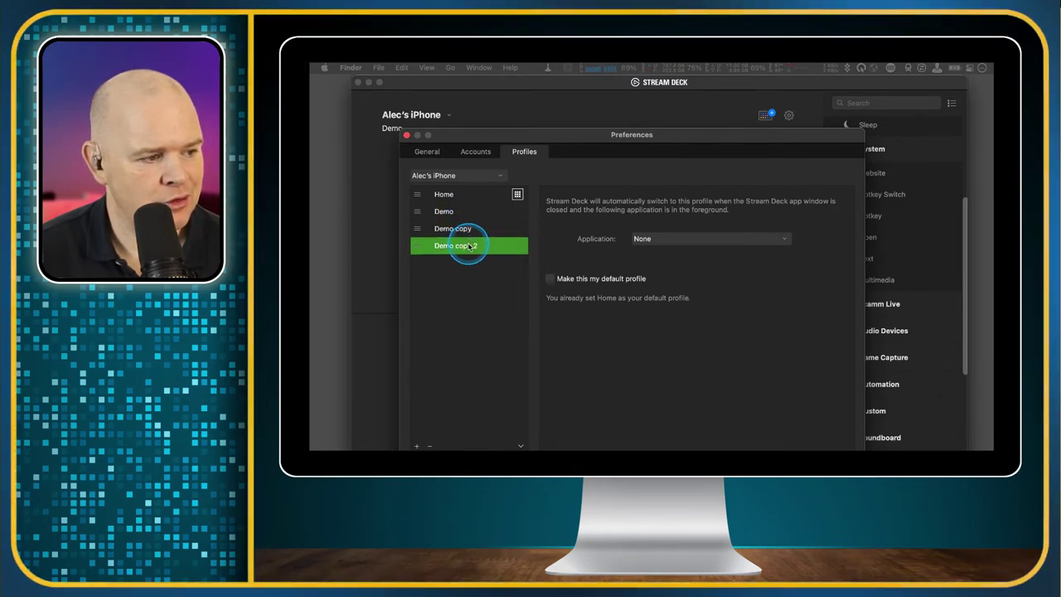
right_click(469, 246)
left_click(472, 253)
right_click(462, 250)
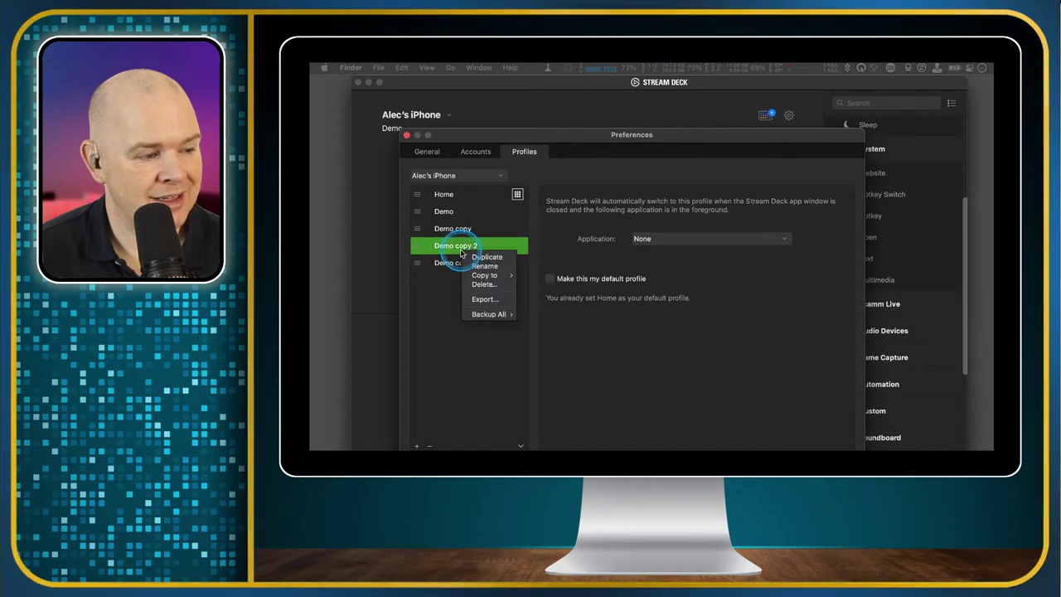
left_click(472, 259)
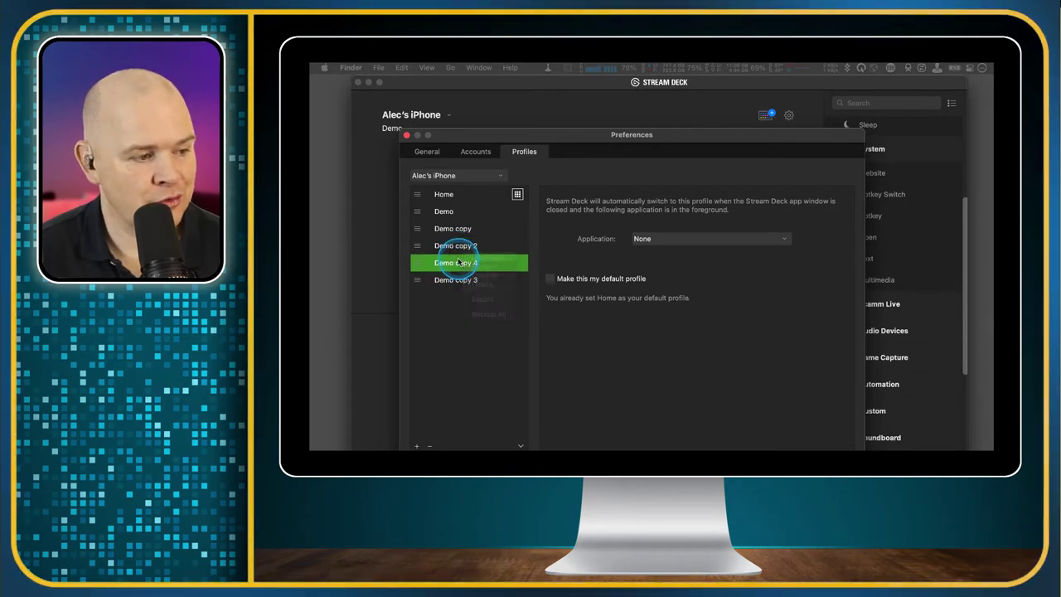
right_click(474, 264)
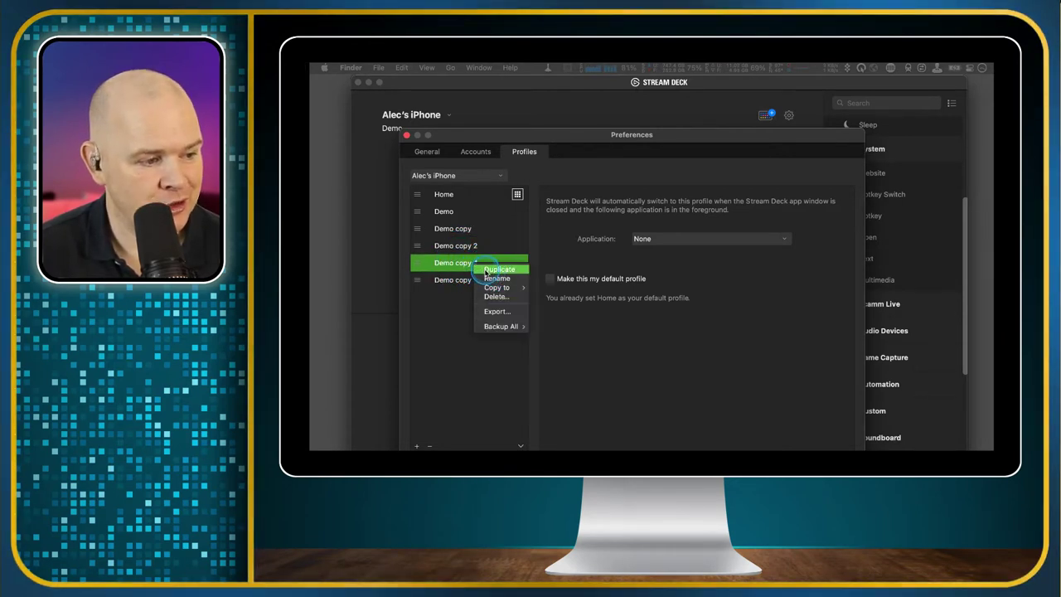
left_click(484, 272)
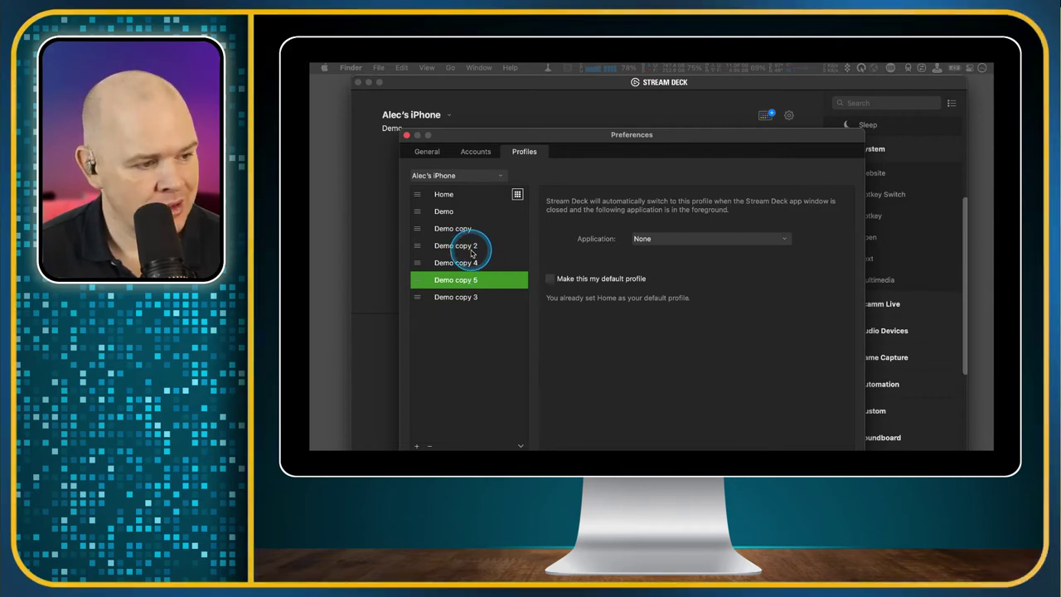
Step: Rename the profile Demo copy as Excel
left_click(472, 248)
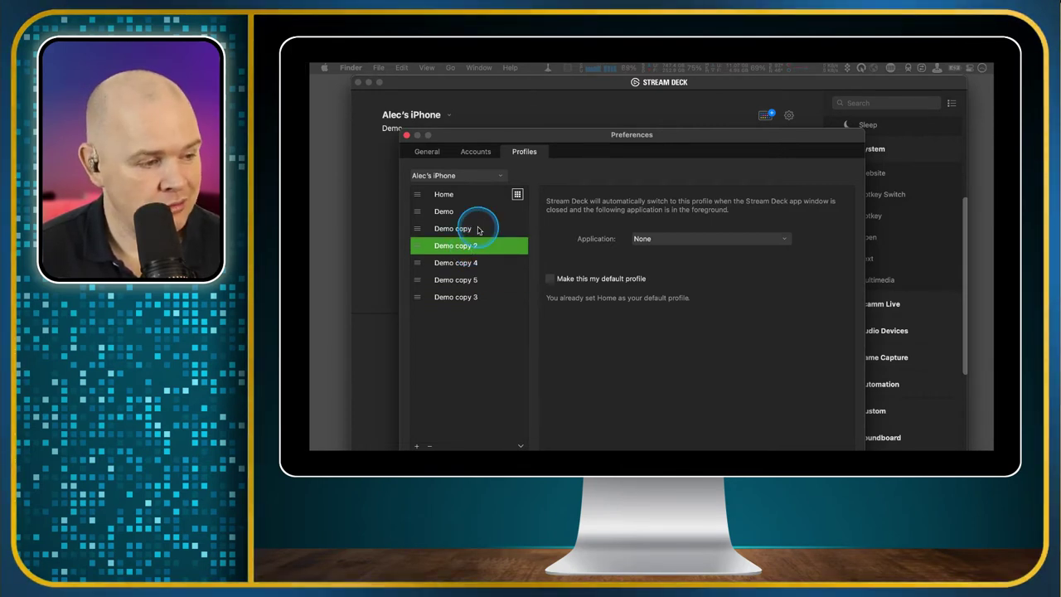
left_click(457, 236)
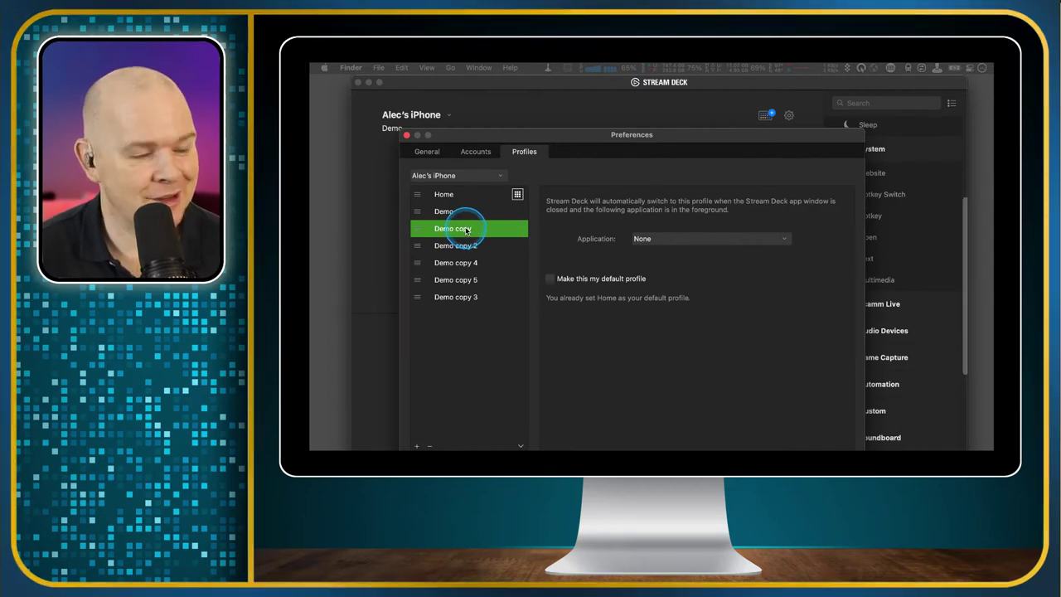
double_click(465, 230)
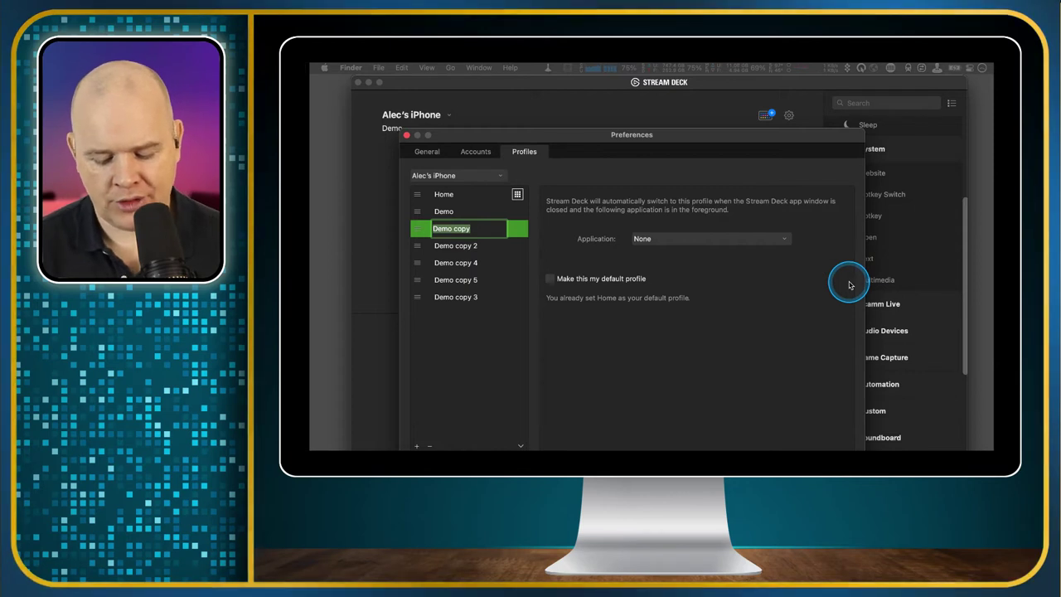
type("E")
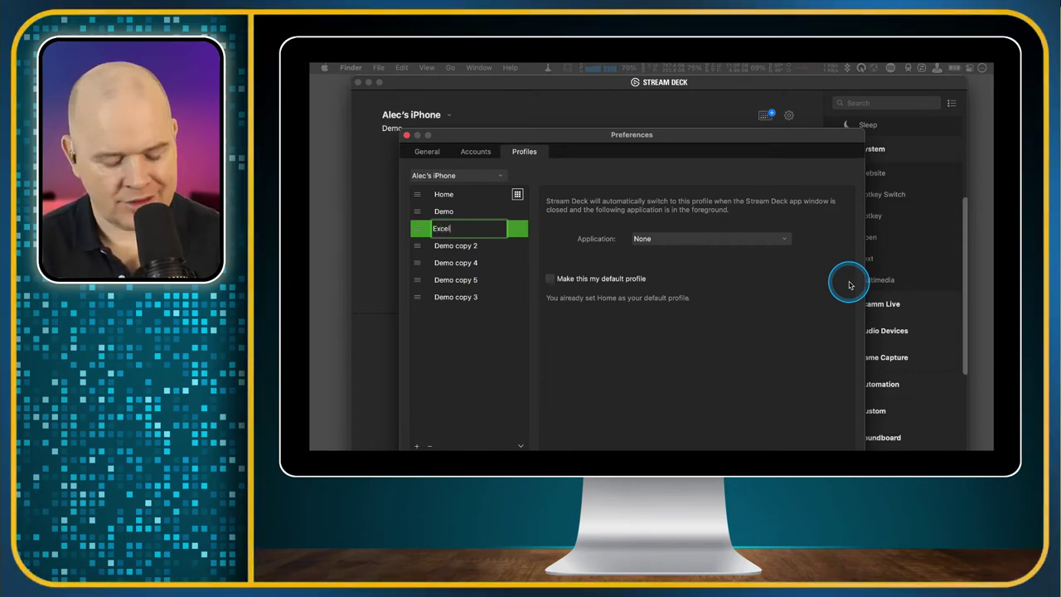
type("xcel")
key("Return")
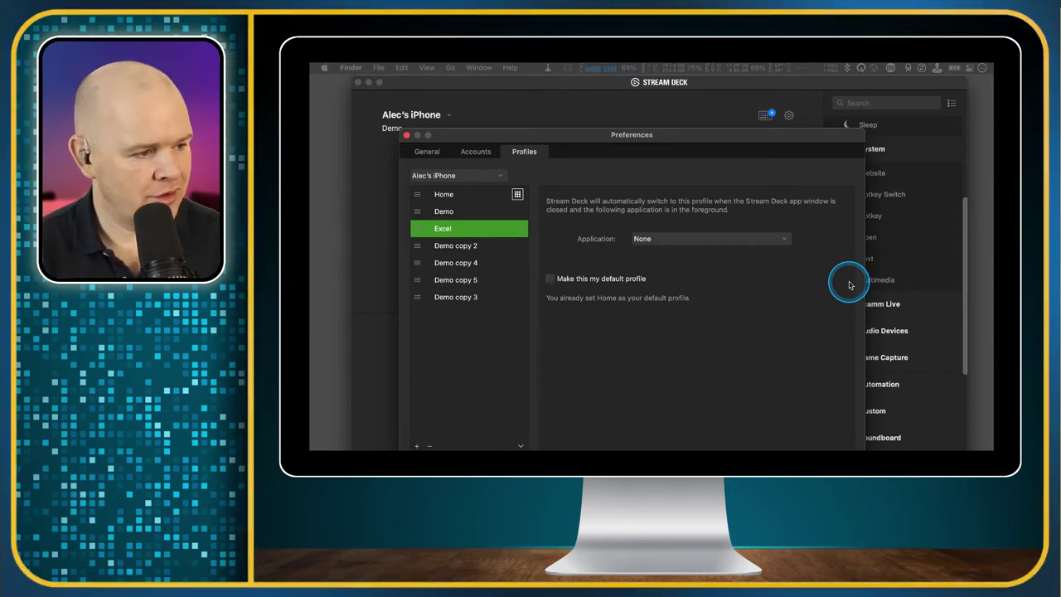
Step: Rename the profile Demo copy 2 as Research
left_click(456, 249)
left_click(455, 247)
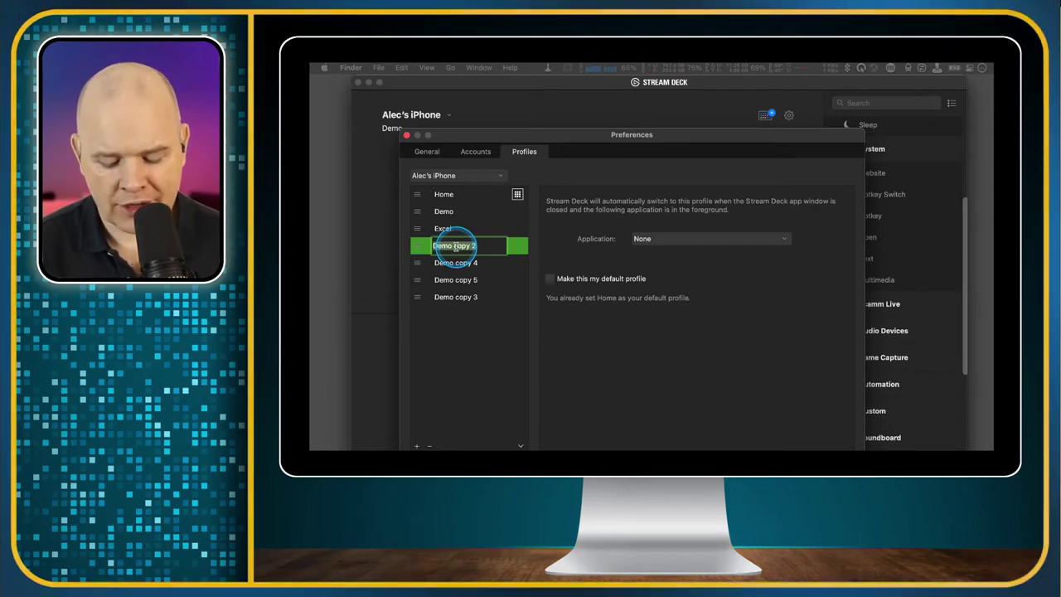
type("Research")
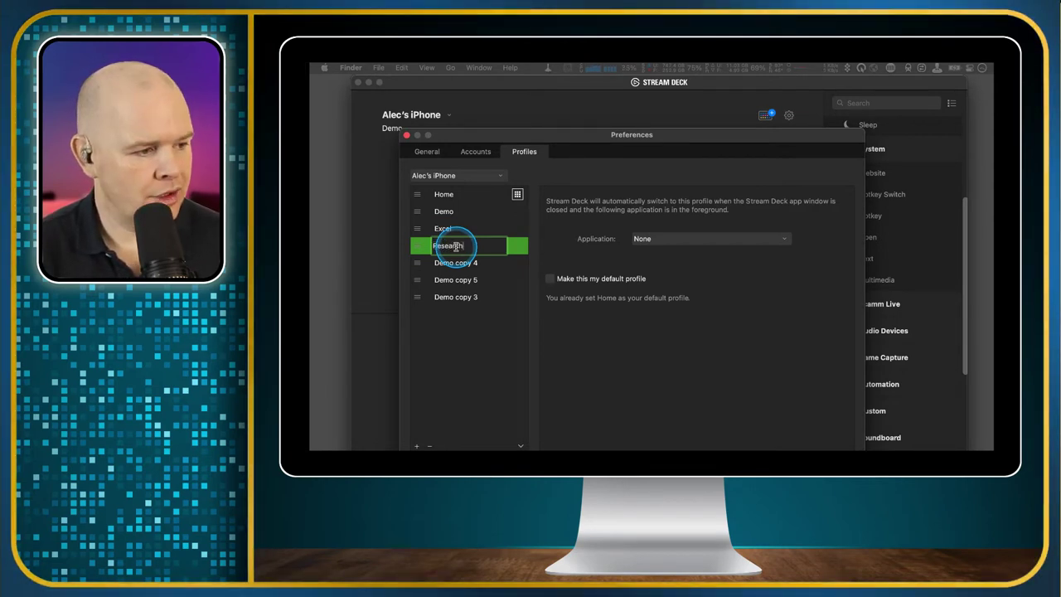
key("Return")
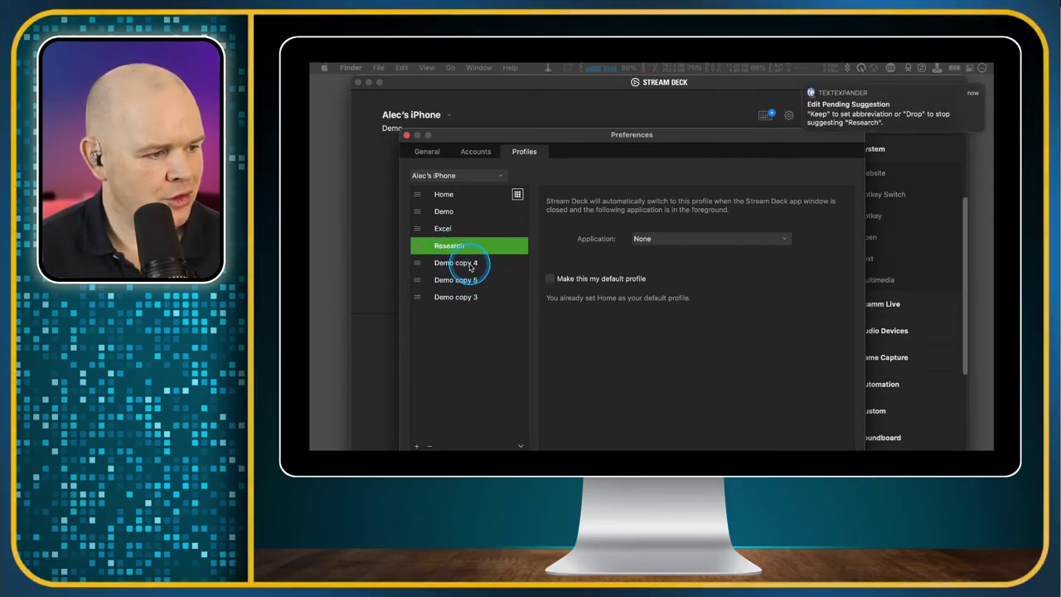
Step: Rename the profile Demo copy 4 as Music Production
double_click(470, 263)
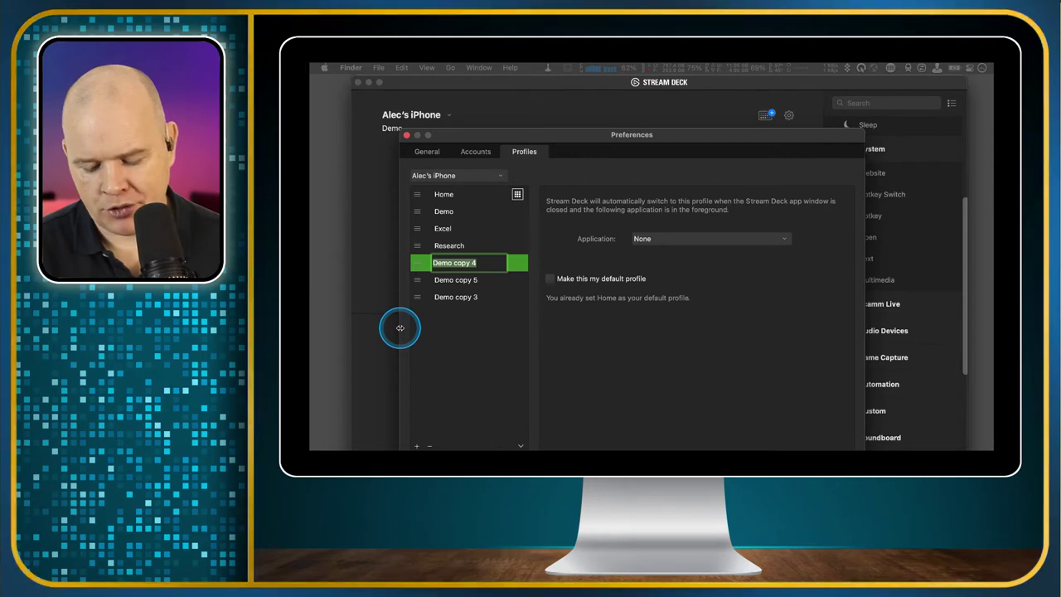
type("Music Production")
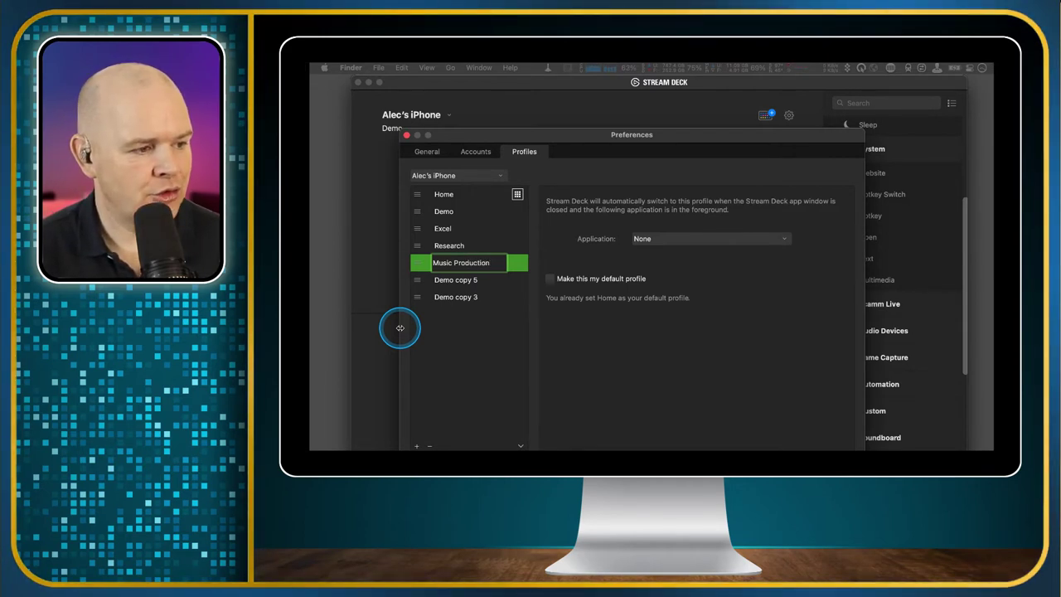
key("Return")
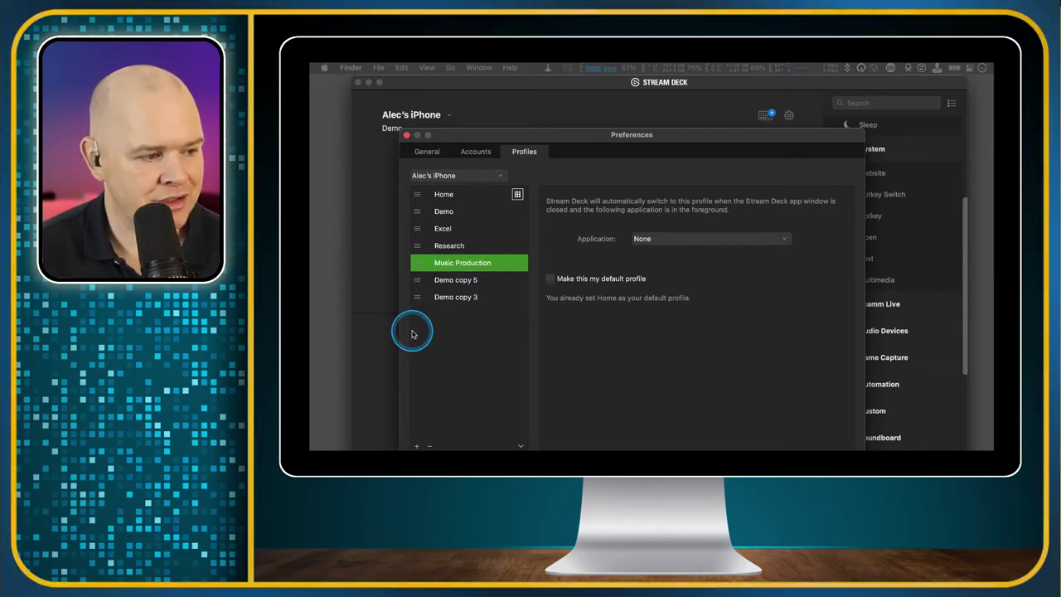
Step: Rename the profile Demo copy 5 as Work
double_click(455, 282)
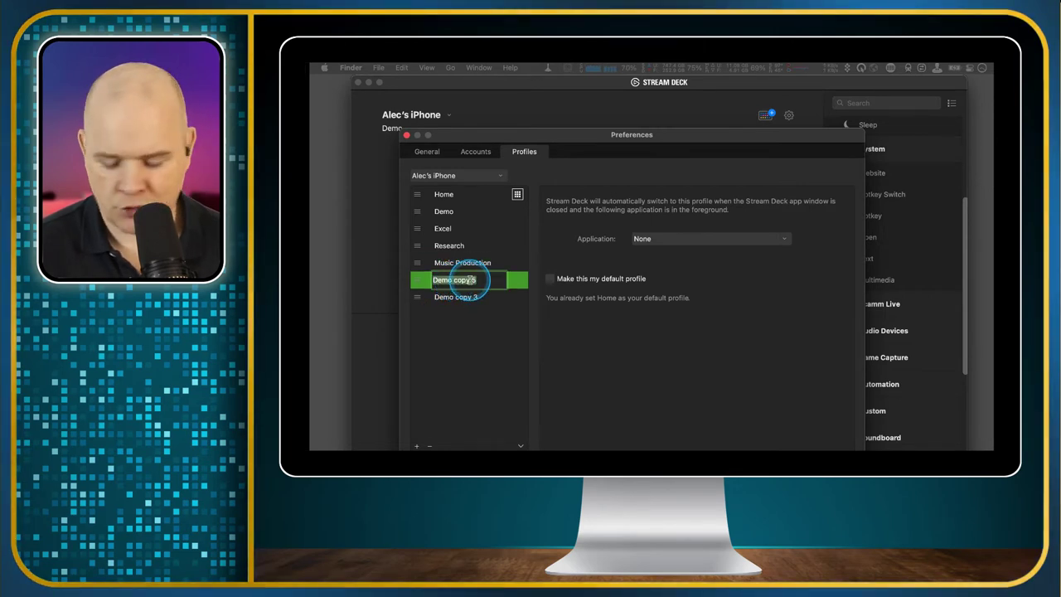
type("Work")
key("Return")
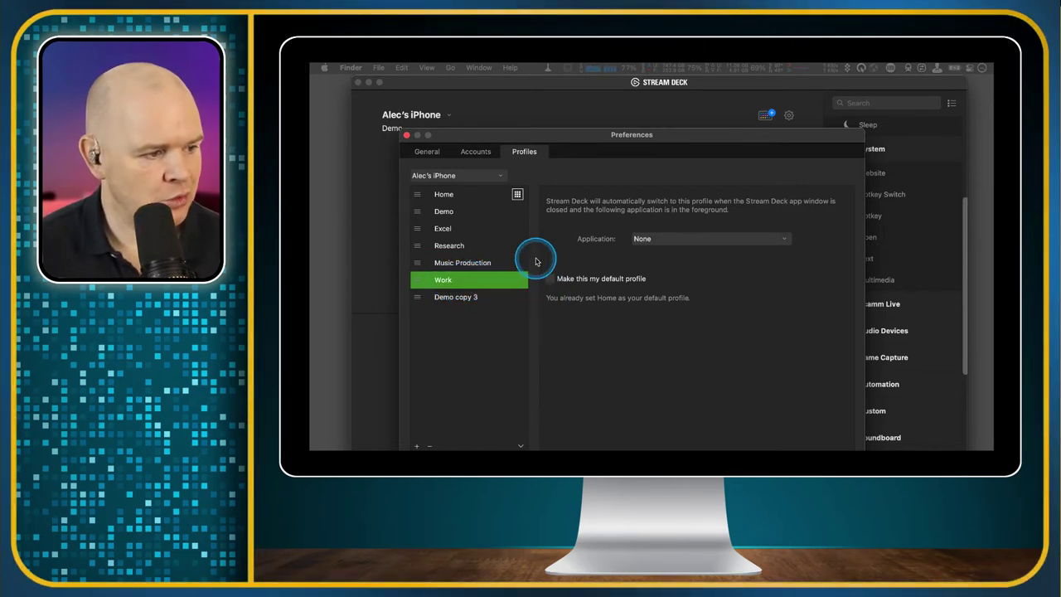
Step: Delete the surplus profile Demo copy 3 and confirm its removal
left_click(489, 295)
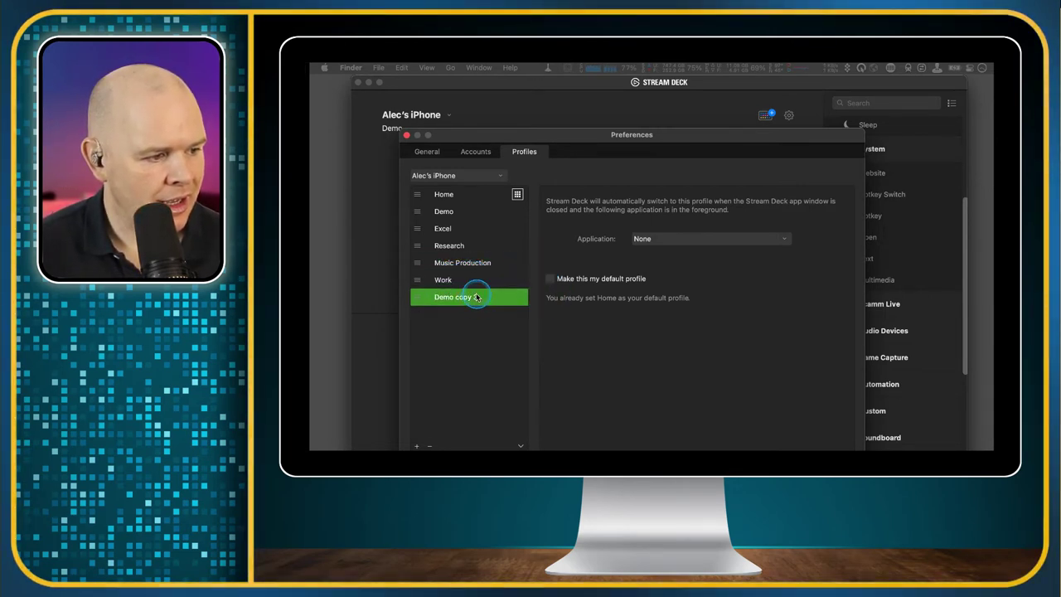
left_click(429, 447)
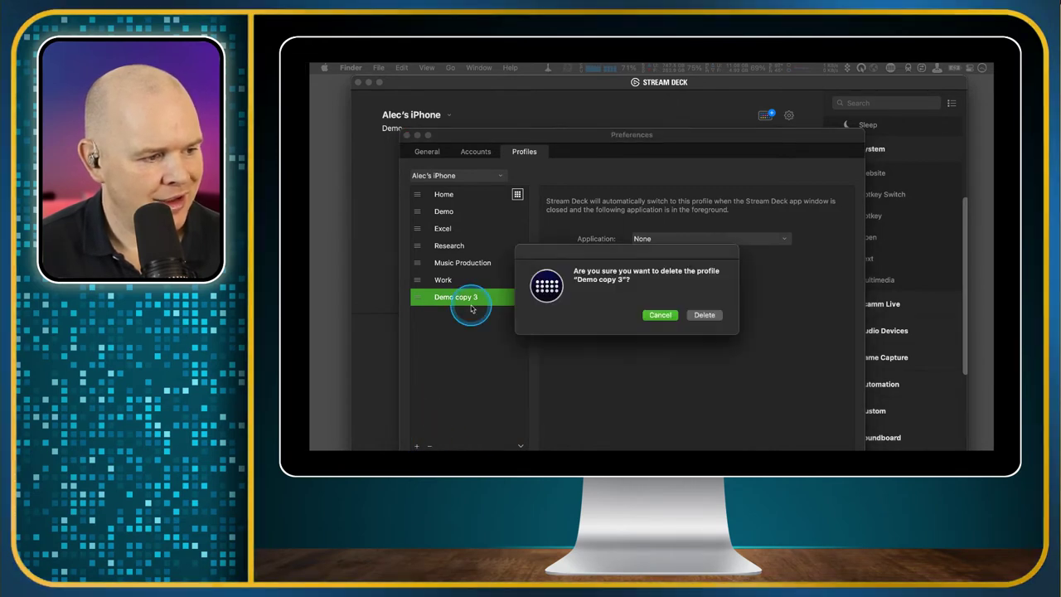
left_click(703, 313)
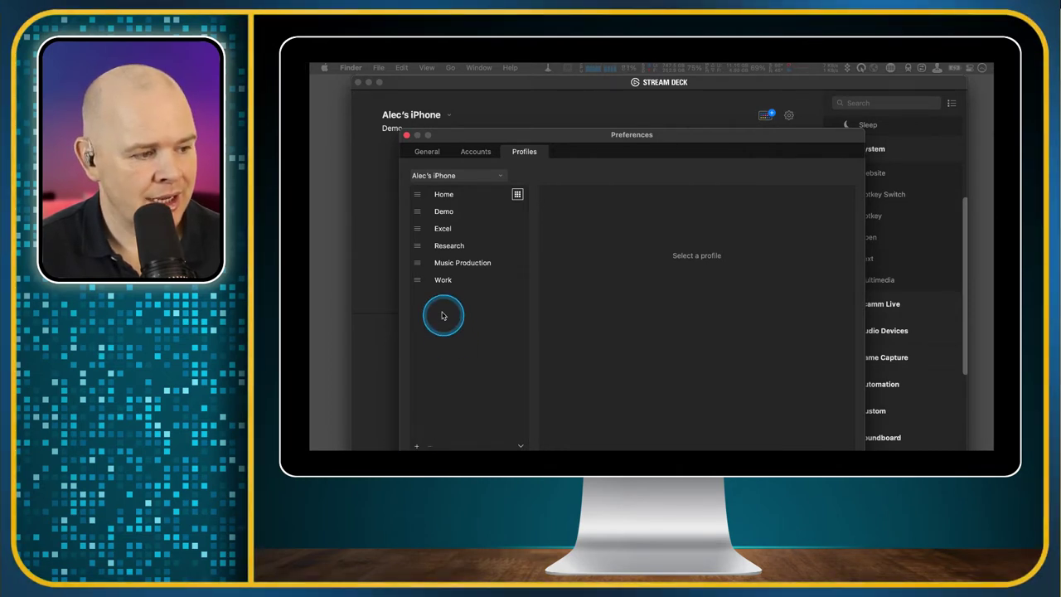
left_click(442, 279)
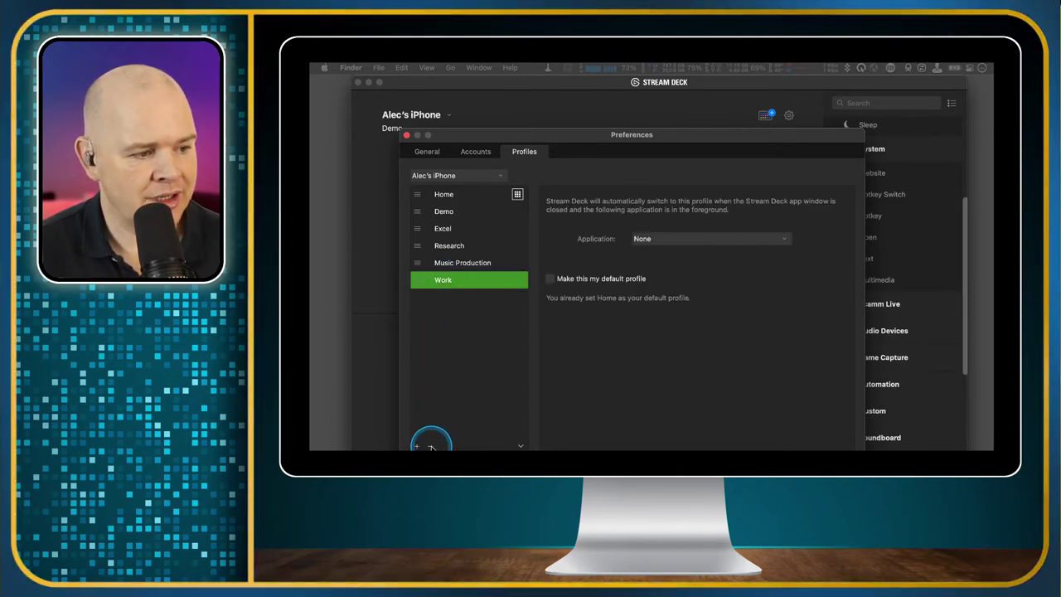
left_click(442, 350)
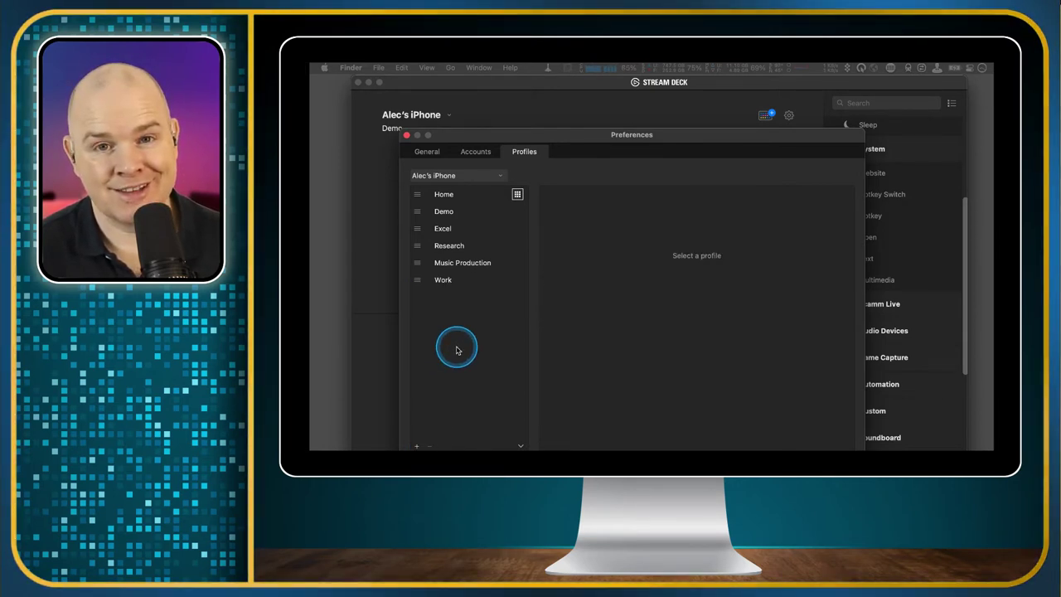
left_click(442, 247)
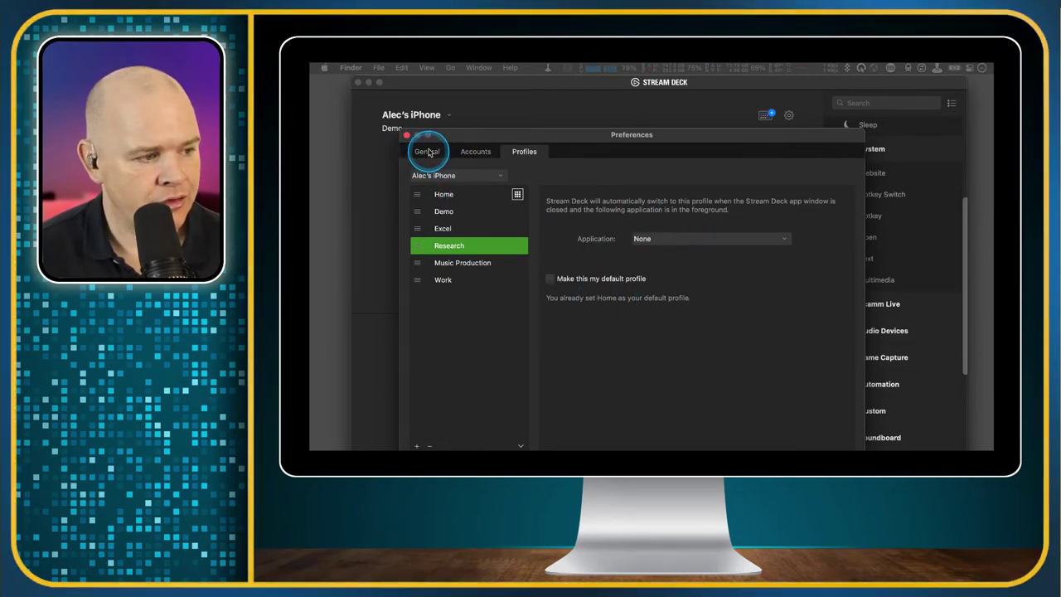
Step: Close the preferences and switch the key layout from the Demo profile to the Home profile
left_click(406, 135)
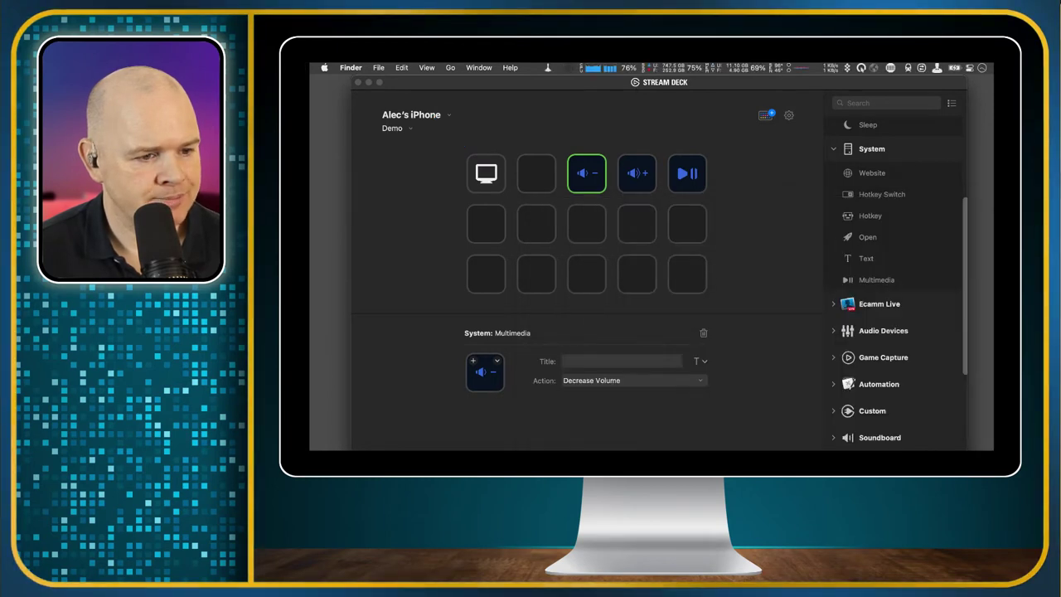
left_click(409, 130)
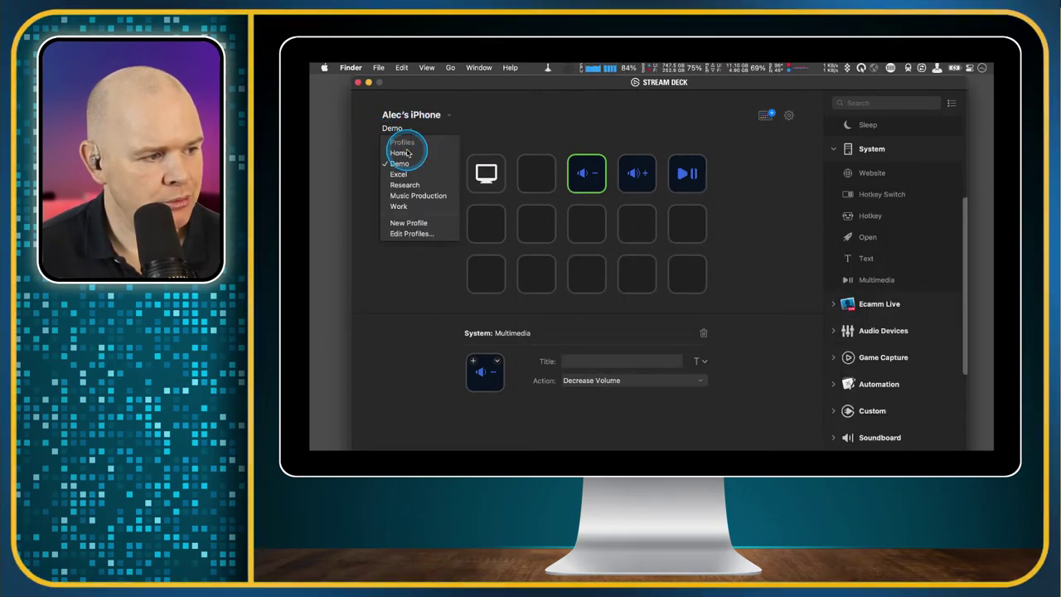
left_click(401, 153)
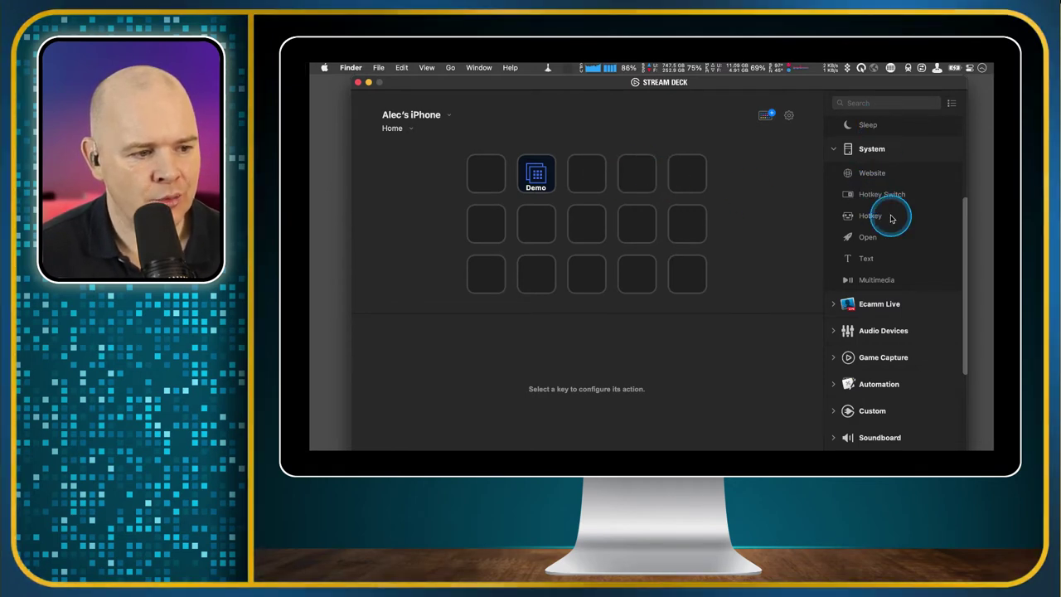
Step: Place a Switch Profile action on each of the three empty keys following the Demo key in the first row
scroll(891, 213, "up", 1)
scroll(896, 217, "up", 4)
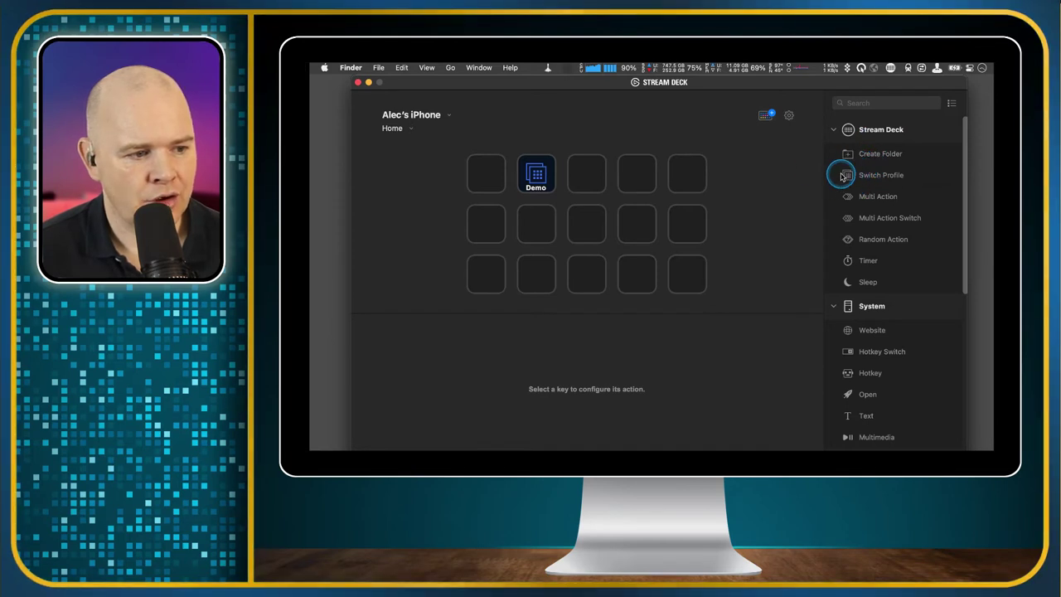
left_click_drag(842, 174, 587, 174)
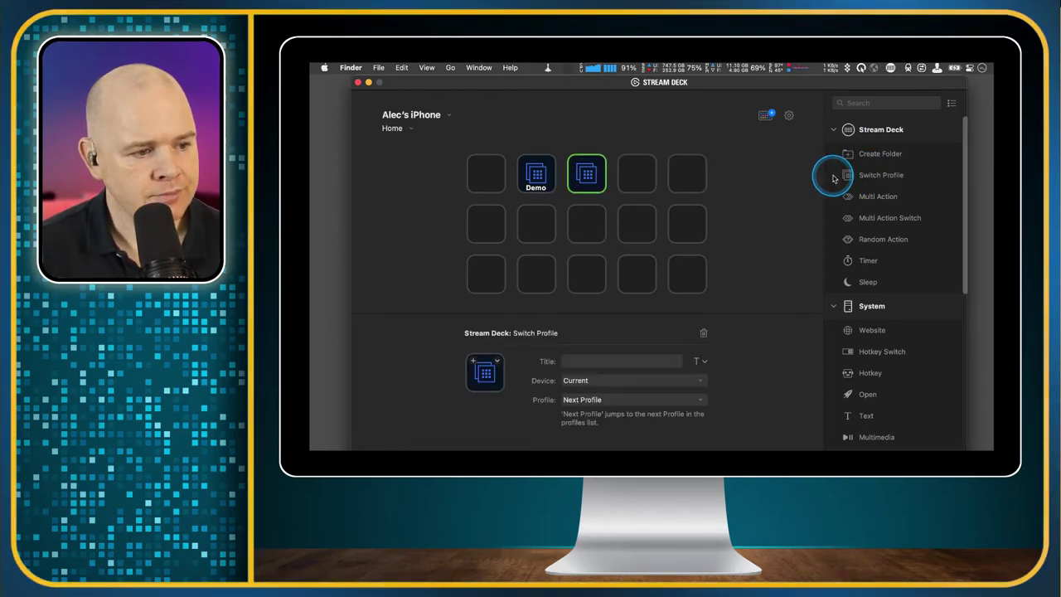
left_click_drag(847, 177, 637, 172)
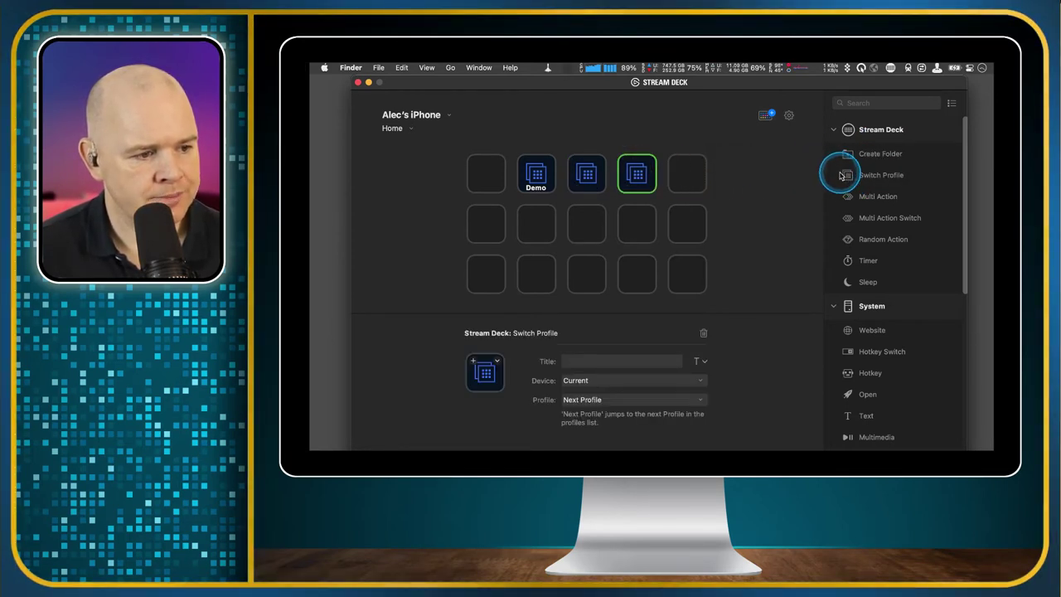
left_click_drag(842, 174, 687, 172)
Step: Title the first new Switch Profile key Excel and make it switch to the Excel profile
left_click(587, 174)
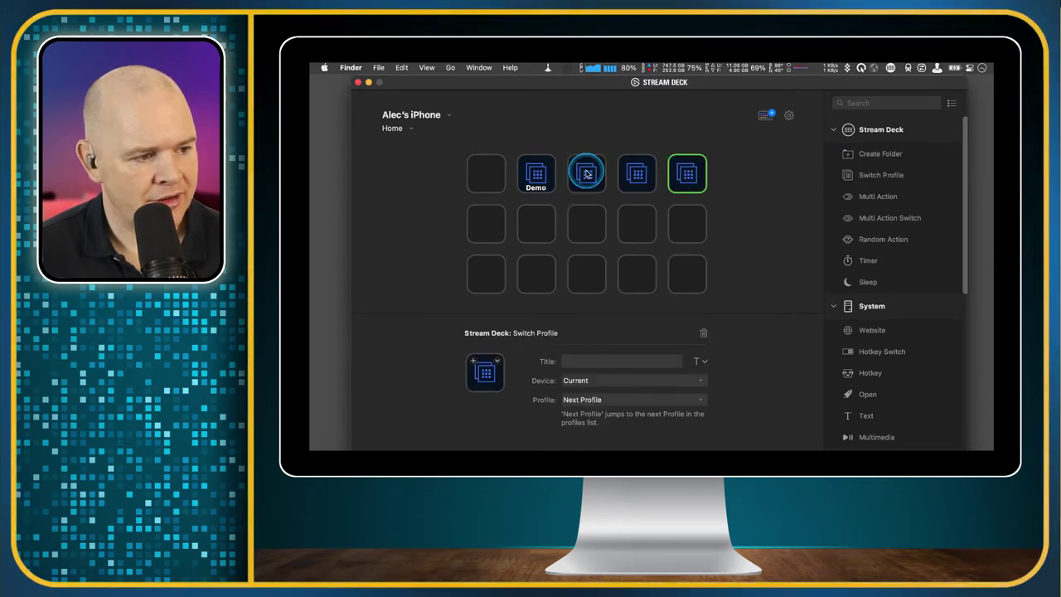
left_click(587, 357)
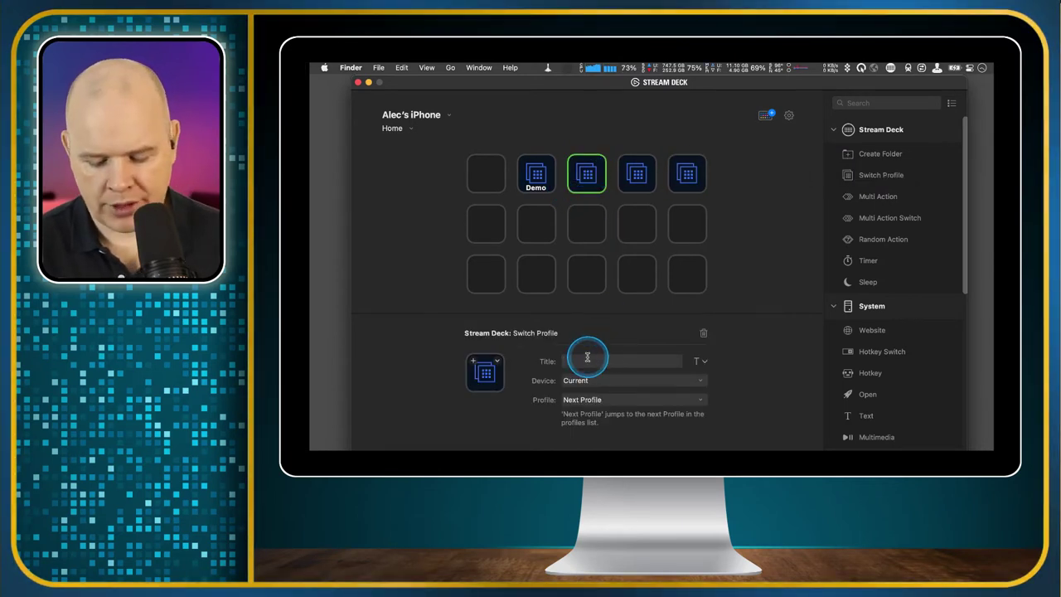
left_click(593, 401)
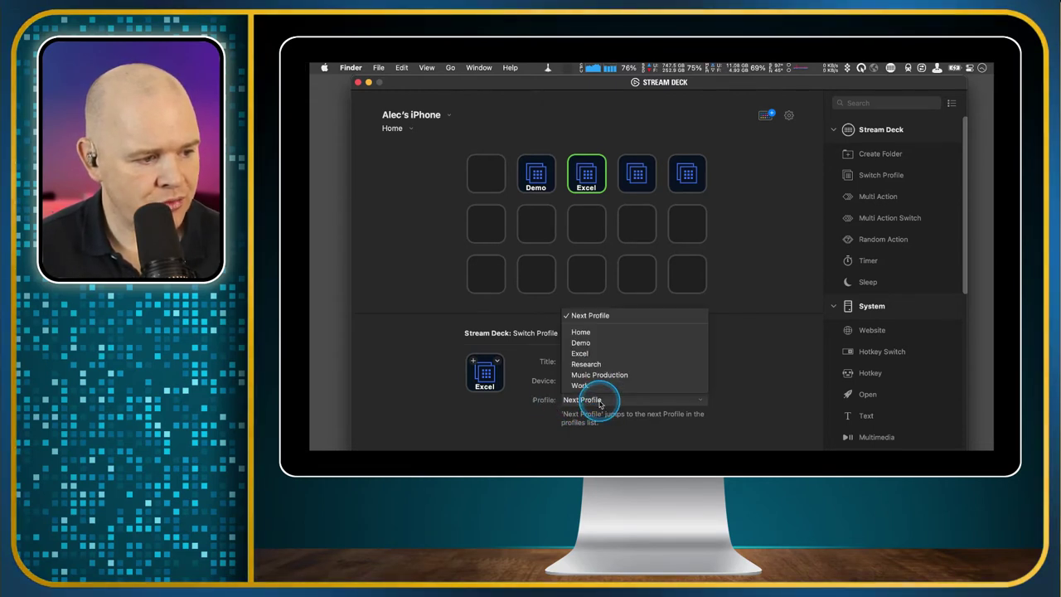
left_click(610, 358)
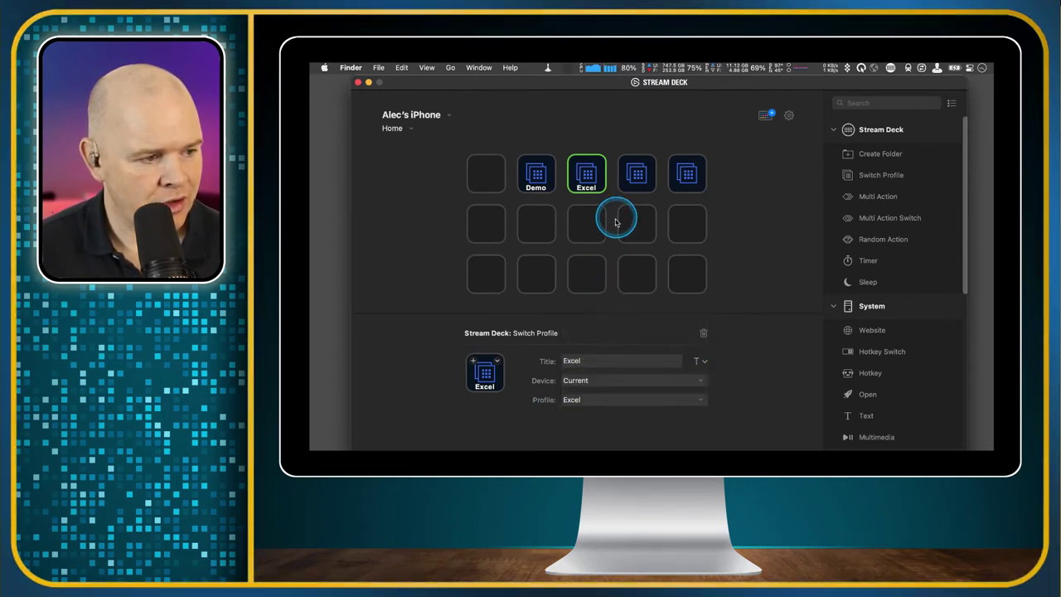
Step: Make the Switch Profile key after Excel switch to the Research profile and title it Research
left_click(635, 174)
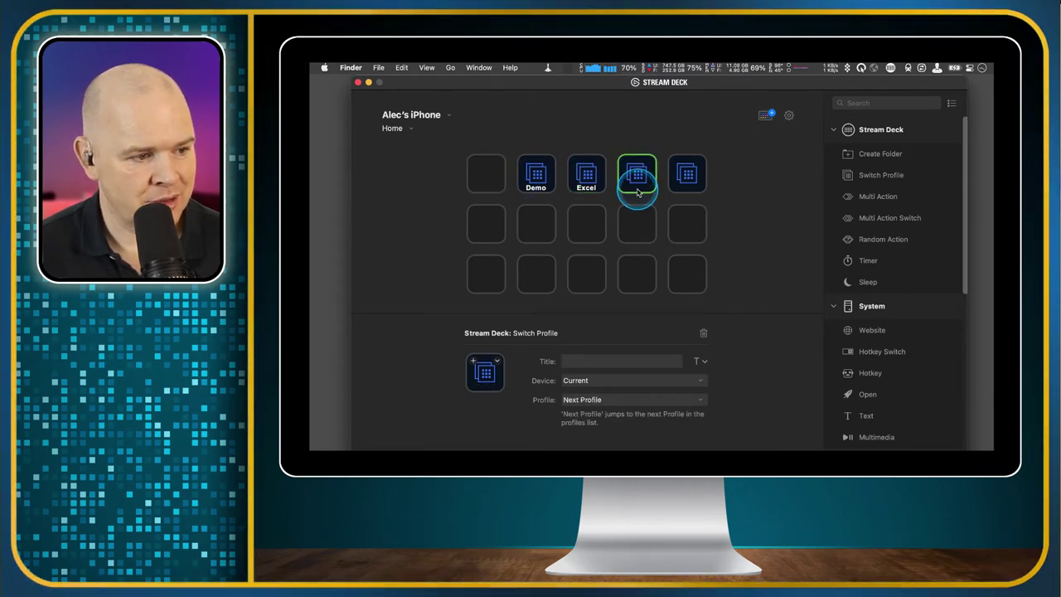
left_click(647, 403)
left_click(615, 364)
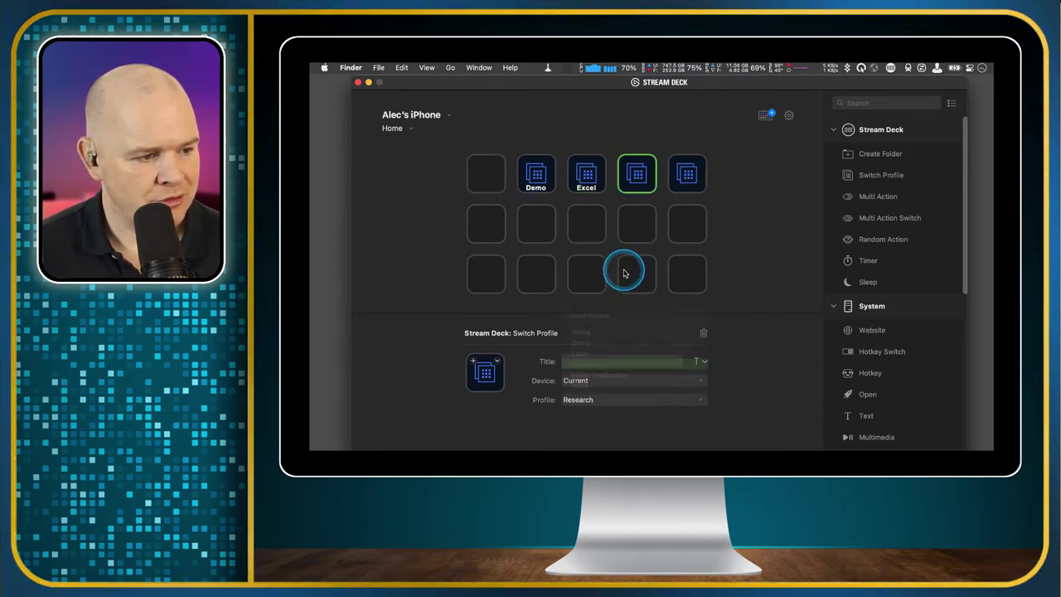
left_click(587, 362)
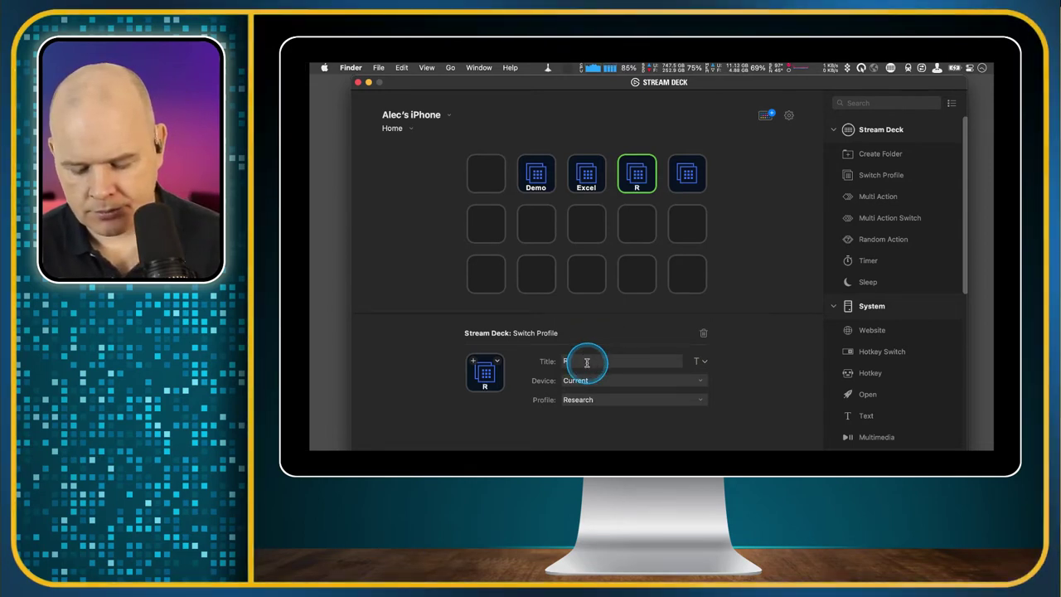
left_click(636, 378)
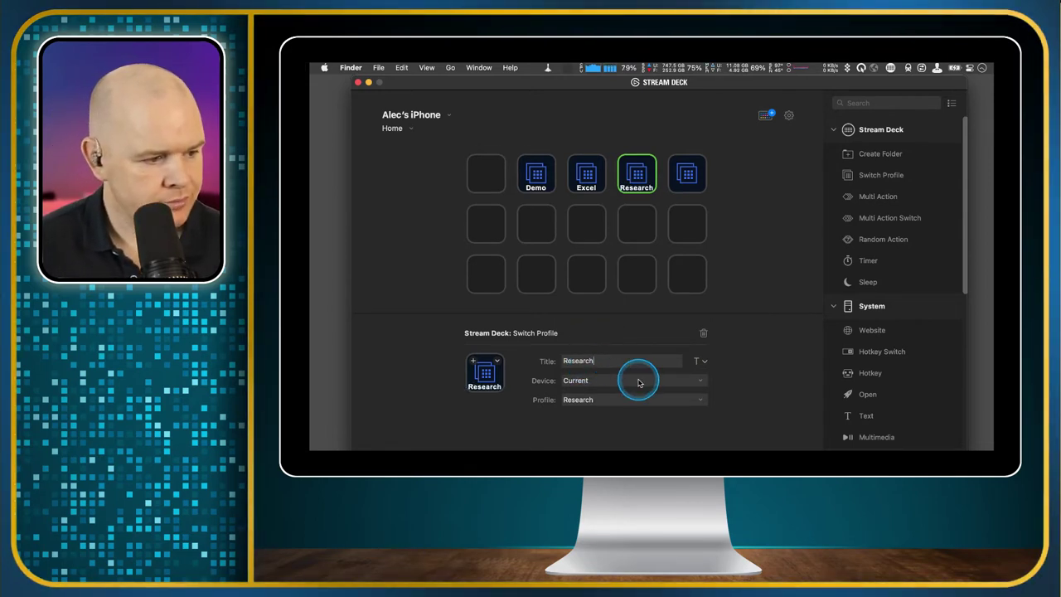
left_click(652, 349)
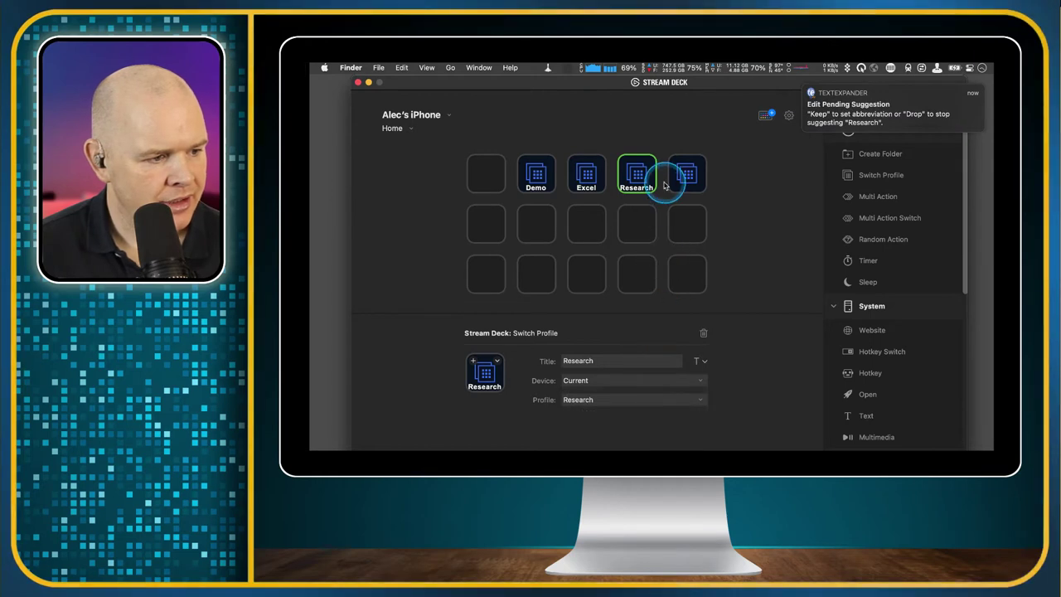
Step: Make the last Switch Profile key in the first row switch to the Music Production profile and title it Music
left_click(688, 172)
left_click(696, 400)
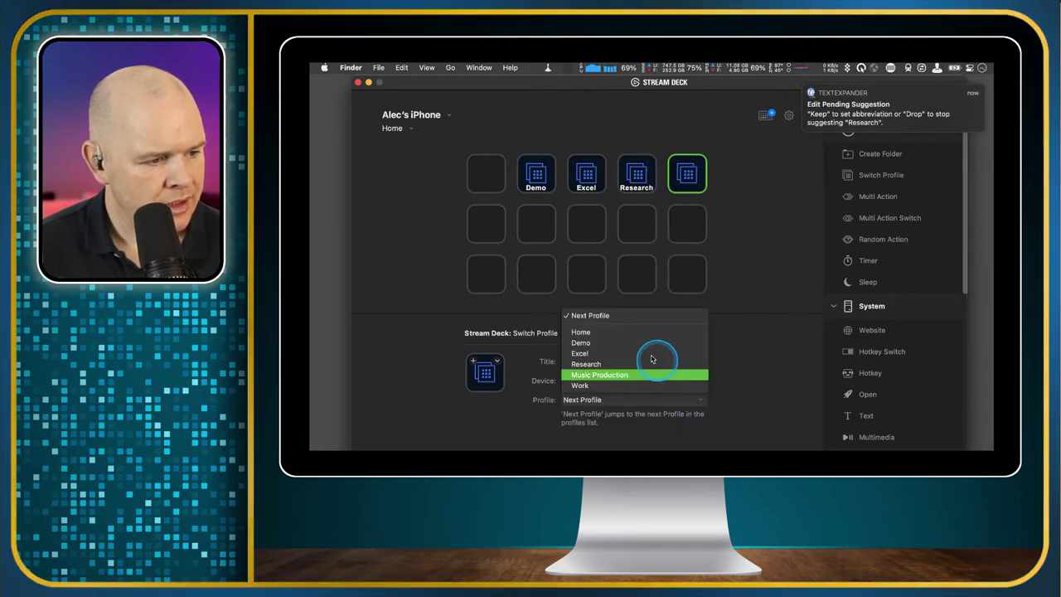
left_click(628, 375)
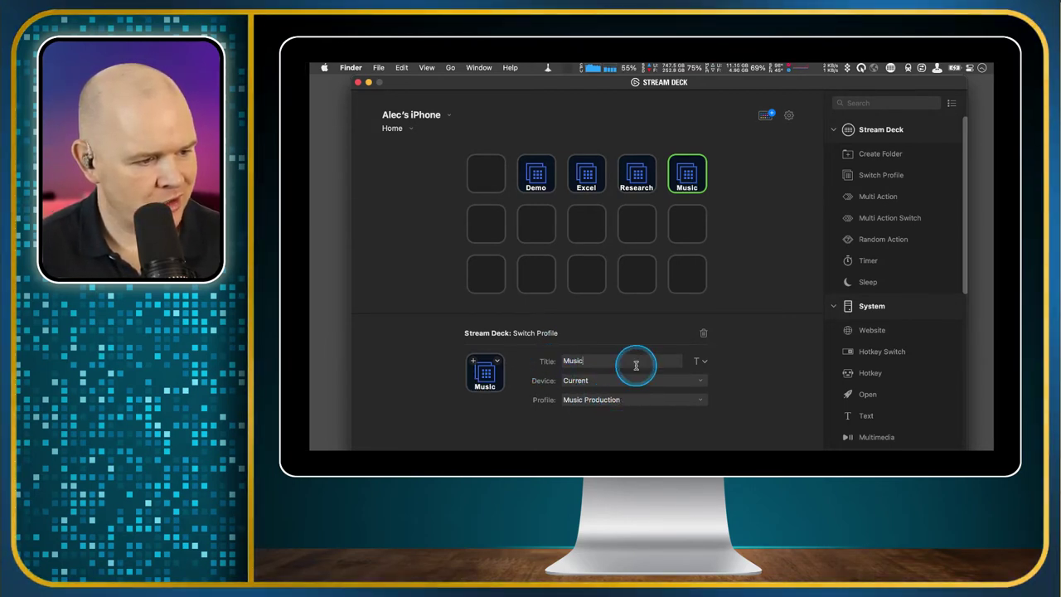
Step: Change the Demo key to switch to the Work profile and retitle it Work on a single line
left_click(537, 172)
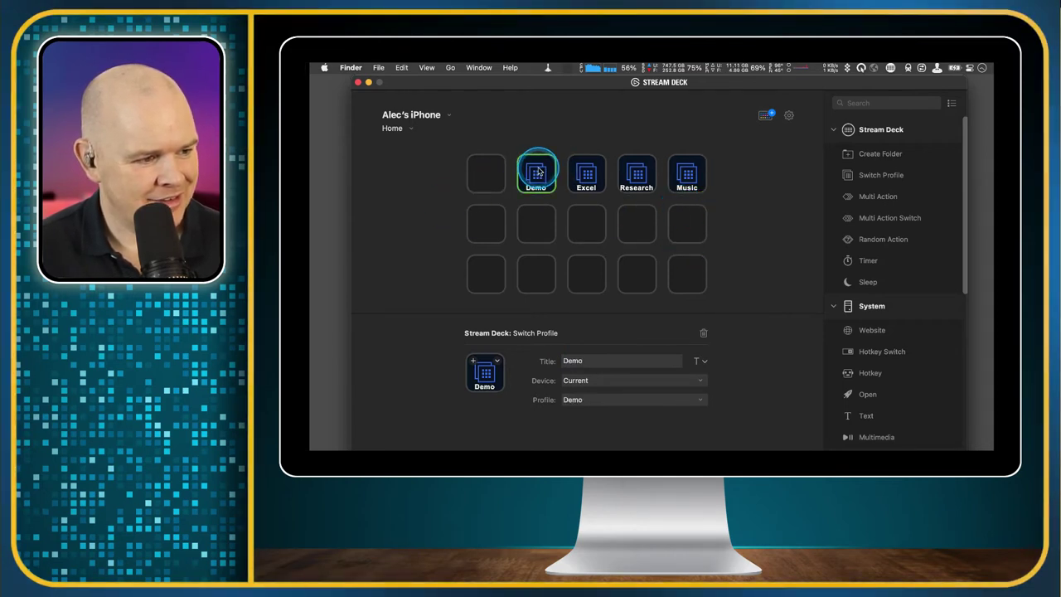
left_click(593, 399)
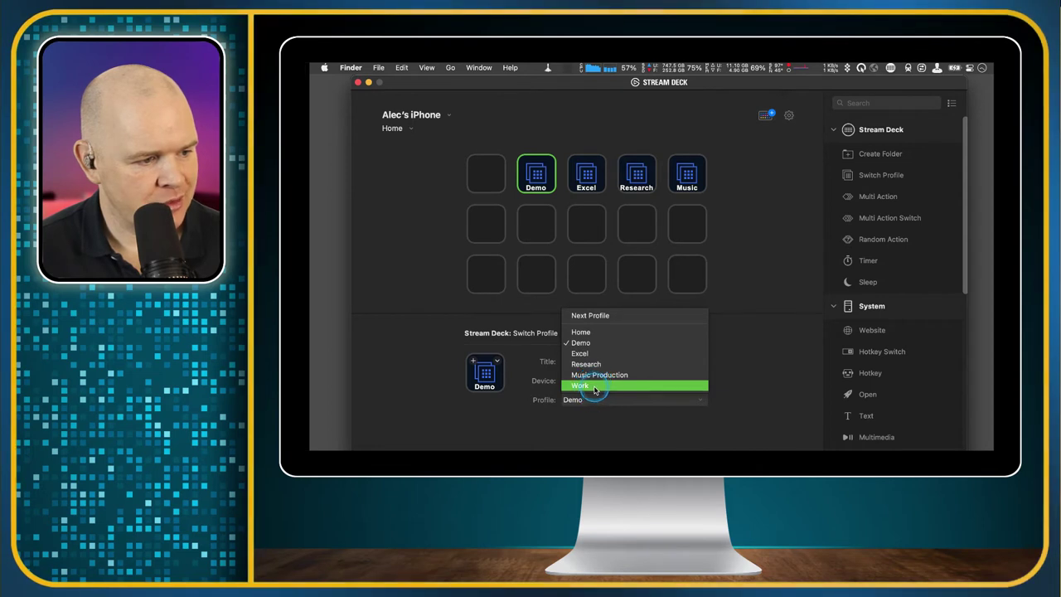
left_click(594, 386)
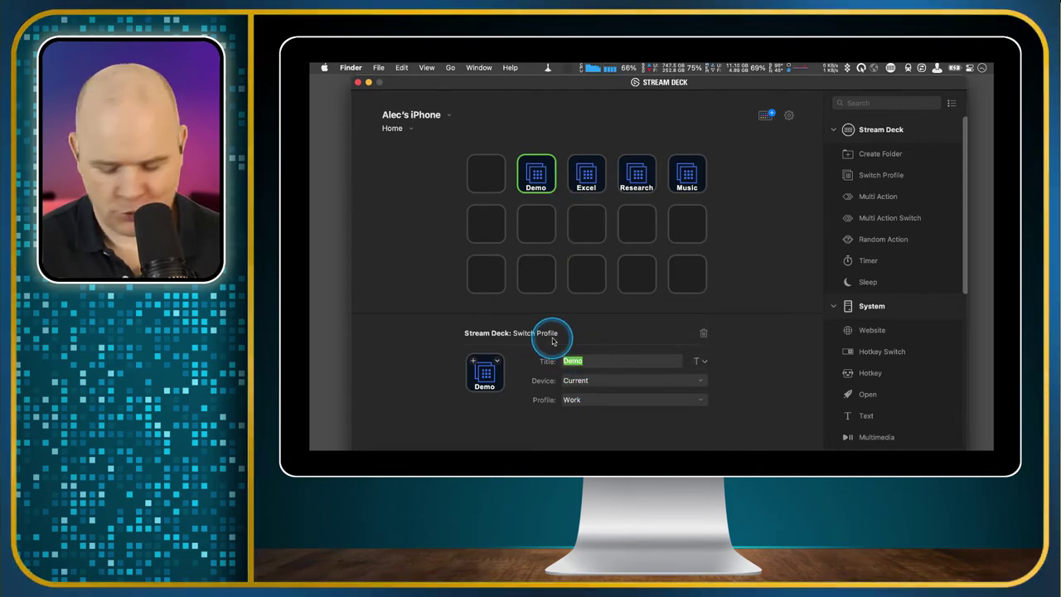
type("Work")
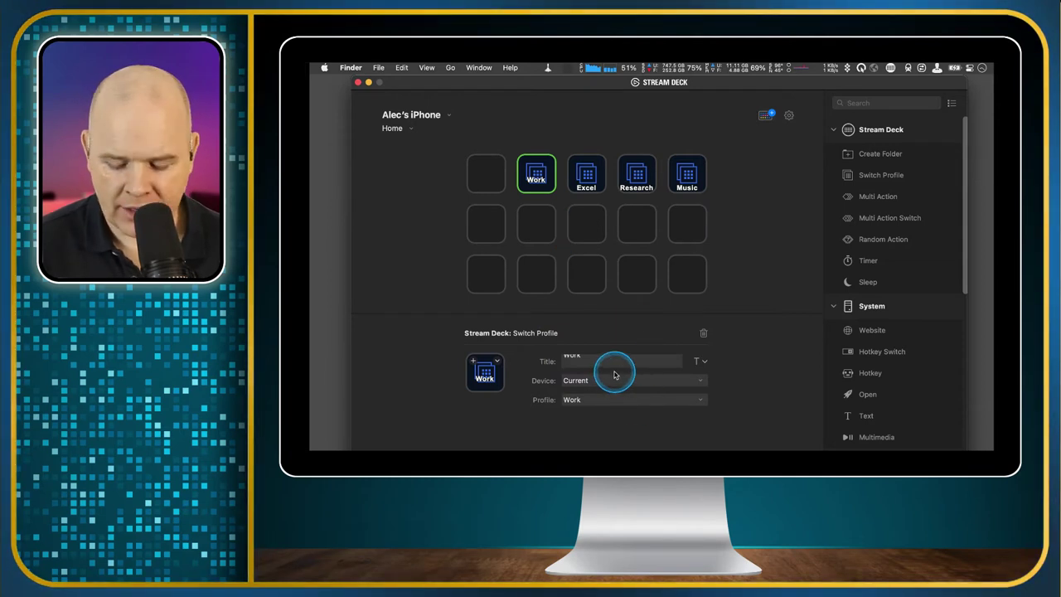
key("BackSpace")
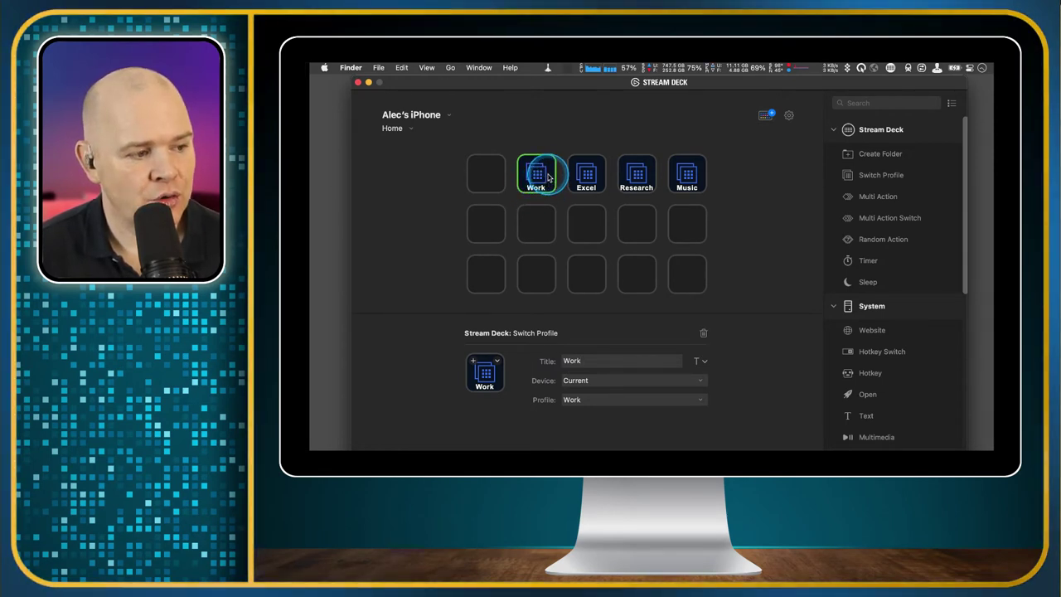
Step: View the icon options for the Work key and dismiss them without choosing one
left_click(496, 363)
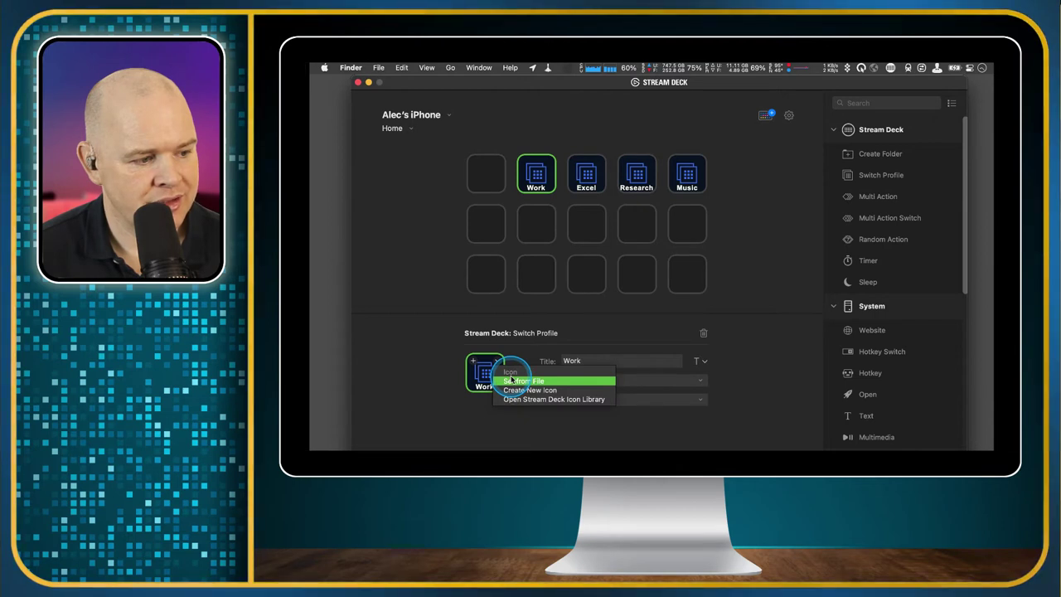
left_click(500, 318)
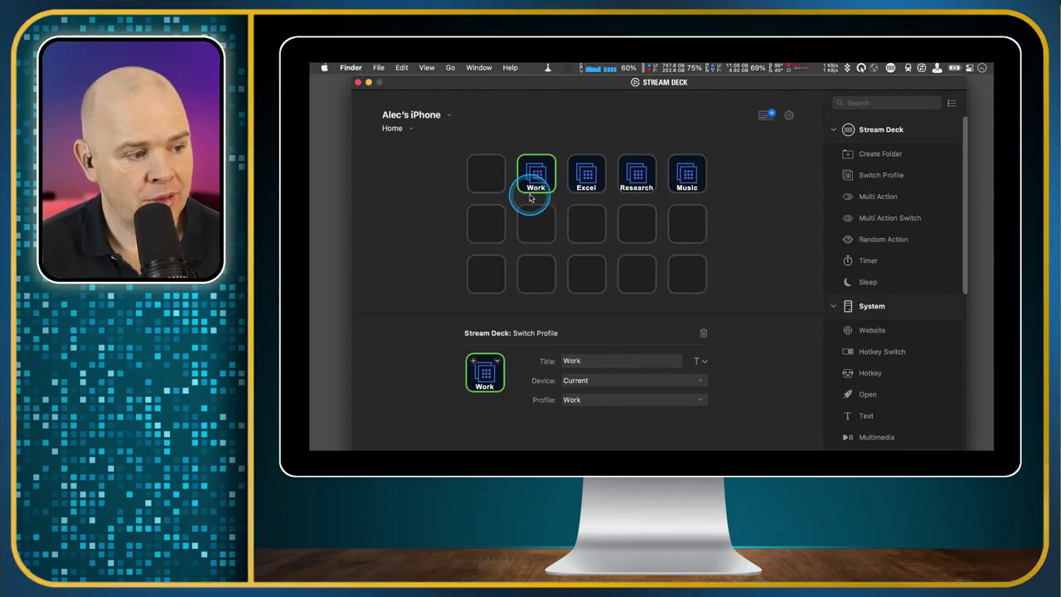
Step: Try hiding the Work key's title and aligning it at the key's top, restoring it shown at the bottom
left_click(547, 363)
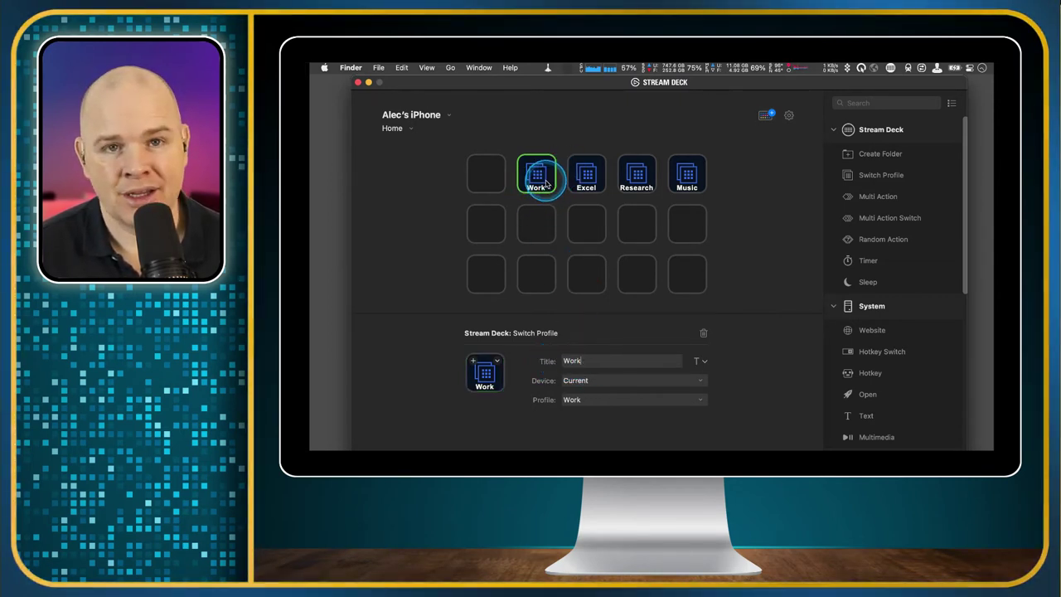
left_click(699, 363)
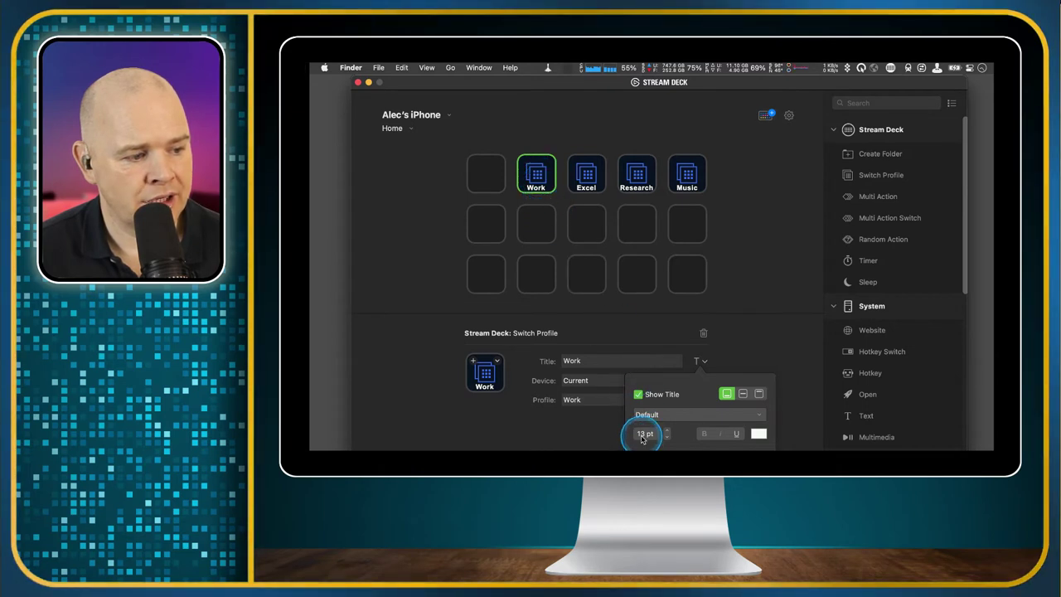
left_click(638, 394)
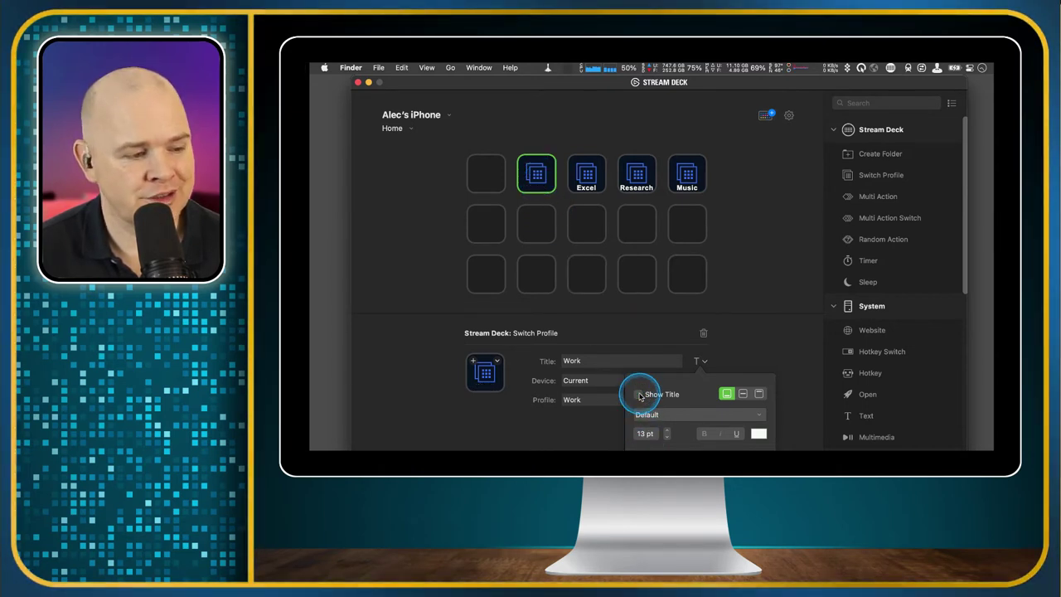
left_click(744, 394)
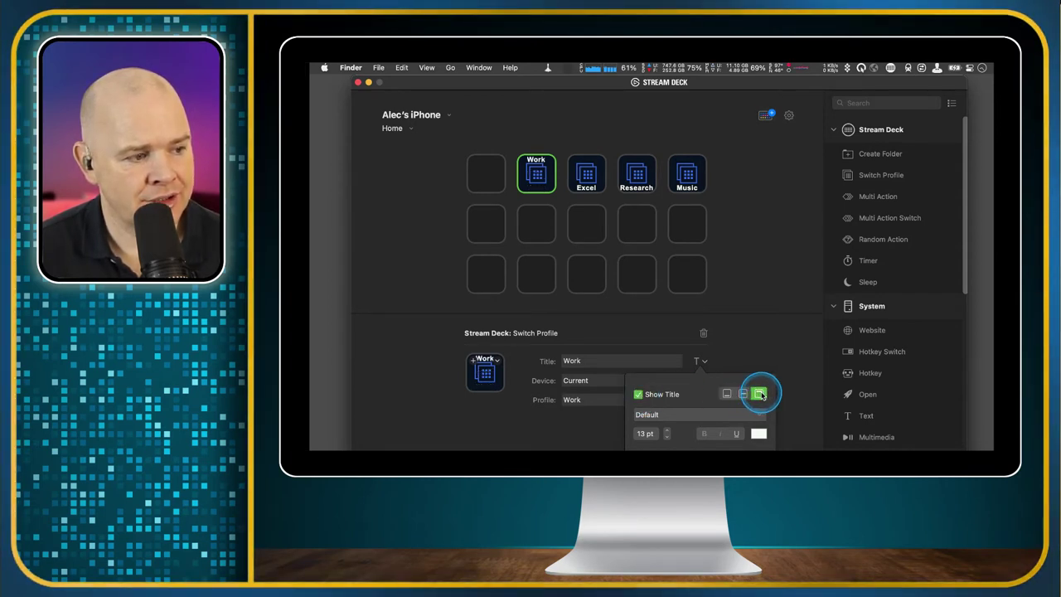
left_click(727, 394)
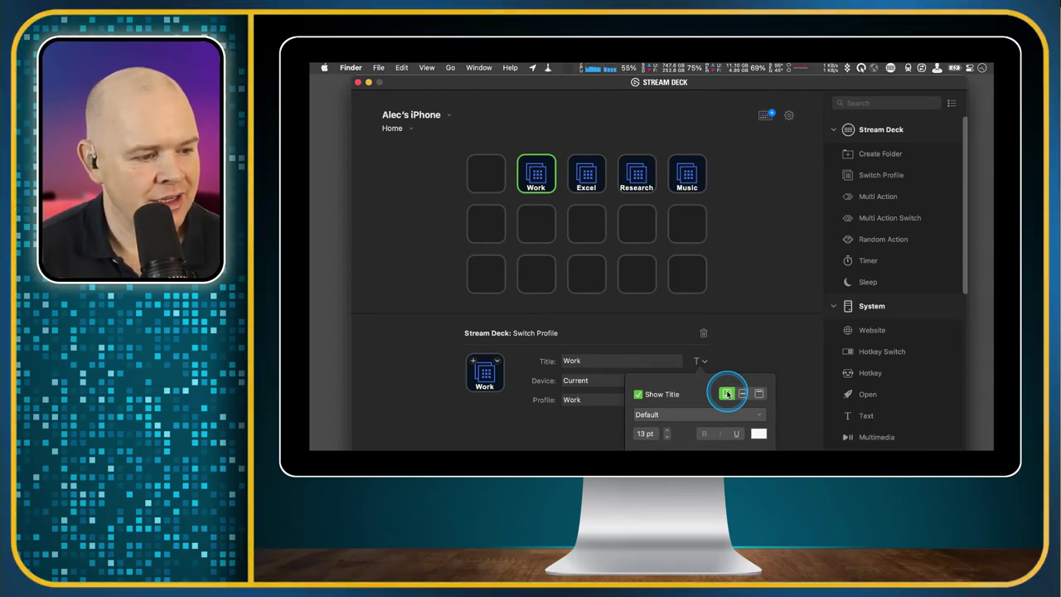
left_click(638, 396)
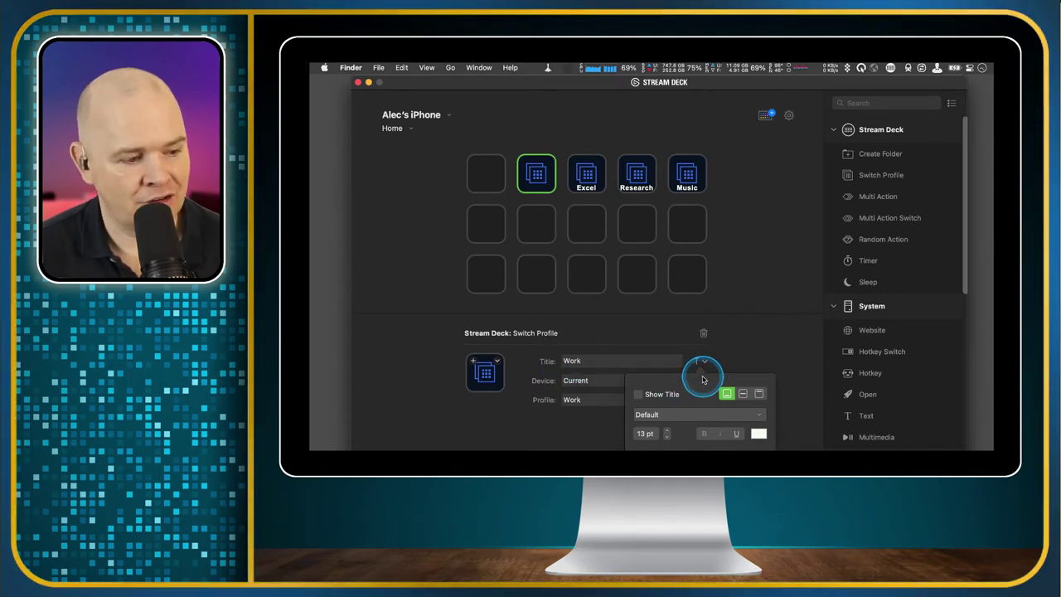
left_click(639, 394)
Step: View the title font choices for the Work key and close the title settings without changing the font
left_click(667, 415)
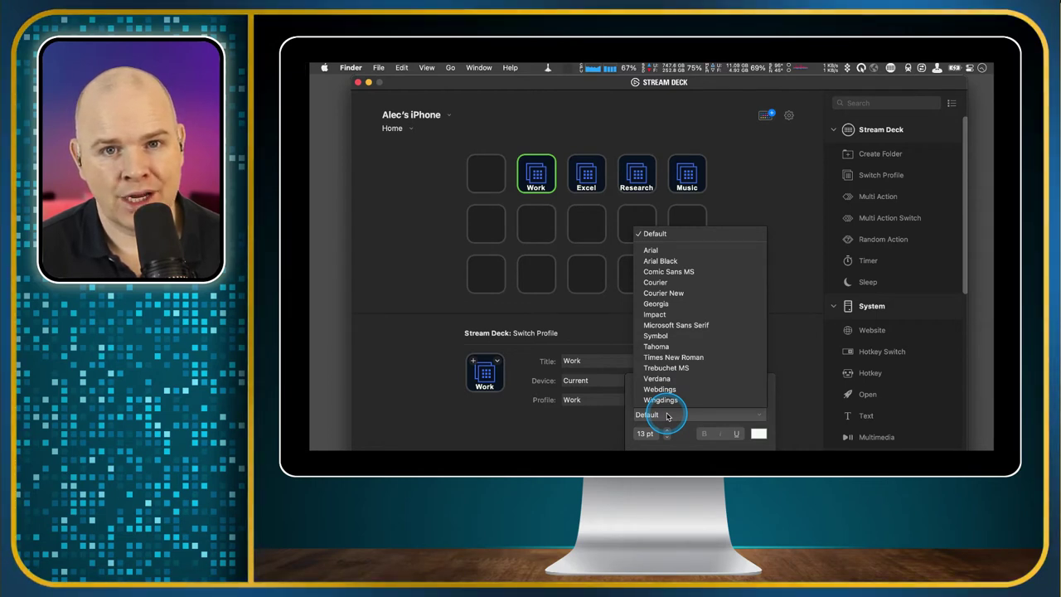
mouse_move(667, 416)
left_mouse_down()
mouse_move(672, 261)
mouse_move(683, 408)
mouse_move(673, 424)
left_mouse_up()
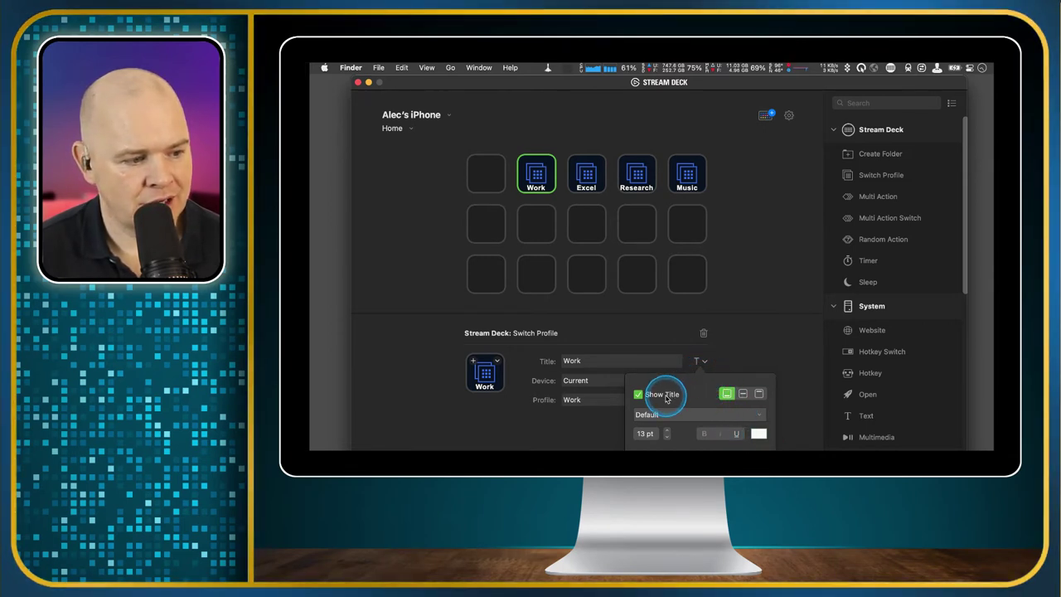
left_click(637, 395)
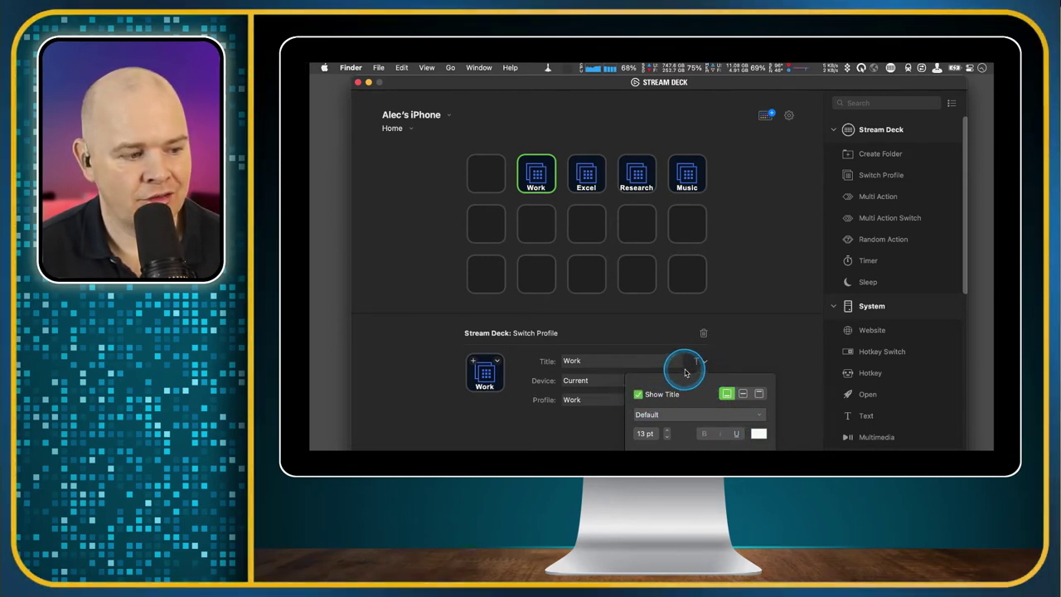
left_click(701, 361)
left_click(536, 179)
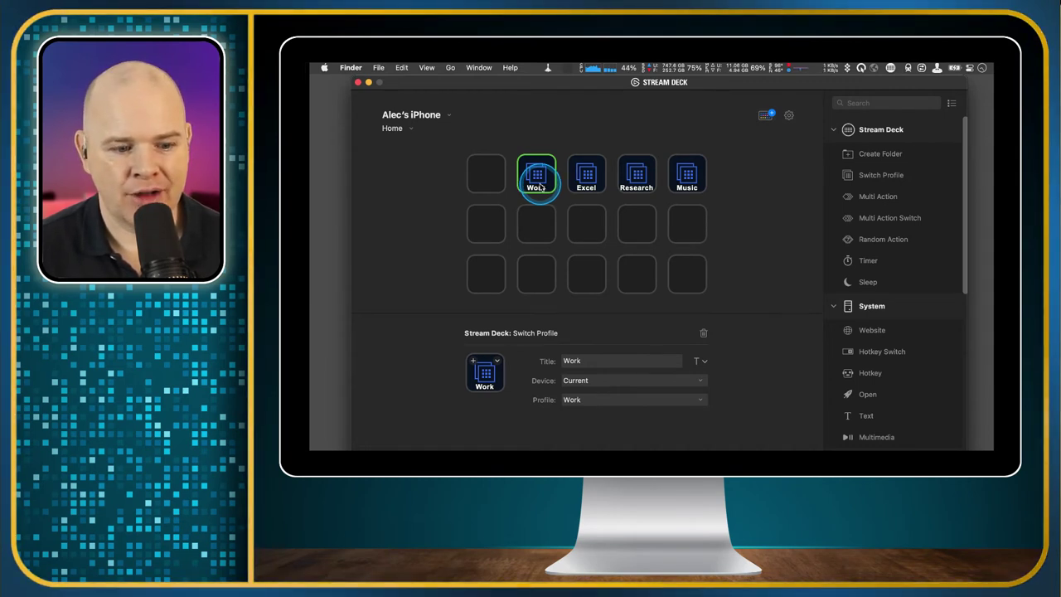
Step: View the Stream Deck XL's Home profile and return to the iPhone device
left_click(447, 116)
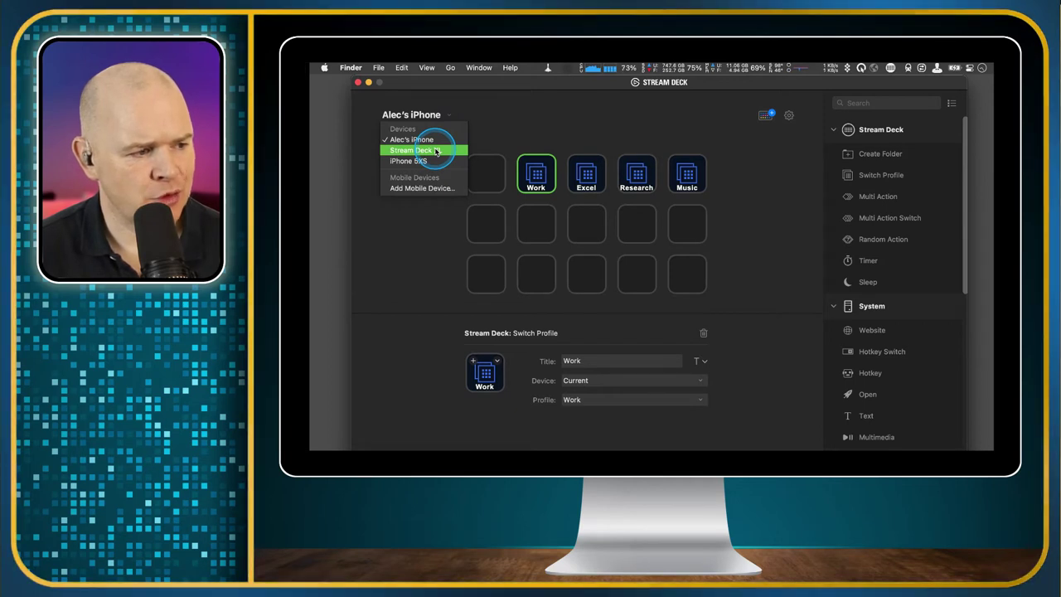
left_click(439, 151)
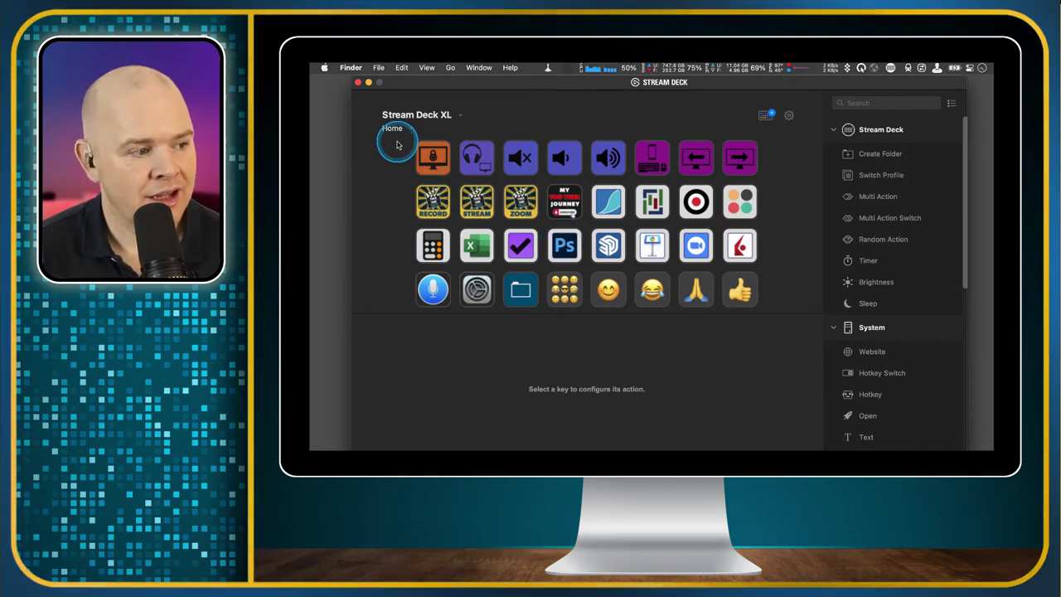
left_click(458, 118)
left_click(416, 142)
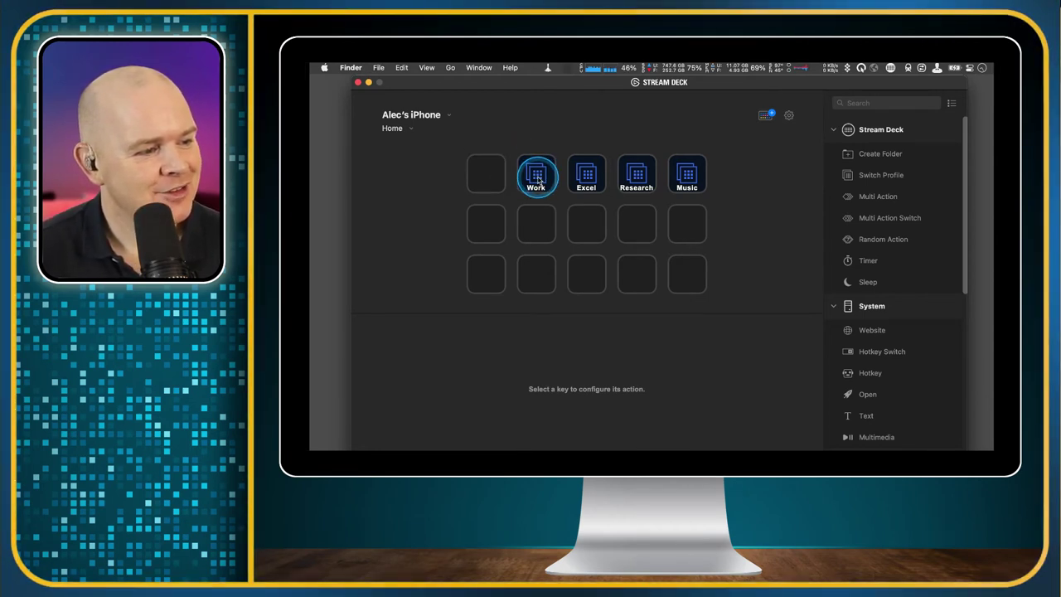
Step: Switch the iPhone device to the Work profile
left_click(408, 129)
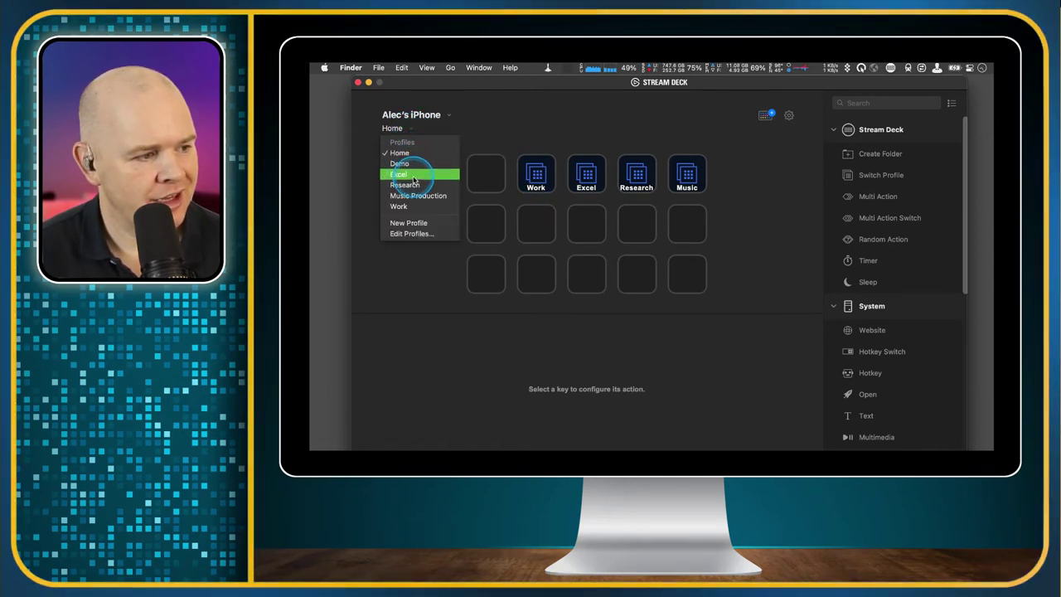
left_click(415, 206)
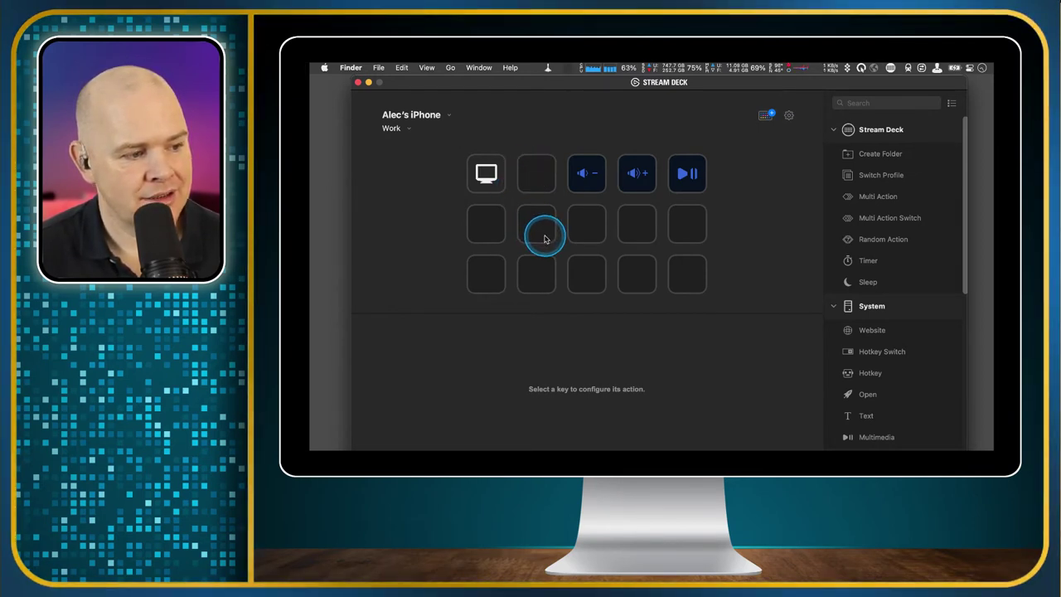
left_click_drag(498, 191, 487, 174)
left_click_drag(688, 160, 719, 181)
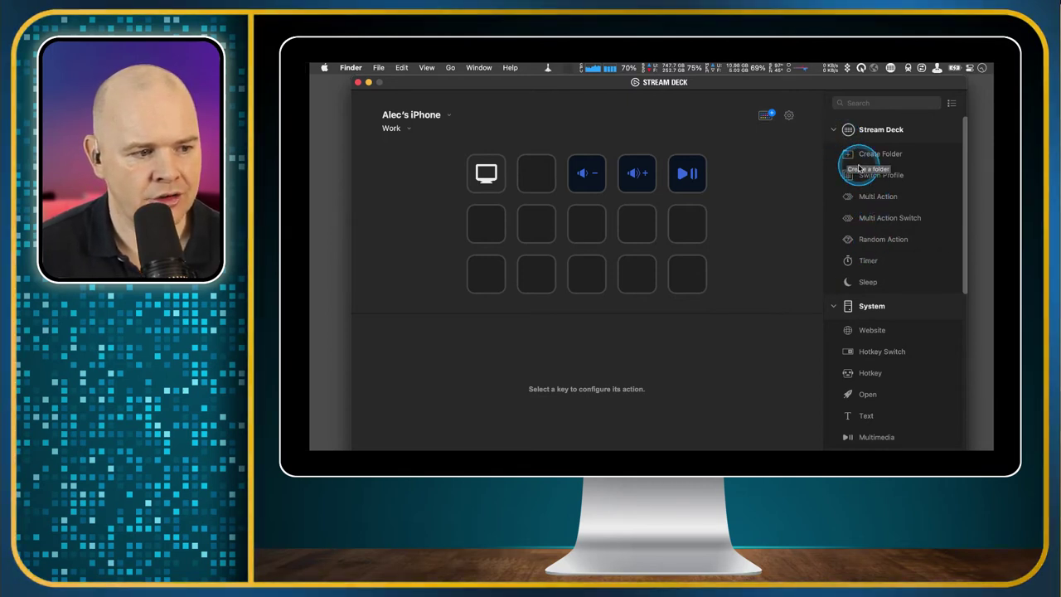
Step: Collapse the Stream Deck and System categories and look through the available action categories
left_click(833, 131)
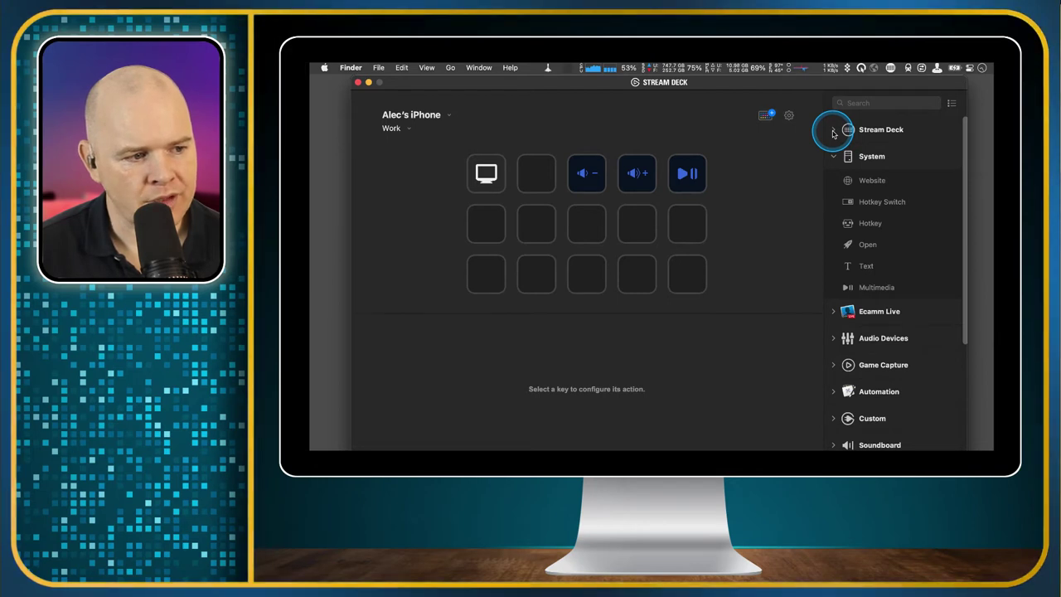
left_click(833, 131)
left_click(833, 130)
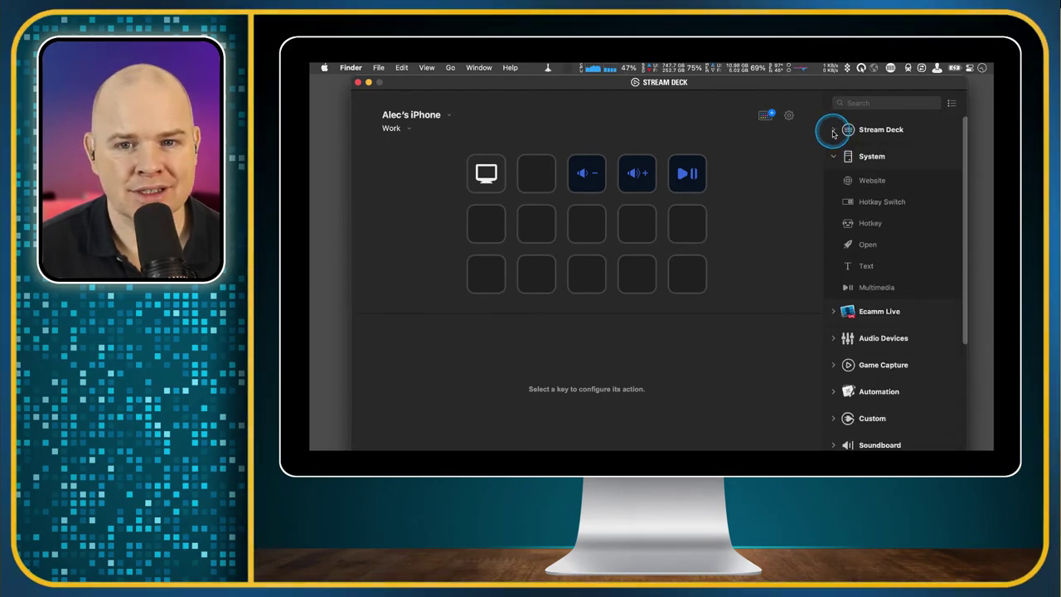
left_click(832, 130)
left_click(833, 130)
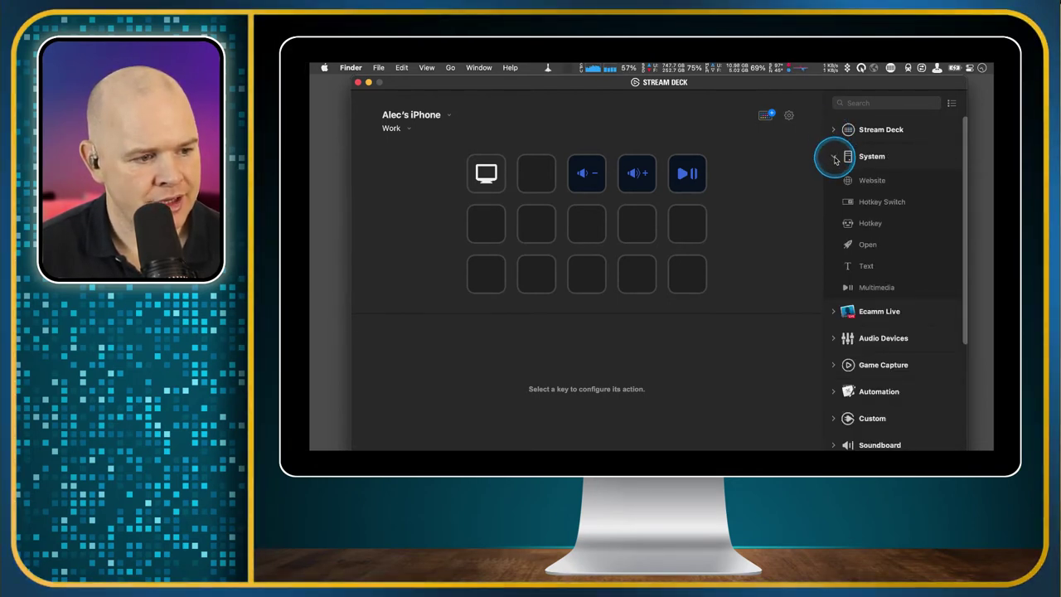
left_click(833, 158)
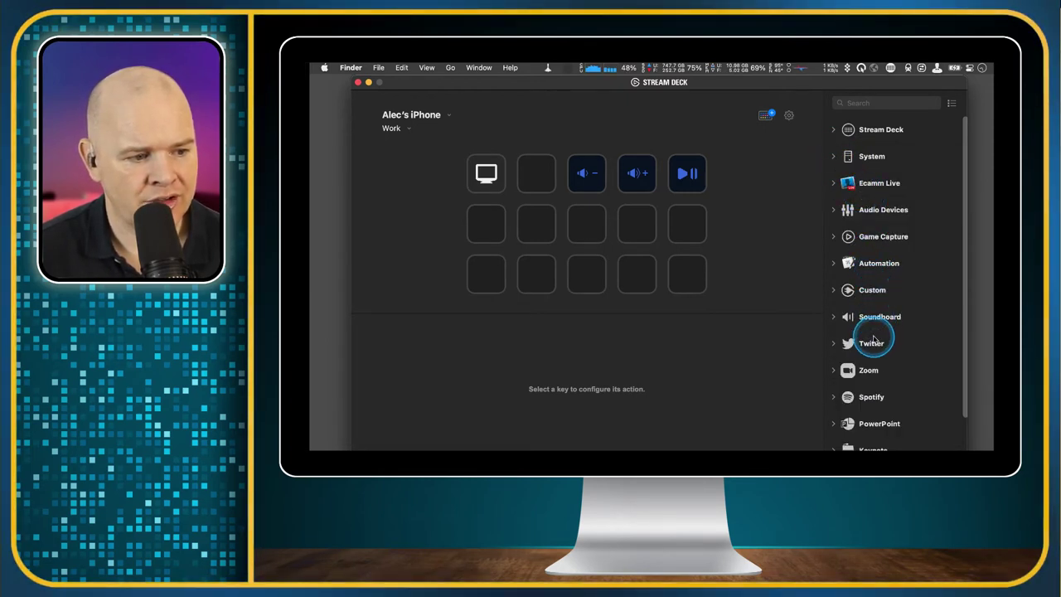
scroll(873, 406, "down", 2)
scroll(873, 410, "up", 2)
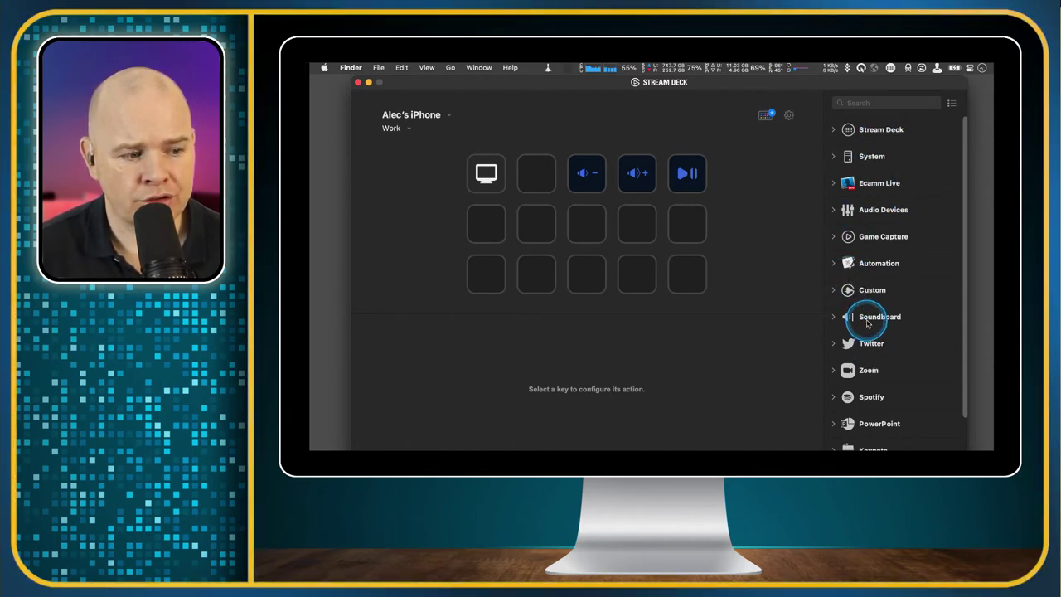
Step: Reorder the action categories so System comes above Stream Deck, review the enabled ones and finish editing the list
left_click(952, 105)
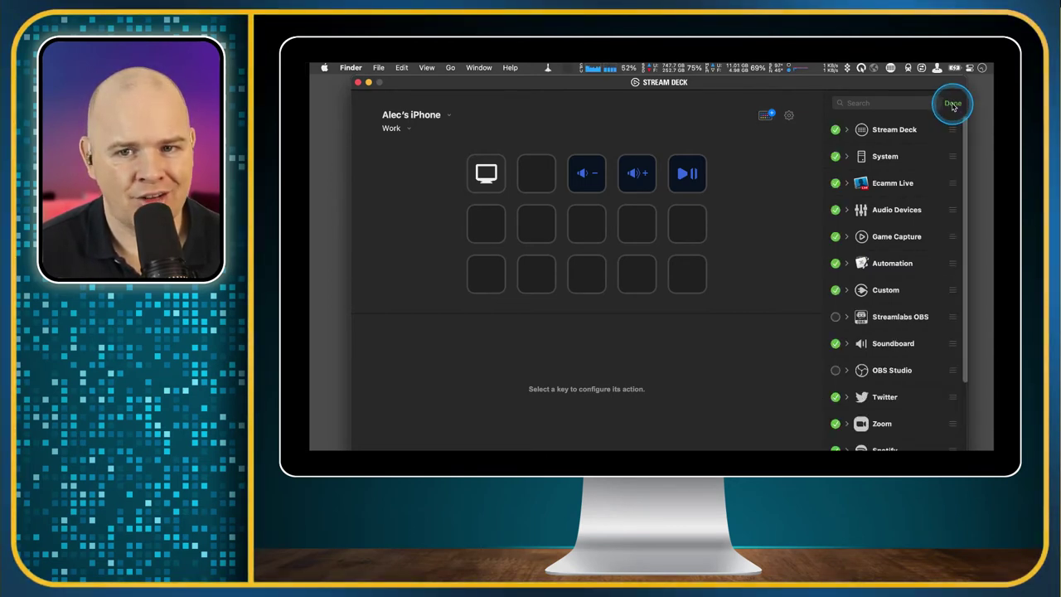
mouse_move(952, 130)
left_mouse_down()
mouse_move(953, 163)
mouse_move(952, 119)
mouse_move(953, 205)
mouse_move(955, 138)
left_mouse_up()
left_click(953, 150)
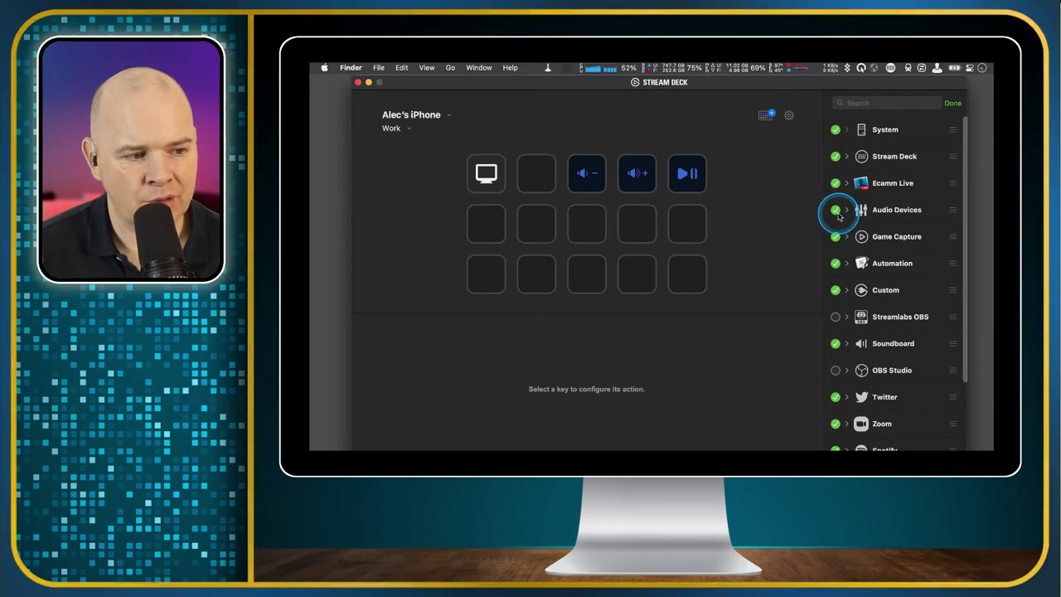
scroll(854, 299, "down", 1)
scroll(855, 300, "down", 3)
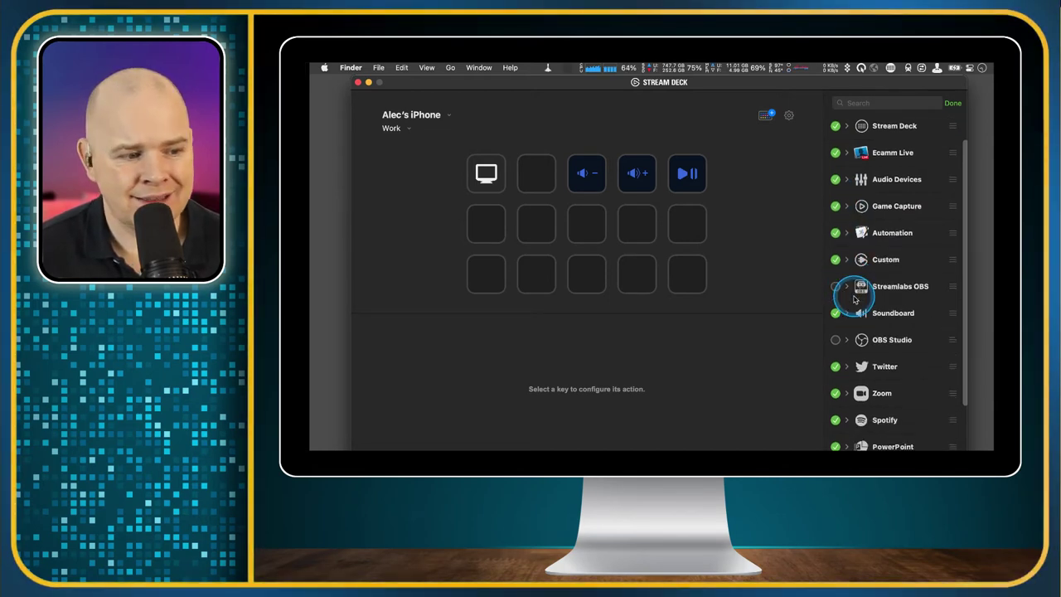
scroll(854, 298, "down", 1)
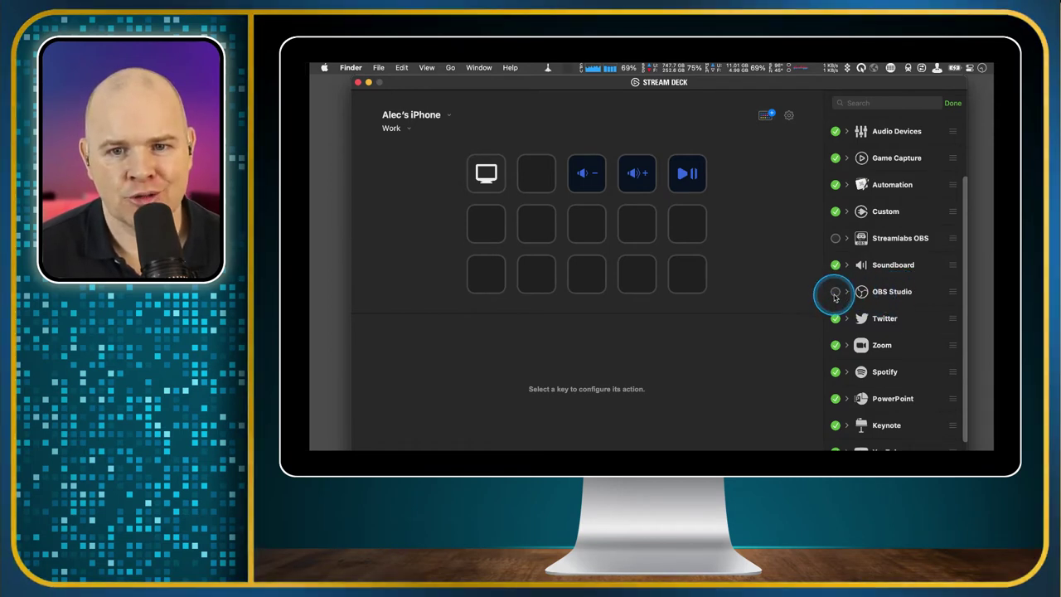
scroll(838, 331, "down", 1)
scroll(839, 331, "up", 4)
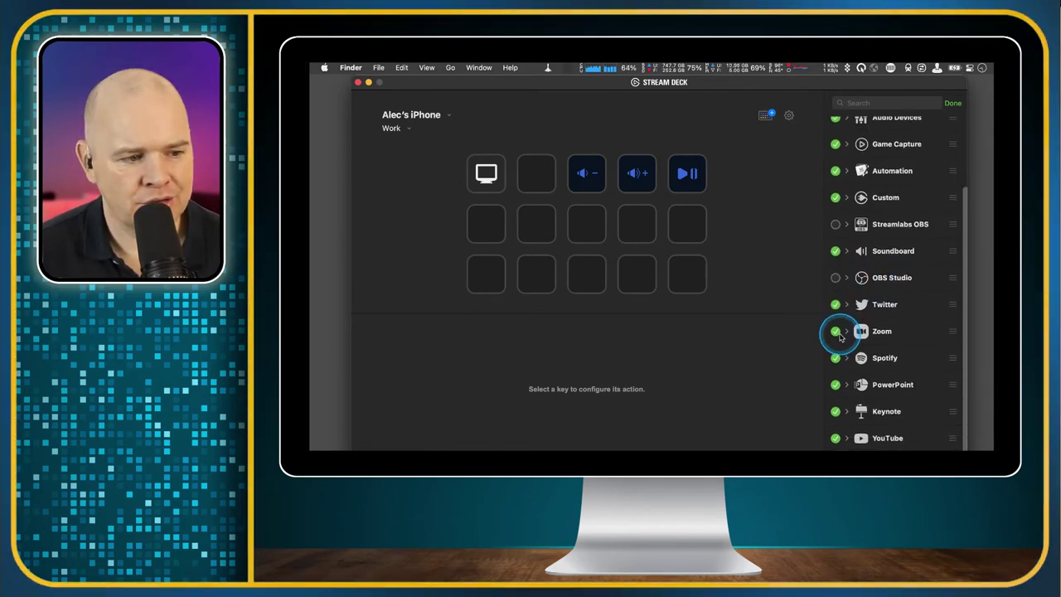
left_click(951, 103)
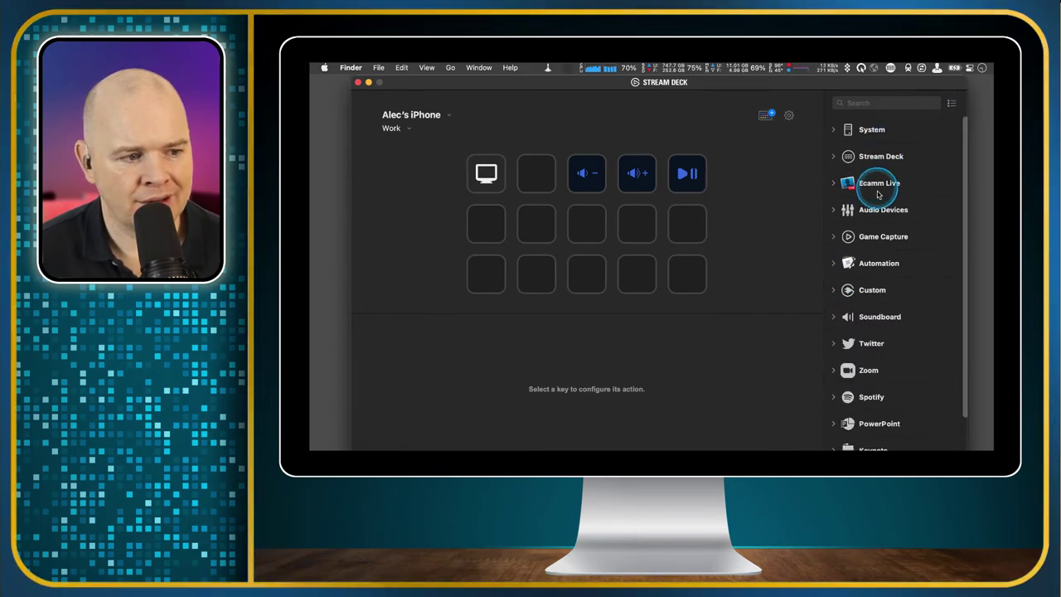
left_click(834, 130)
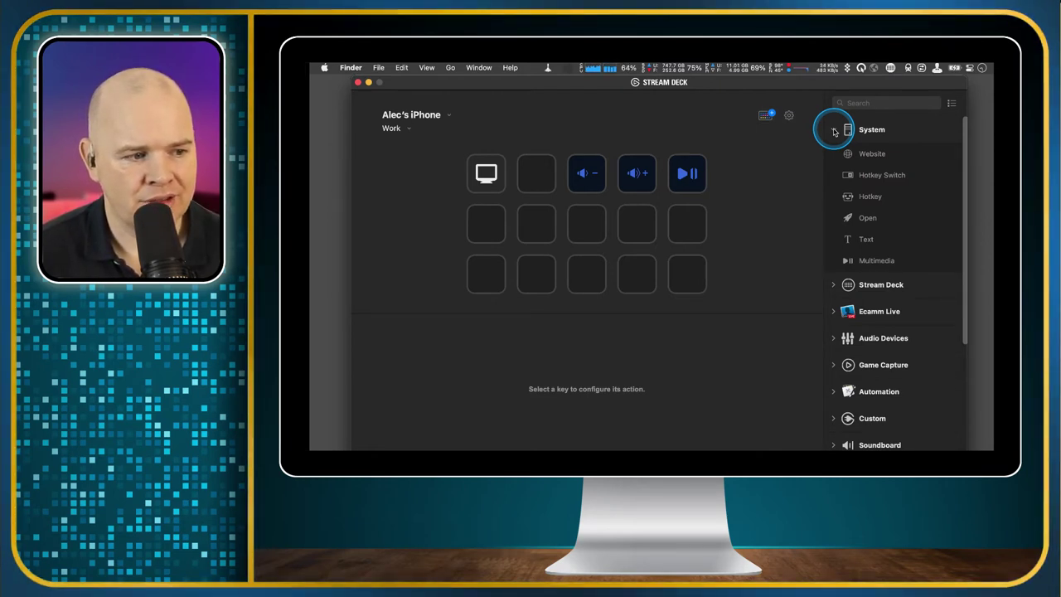
left_click_drag(864, 154, 685, 231)
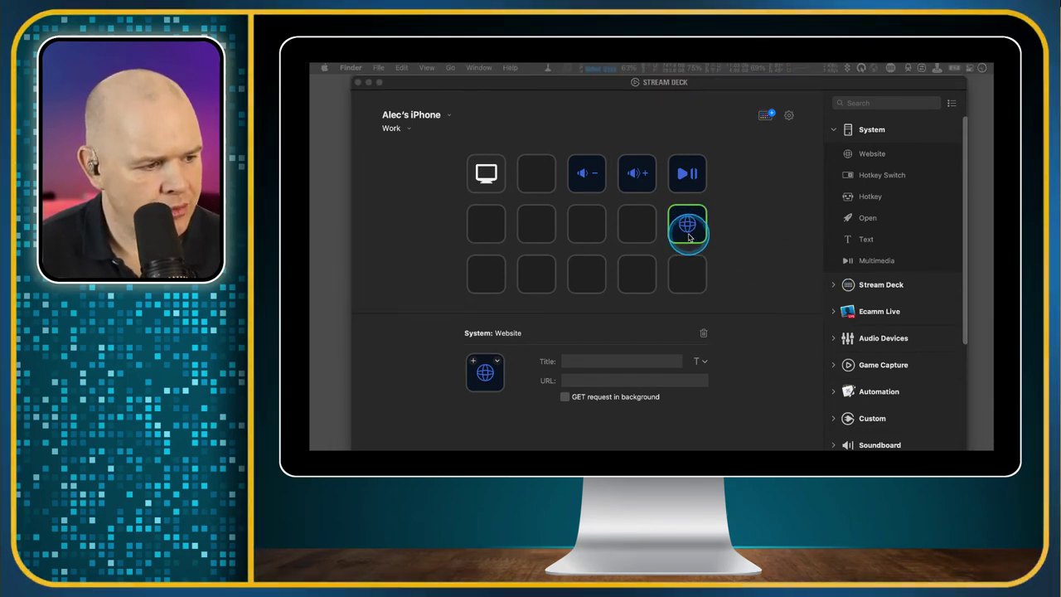
left_click(581, 382)
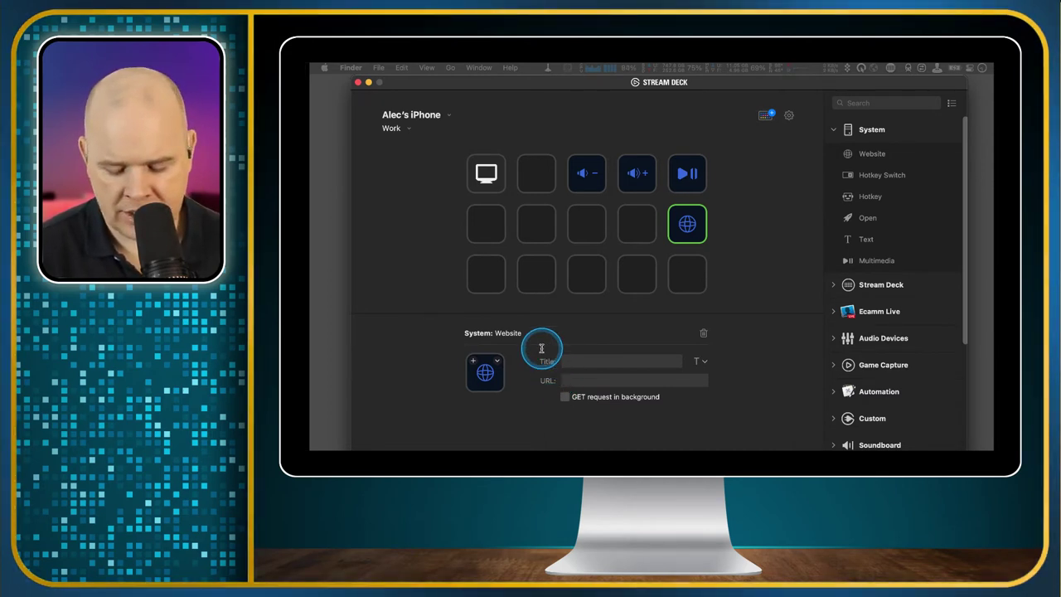
type("Http://www.apple.com")
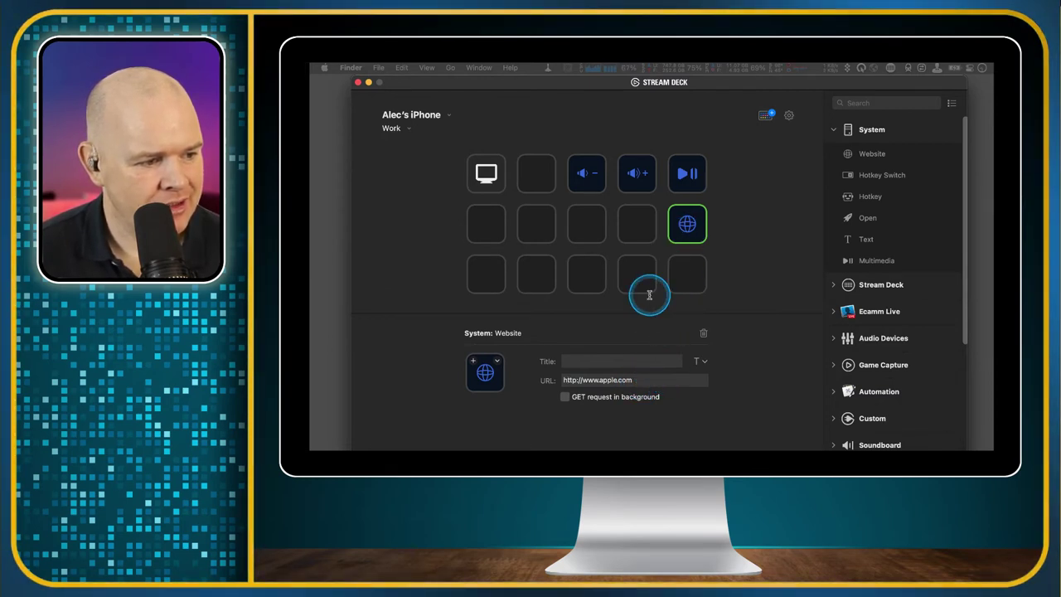
Step: Title the new Website key Apple and reselect it to show its settings
left_click(600, 362)
type("A")
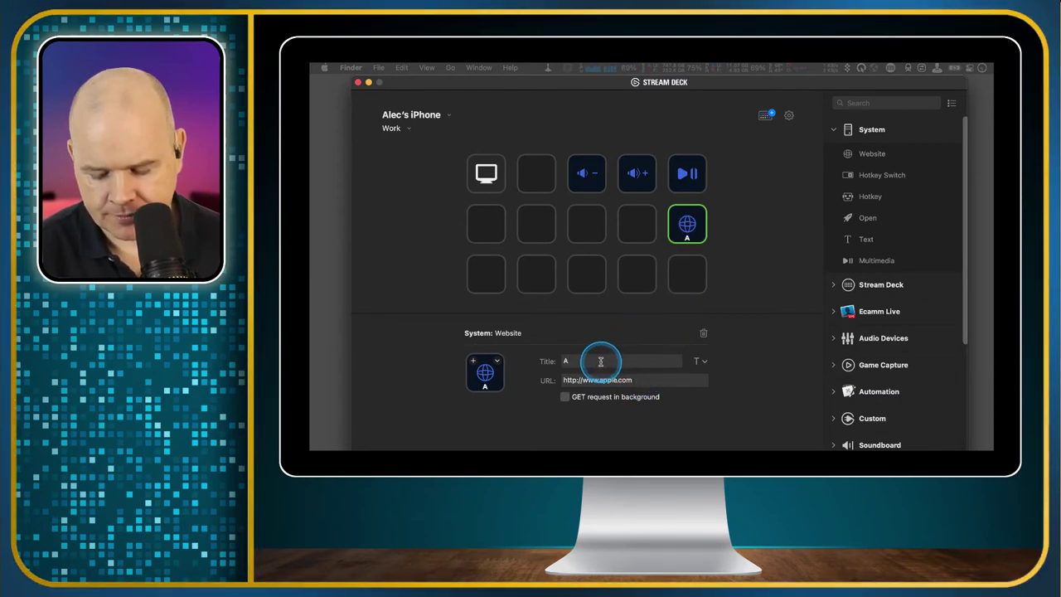
type("ppk")
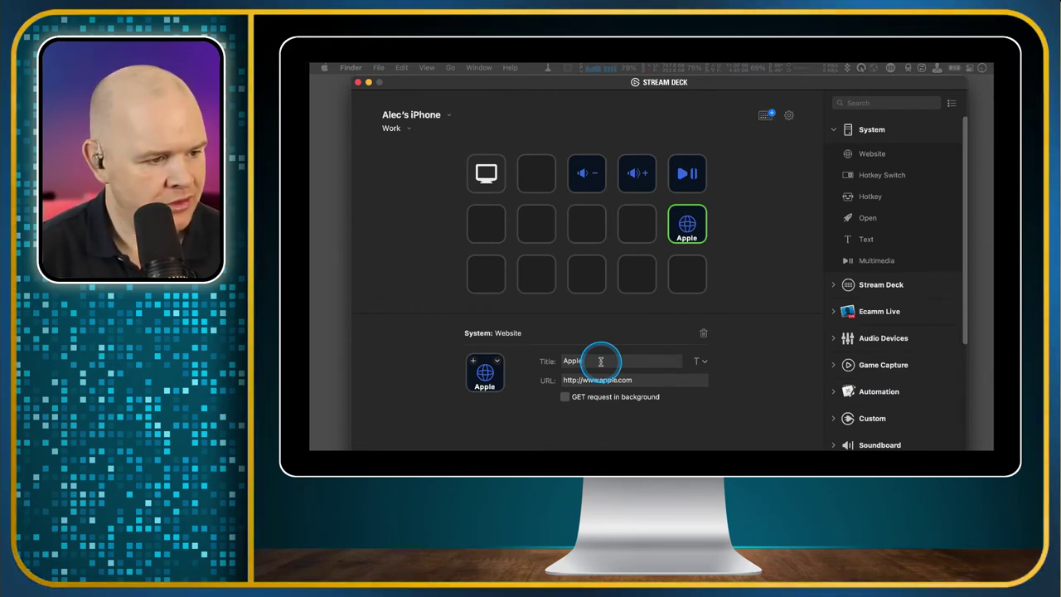
left_click(688, 267)
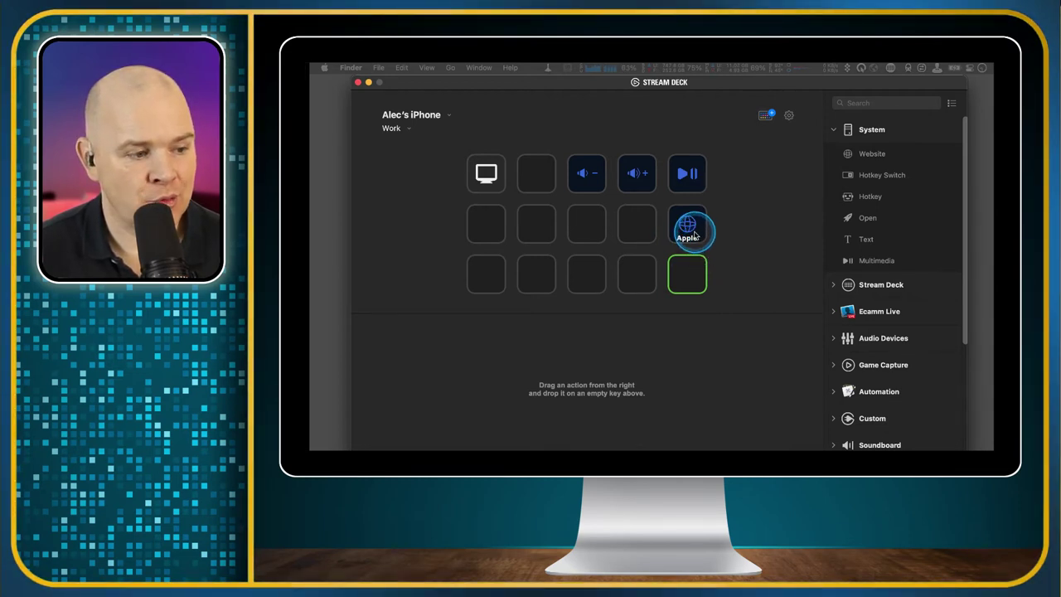
left_click(693, 234)
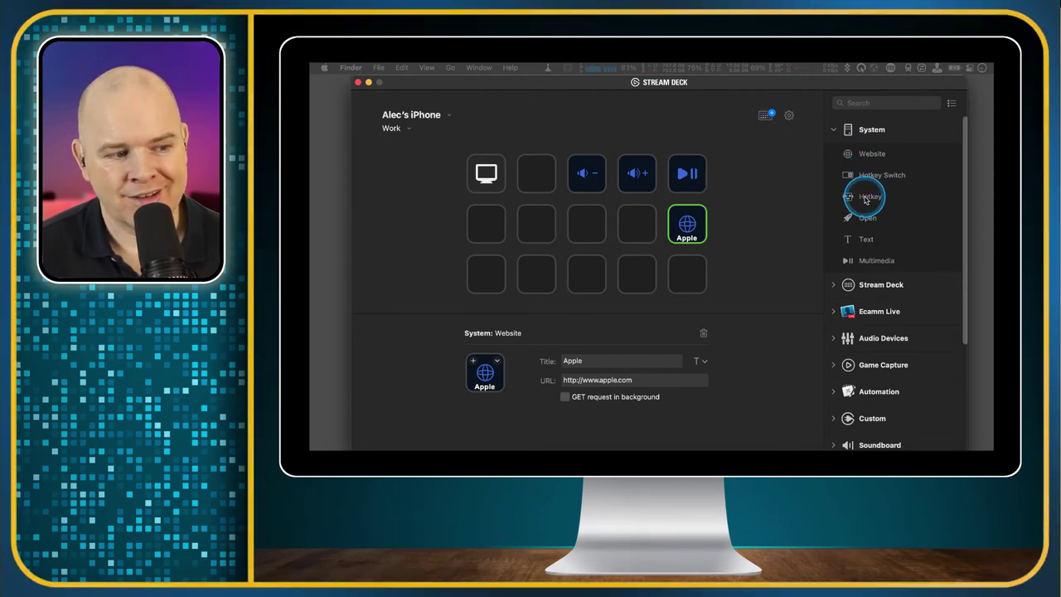
Step: Add a System Hotkey action to the fourth key of the second row, assign it ⌘C and title it Copy
left_click_drag(868, 199, 634, 225)
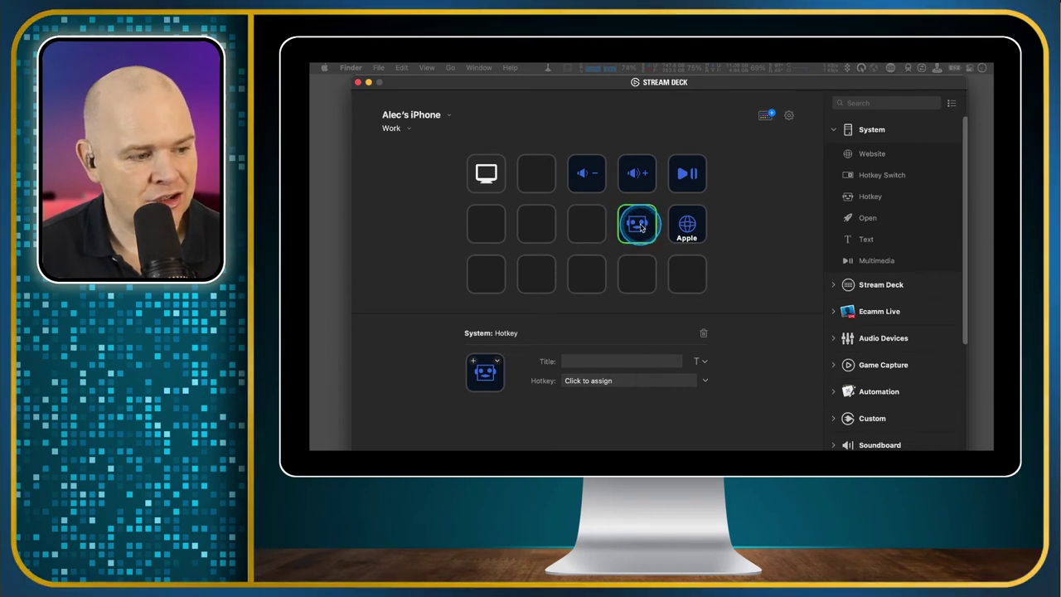
left_click(618, 383)
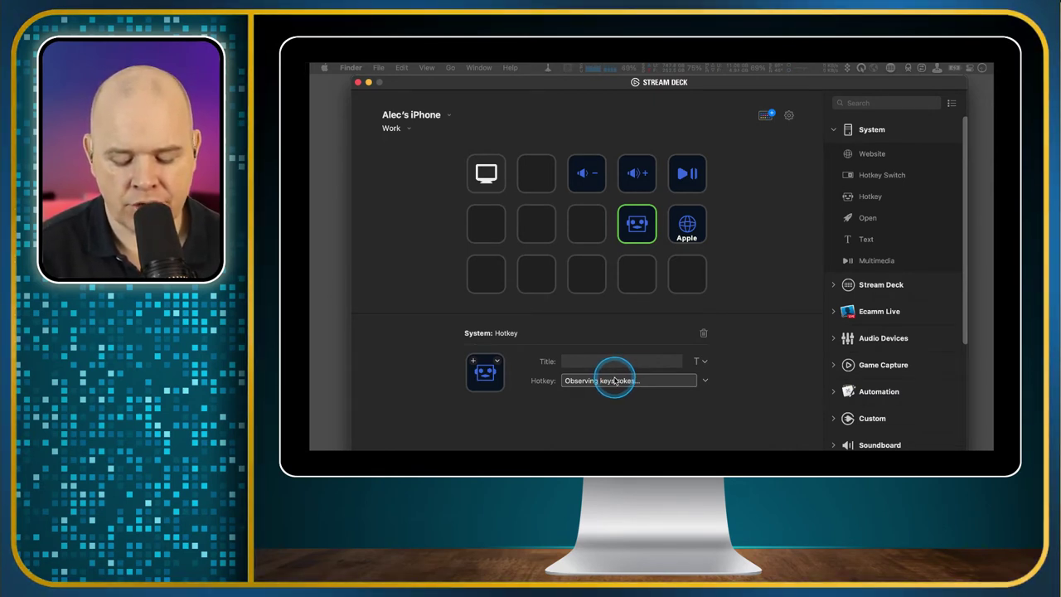
key("super+c")
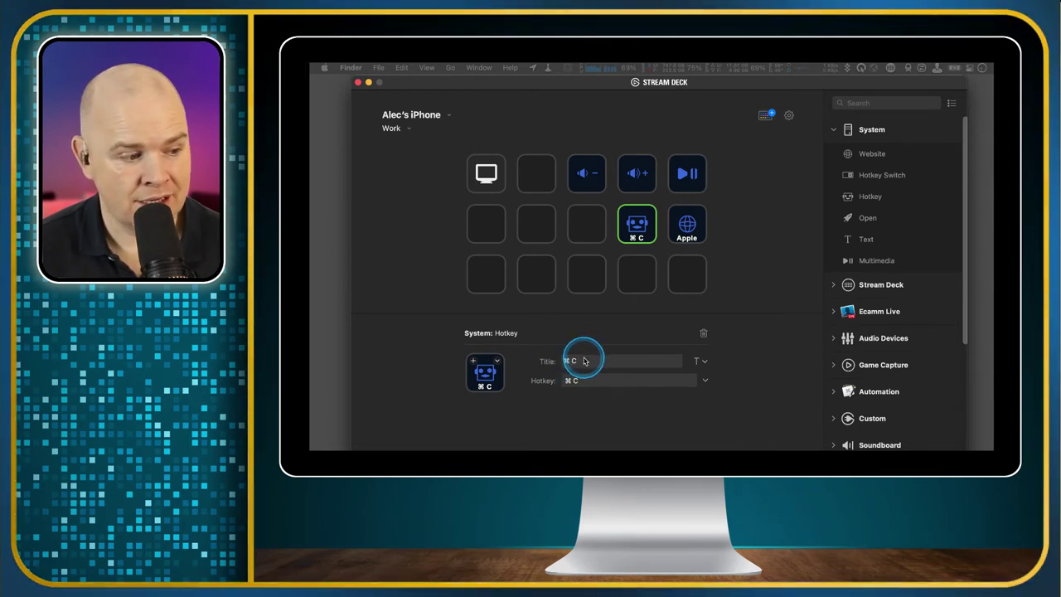
left_click_drag(580, 360, 566, 361)
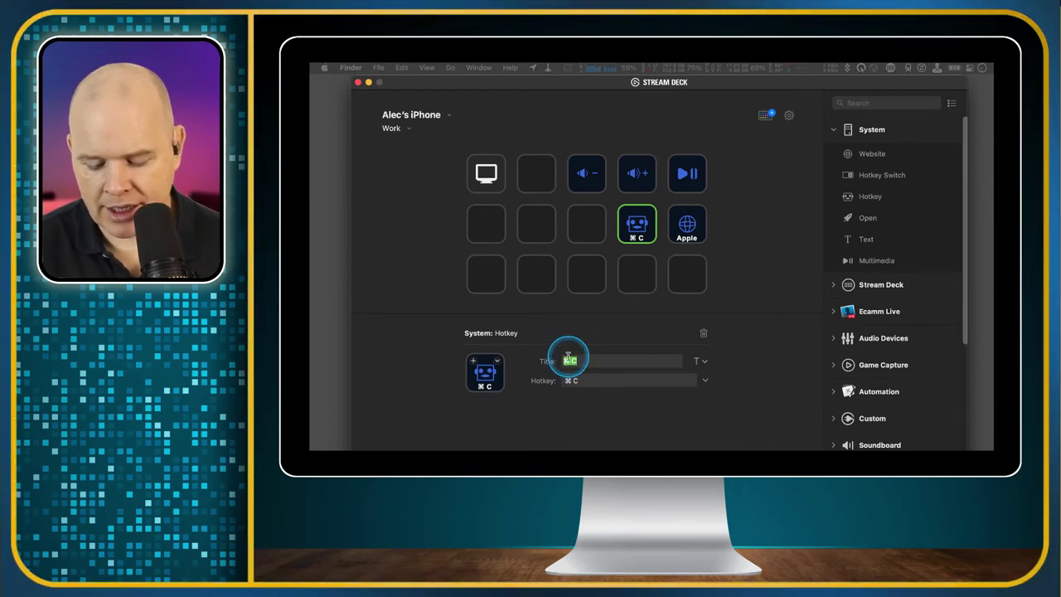
type("Copy")
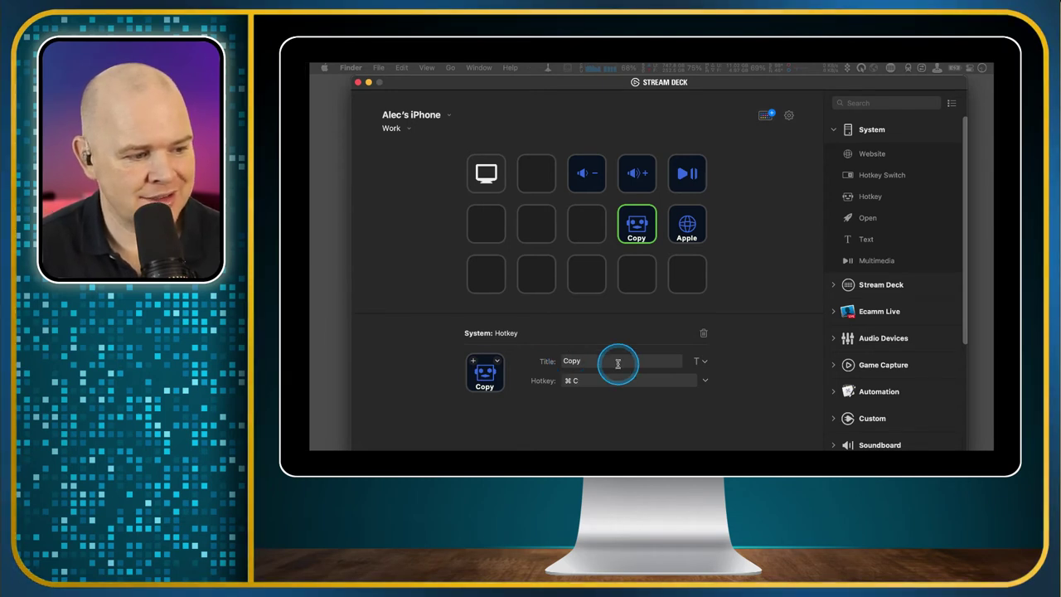
Step: Reopen the Copy key's hotkey for assignment, then move the key to the third position of the second row
left_click(630, 379)
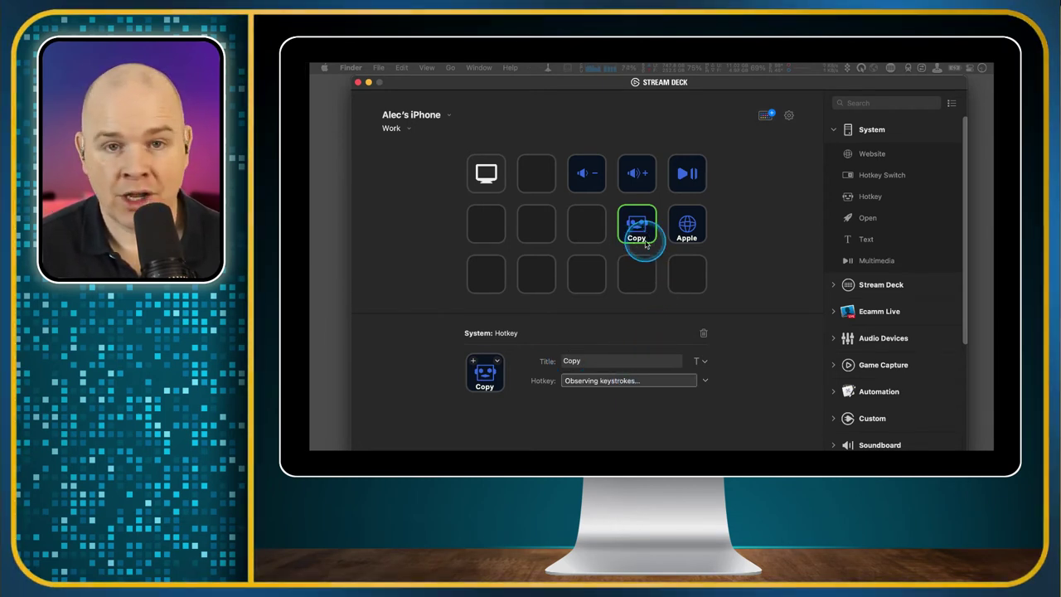
left_click_drag(637, 225, 597, 226)
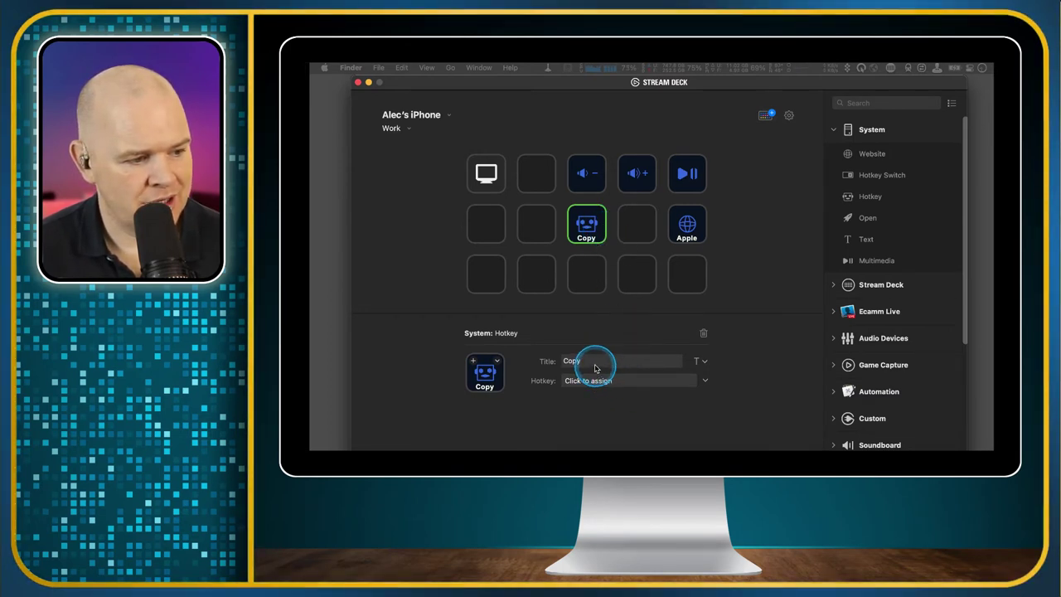
left_click(636, 226)
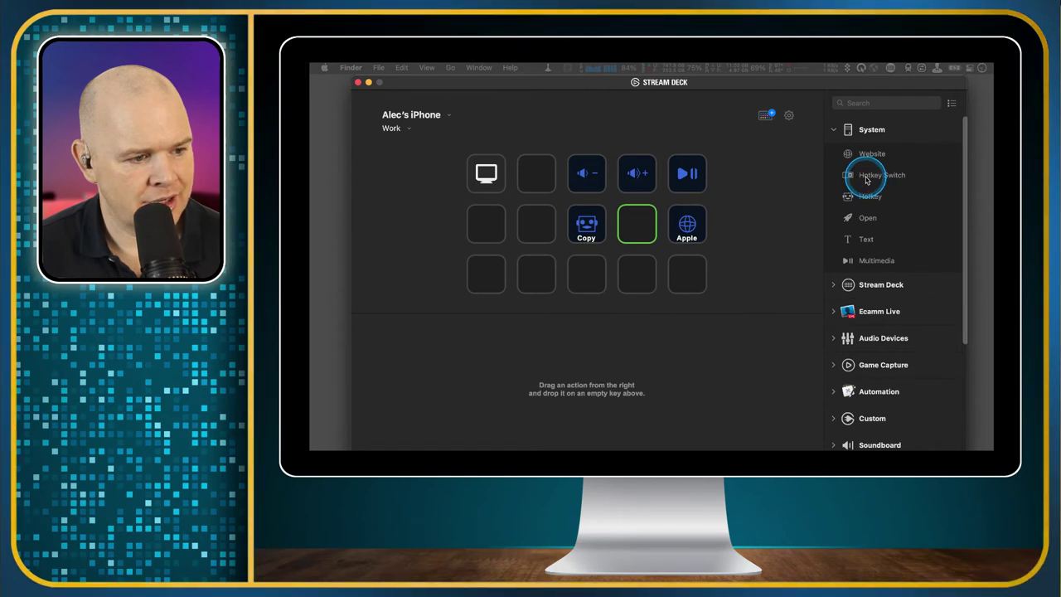
Step: Add a System Hotkey action to the empty fourth key of the second row, assign it ⌘V and title it Paste
left_click_drag(868, 196, 640, 224)
left_click(612, 382)
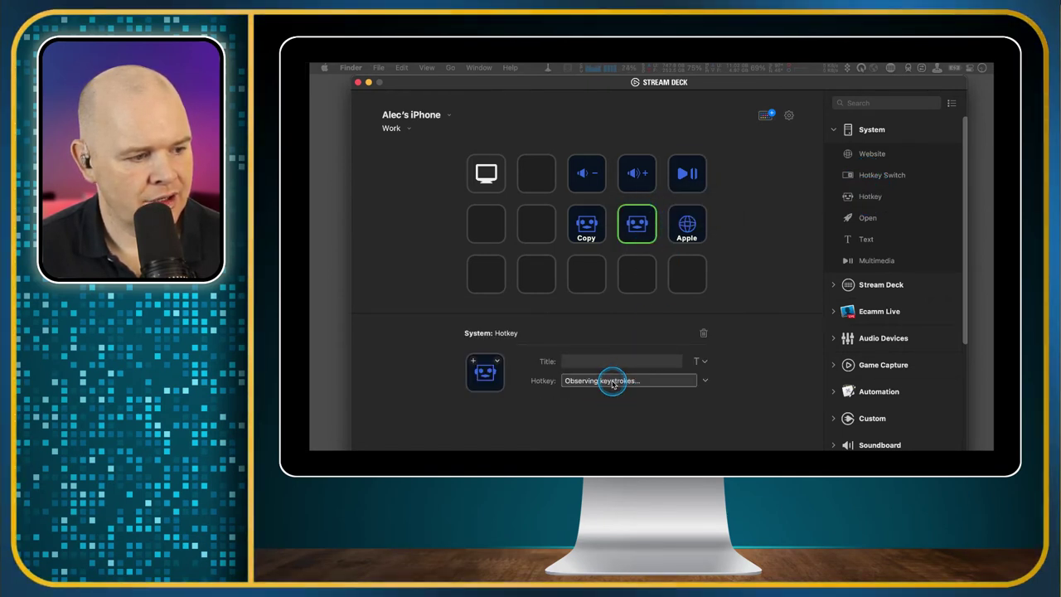
key("super+v")
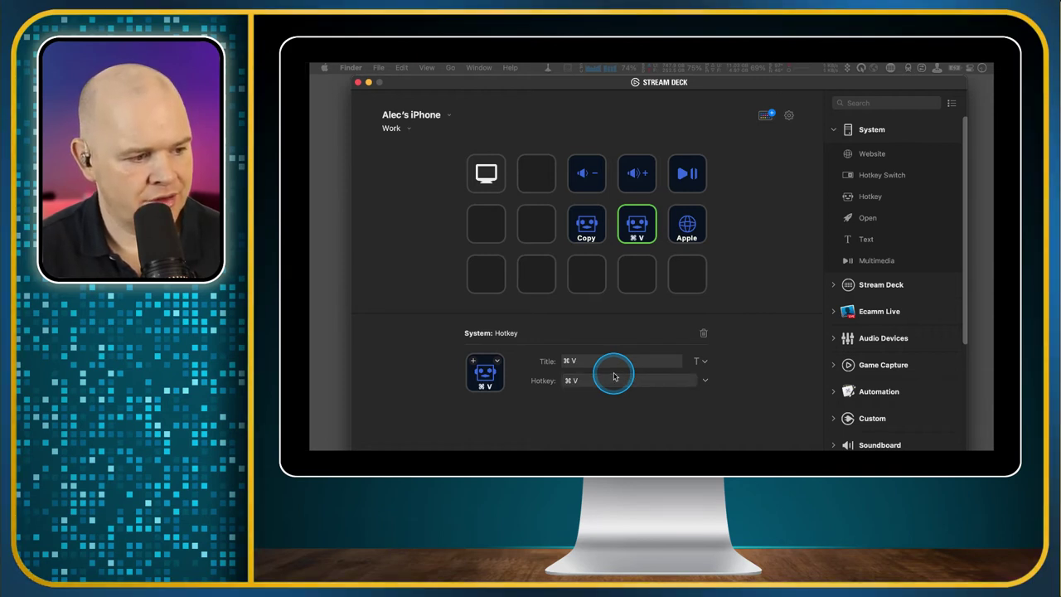
left_click_drag(578, 369, 562, 362)
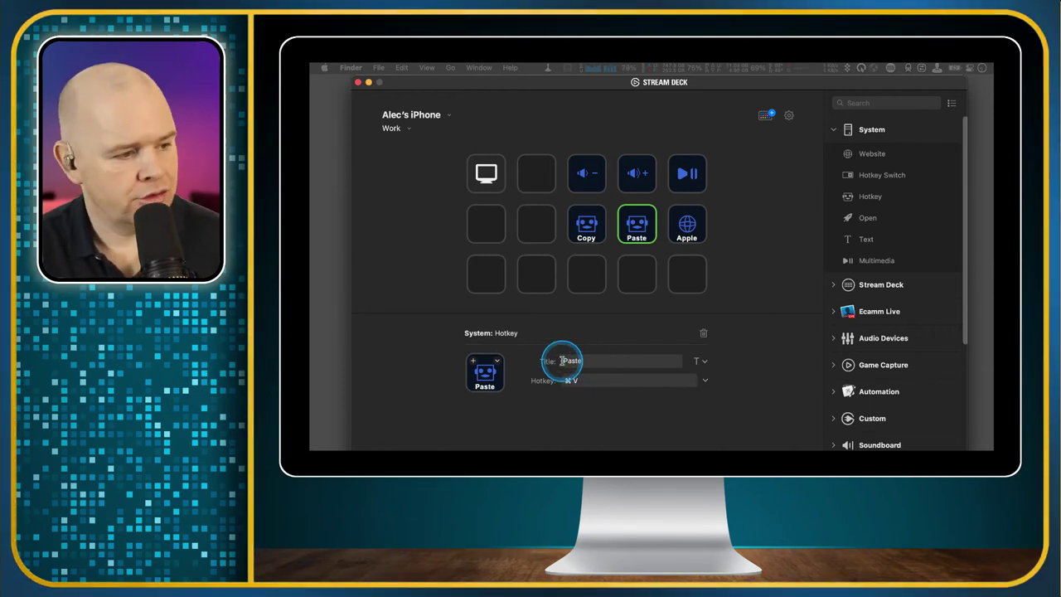
type("Paste")
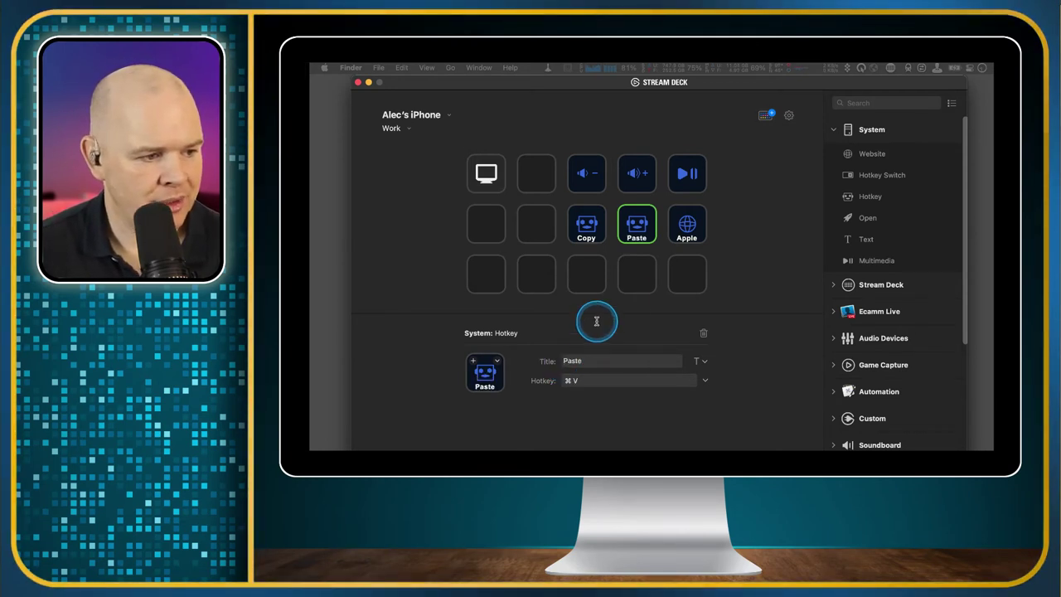
Step: Examine the keyboard shortcuts listed beside Finder's file and edit commands, then return to the key layout
left_click(642, 288)
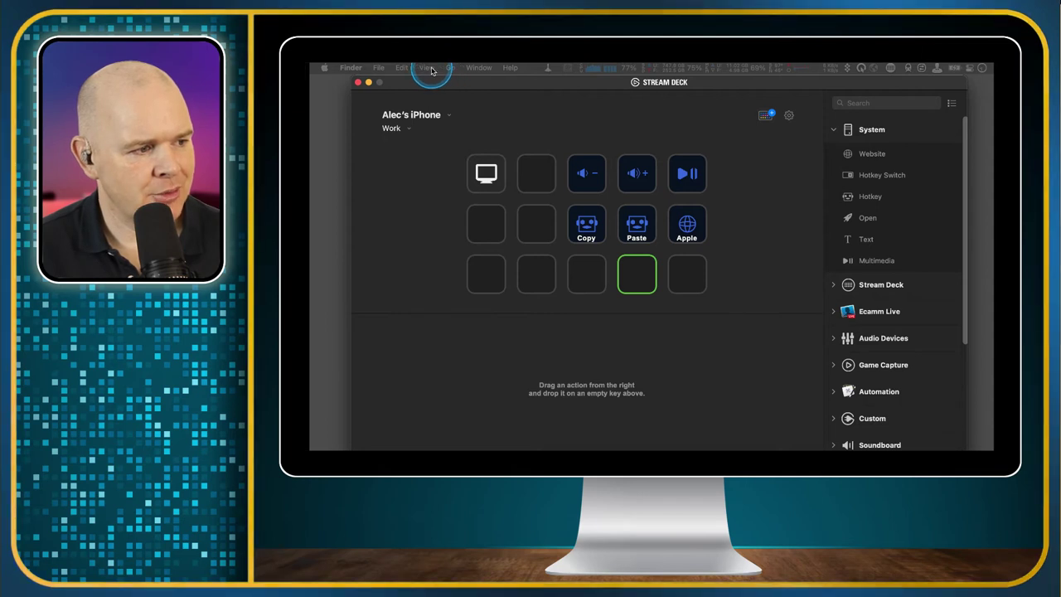
left_click(381, 70)
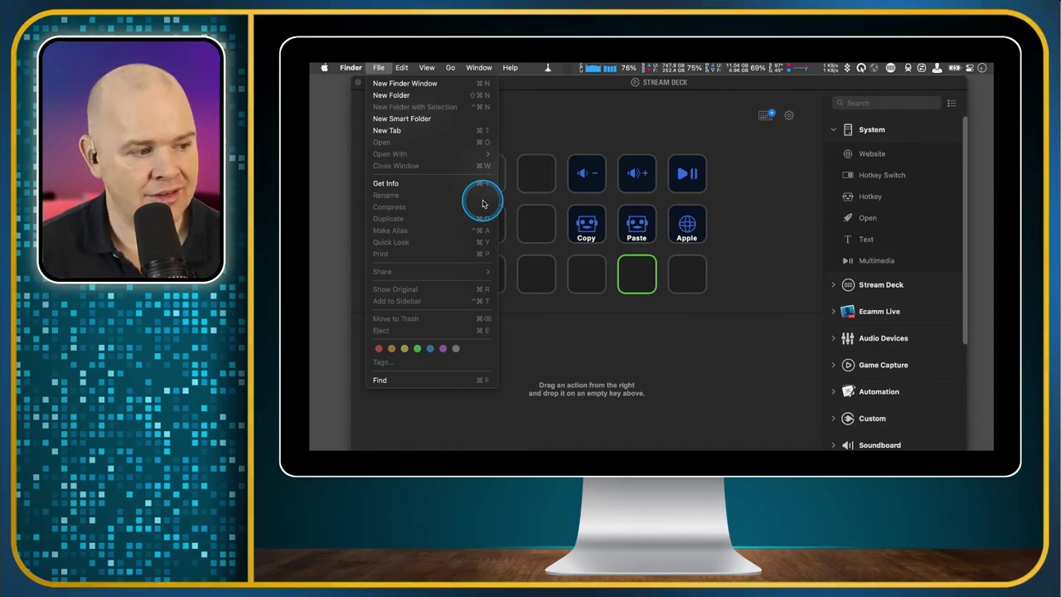
mouse_move(401, 68)
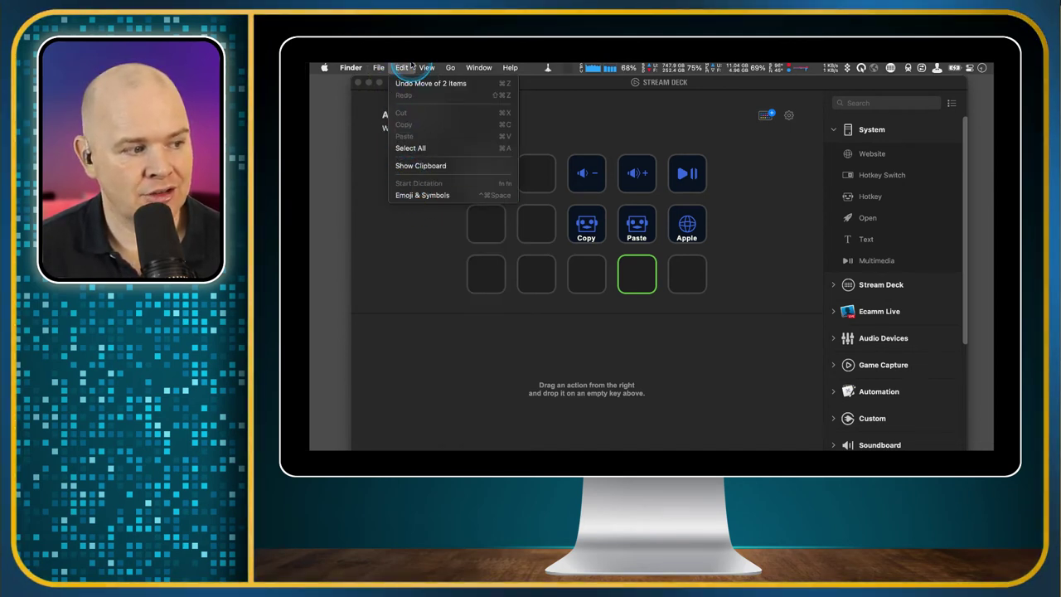
mouse_move(458, 70)
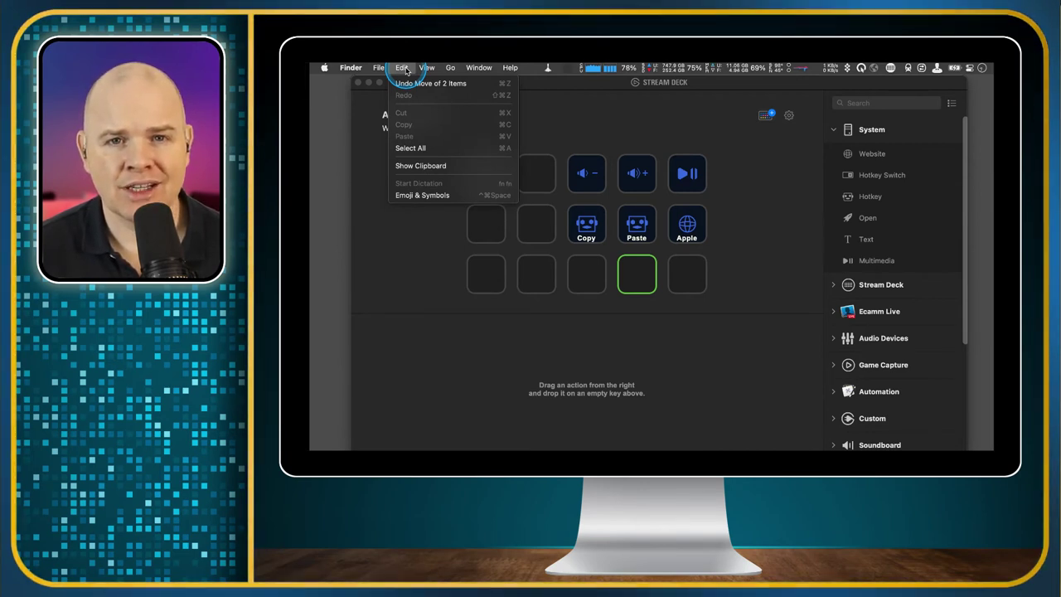
left_click(655, 108)
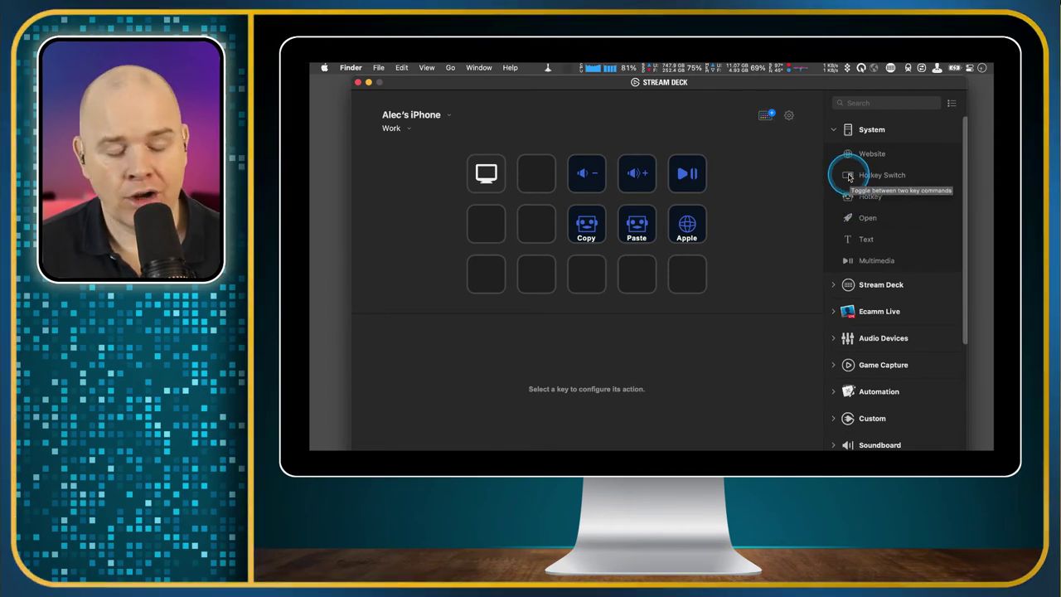
Step: Add a System Hotkey Switch action to the second key of the second row and preview its two icon states
left_click_drag(880, 175, 527, 228)
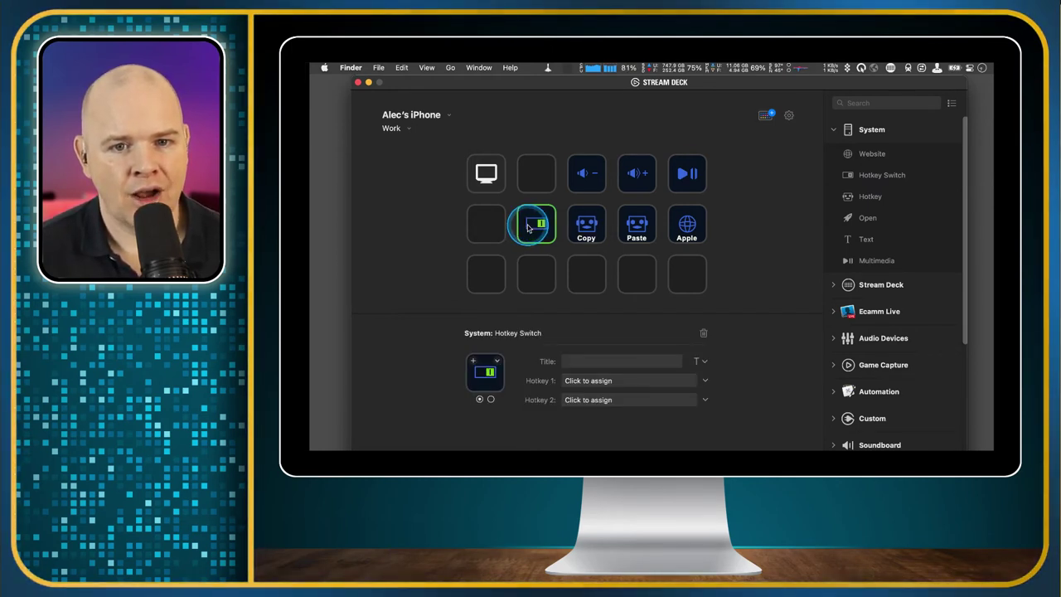
left_click(510, 309)
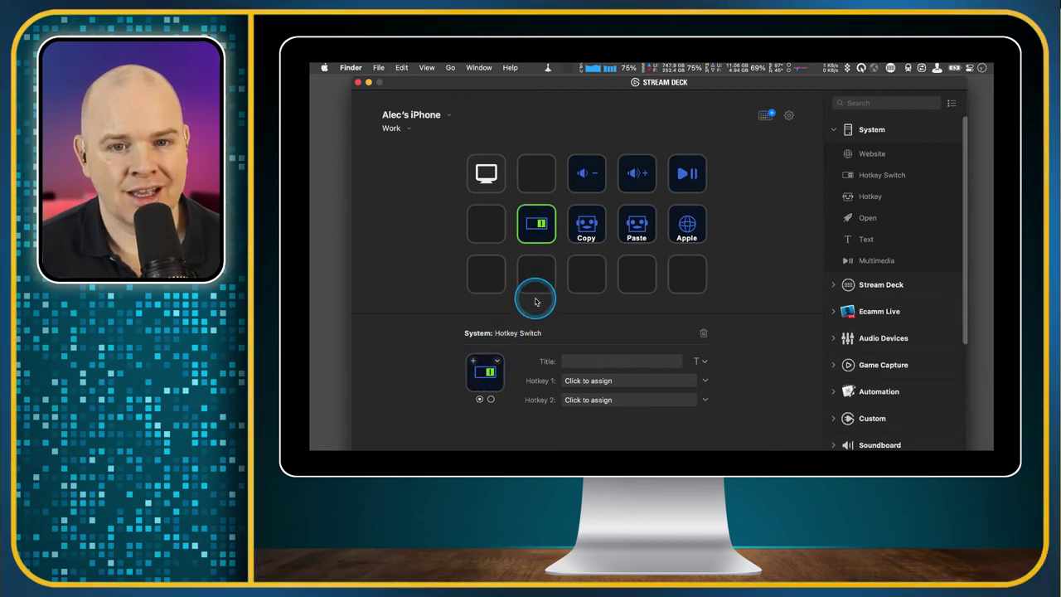
left_click(584, 226)
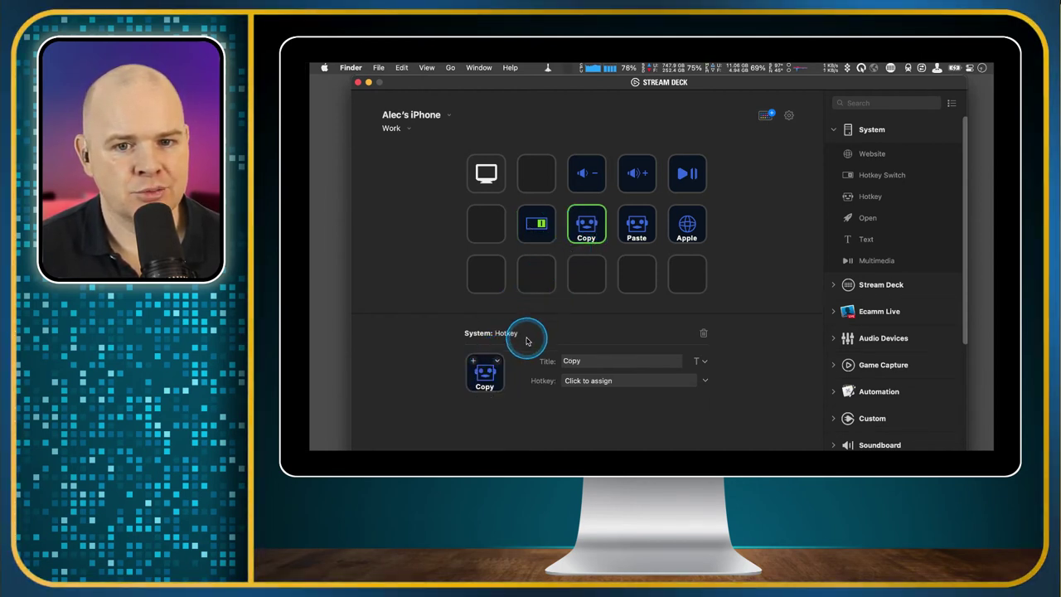
left_click(536, 224)
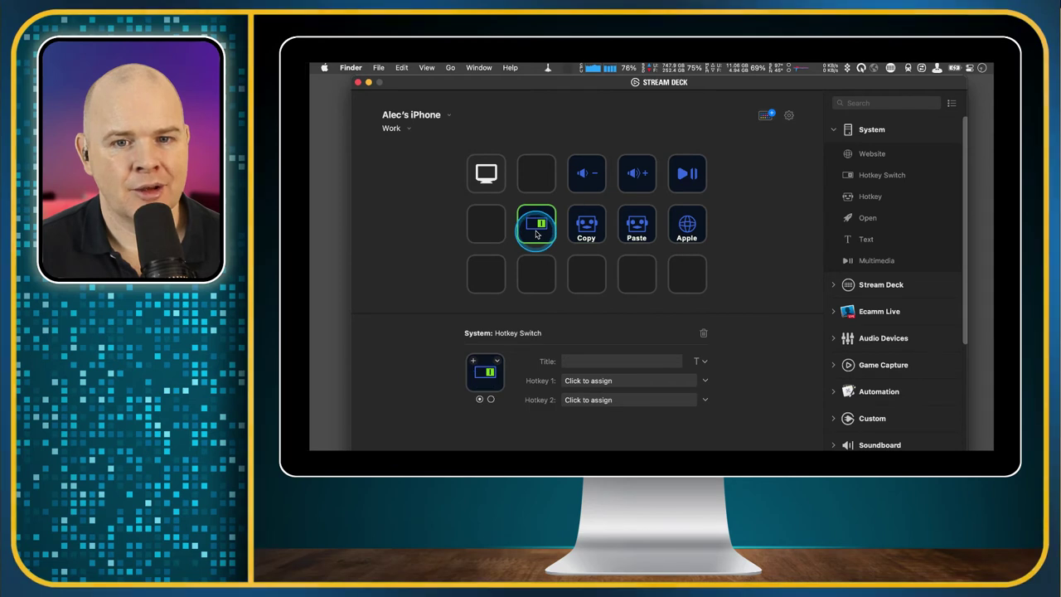
left_click(491, 401)
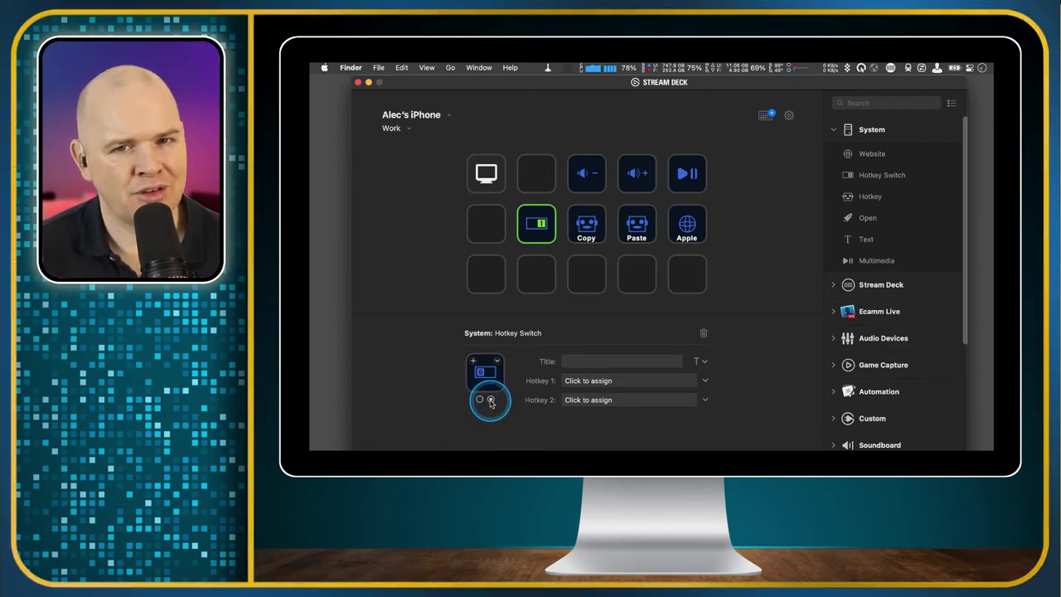
left_click(479, 401)
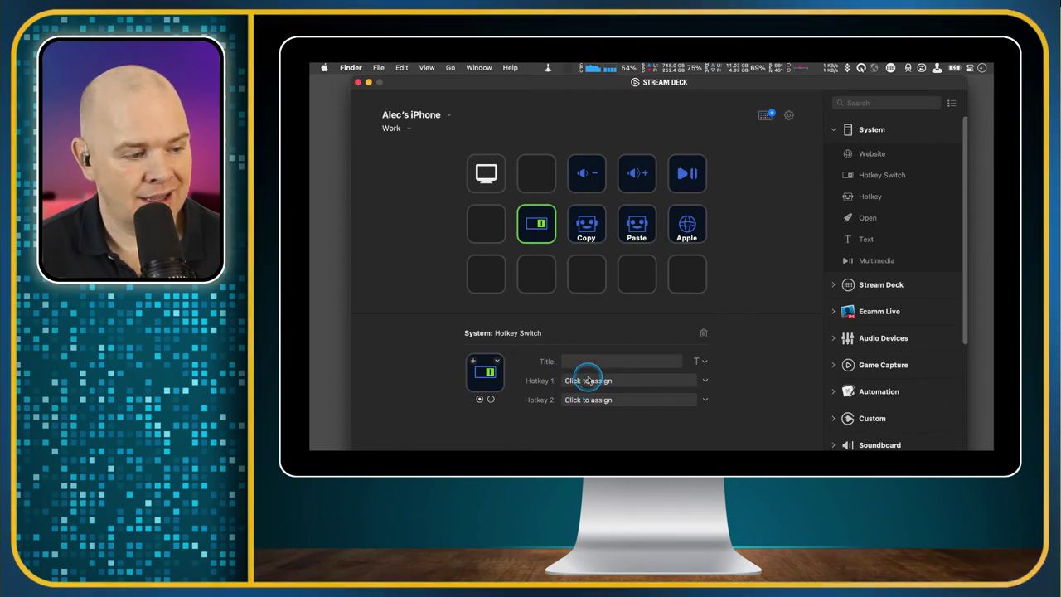
Step: Assign ⌘P to both Hotkey 1 and Hotkey 2 of the Hotkey Switch key
left_click(587, 380)
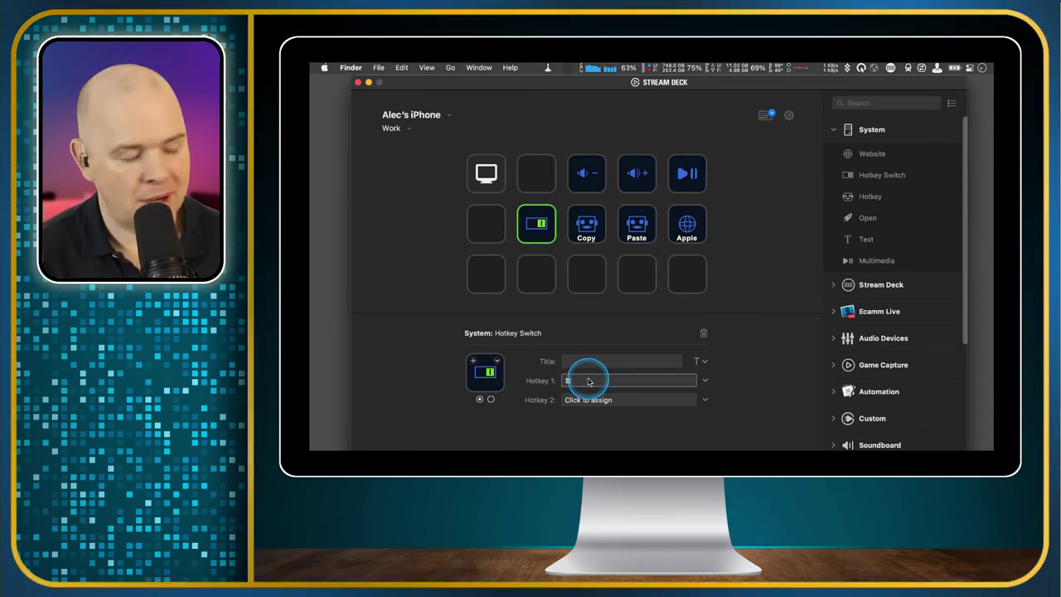
key("super+p")
left_click(588, 401)
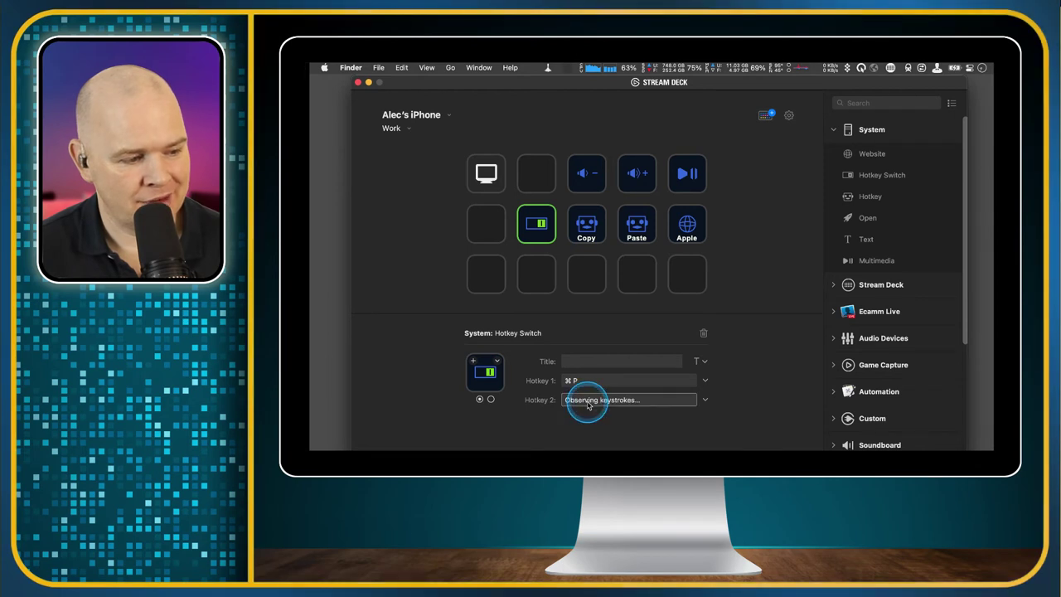
key("super+p")
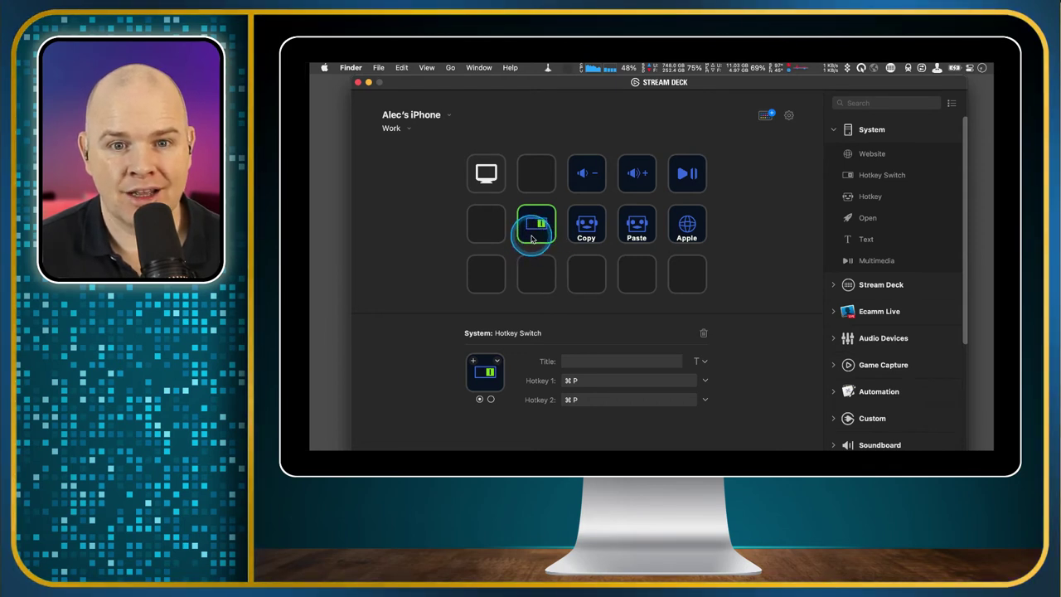
Step: Show the Hotkey Switch's second state and set Hotkey 2 to ⌘T
left_click(490, 399)
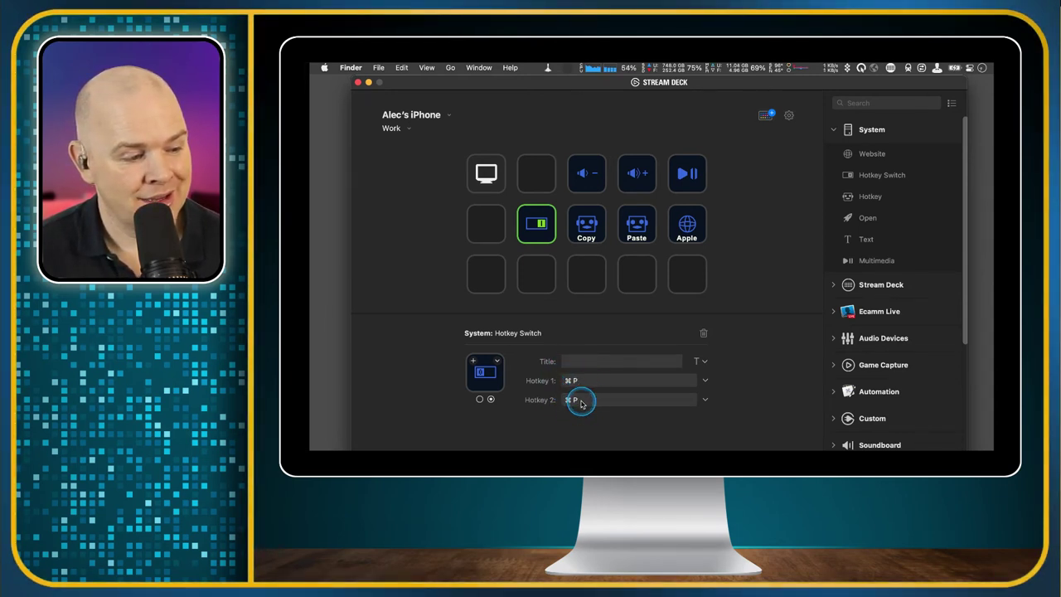
left_click(582, 402)
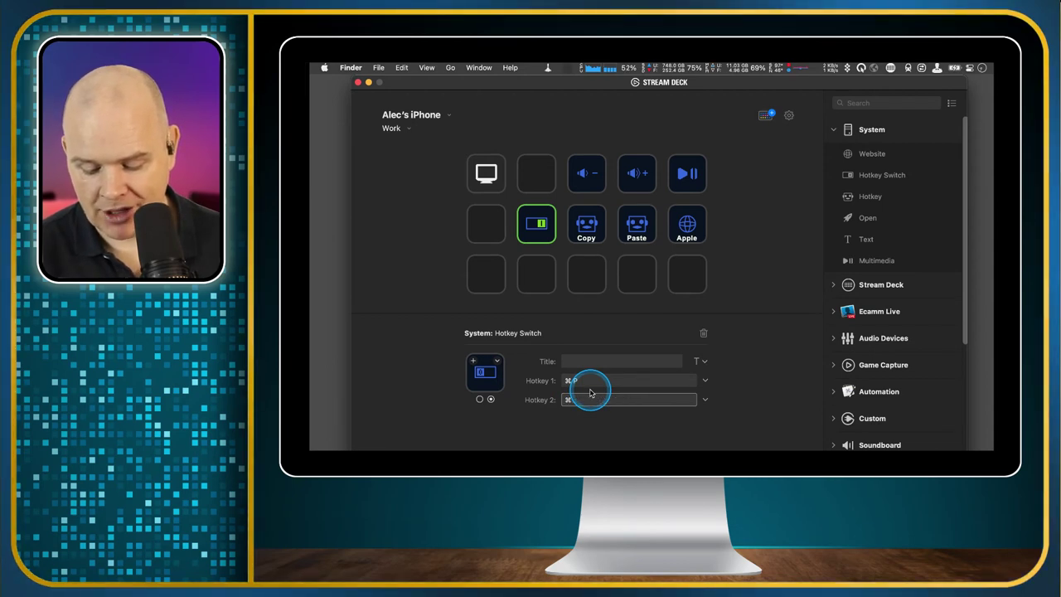
key("super+t")
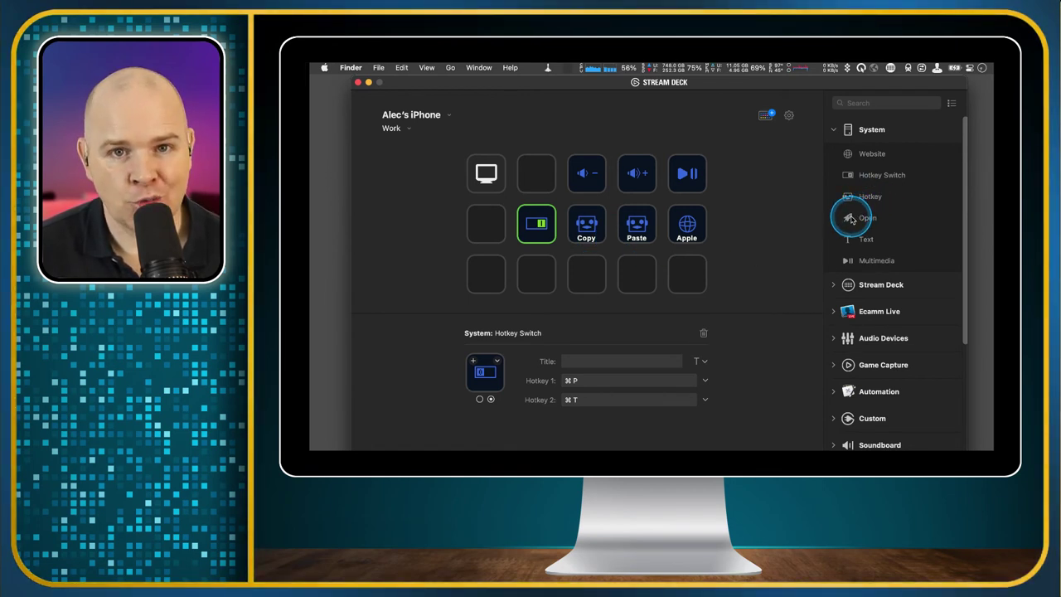
Step: Add a System Open action to the last key of the third row, search for System and choose System Preferences.app
left_click_drag(851, 219, 690, 276)
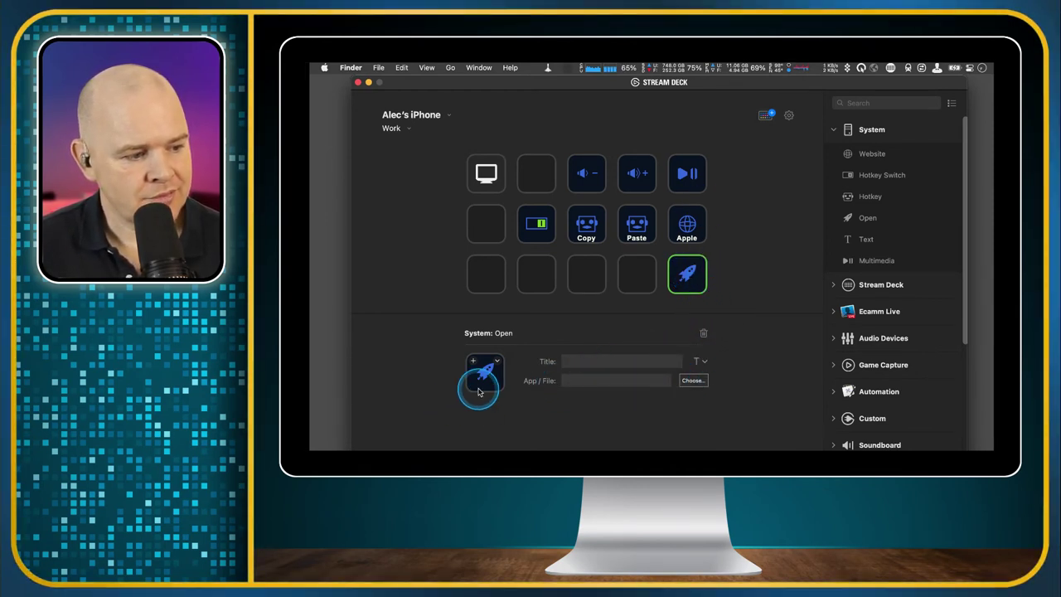
left_click(692, 382)
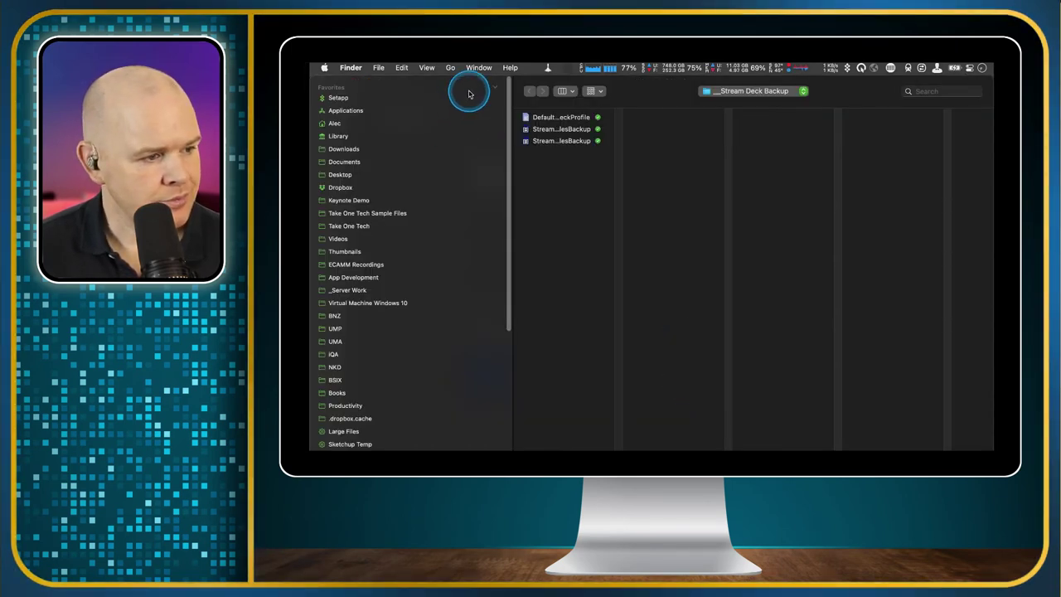
left_click(926, 90)
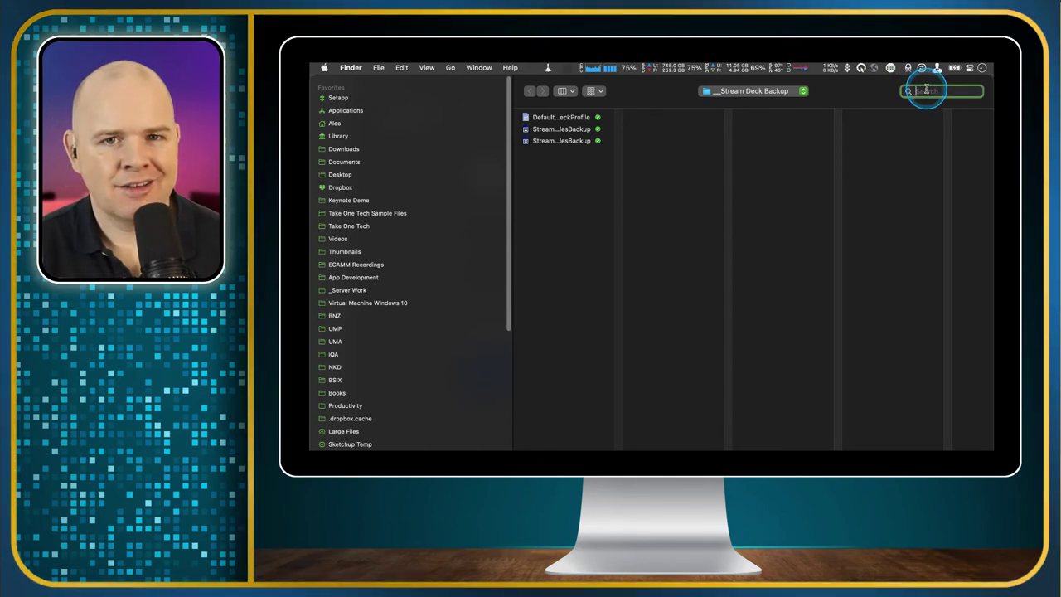
type("S")
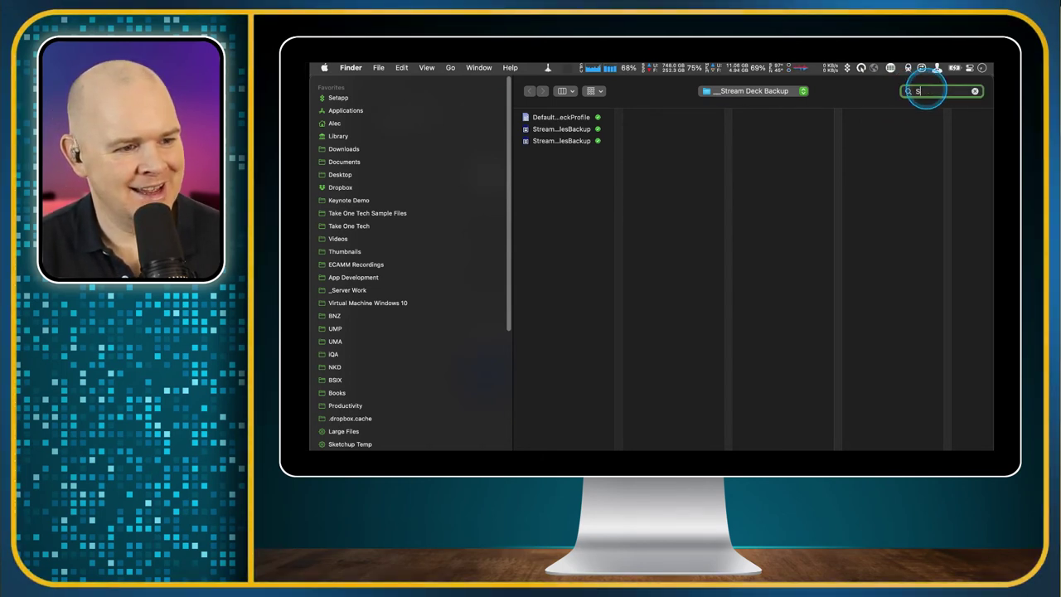
type("ystem")
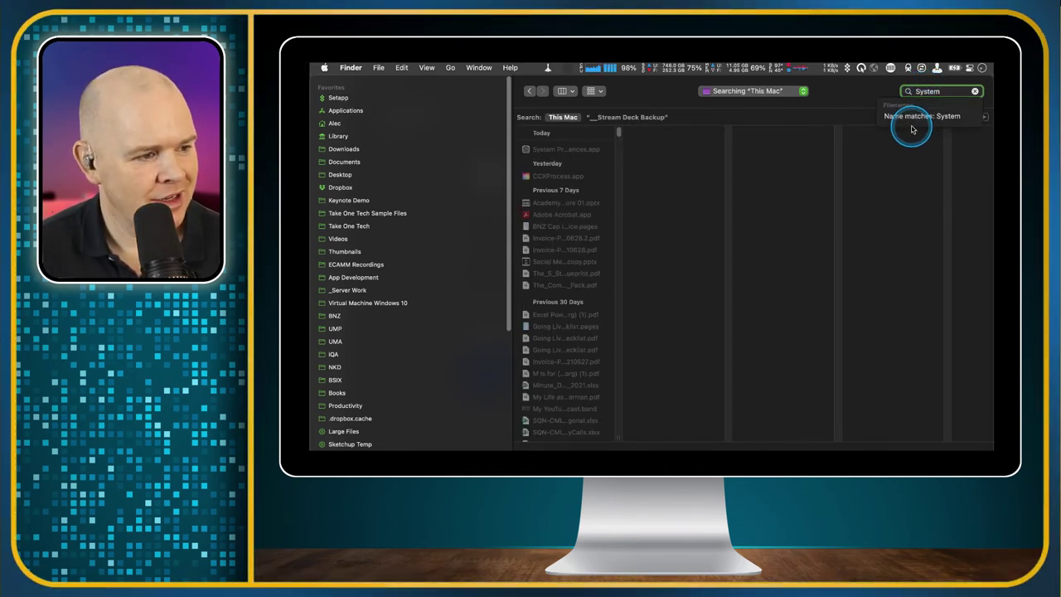
left_click(556, 150)
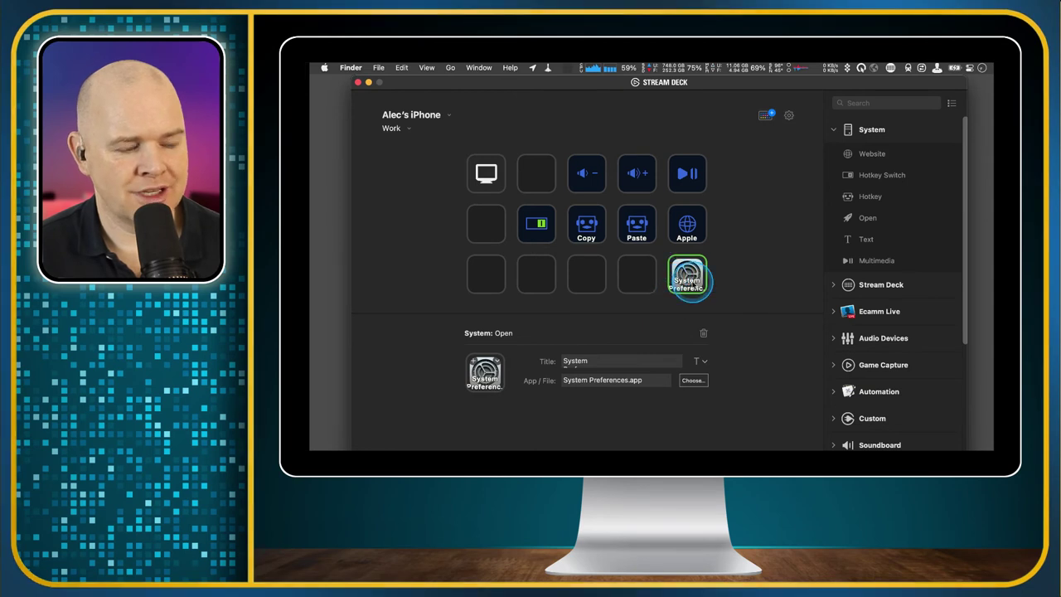
Step: Hide the title on the System Preferences key
left_click(706, 362)
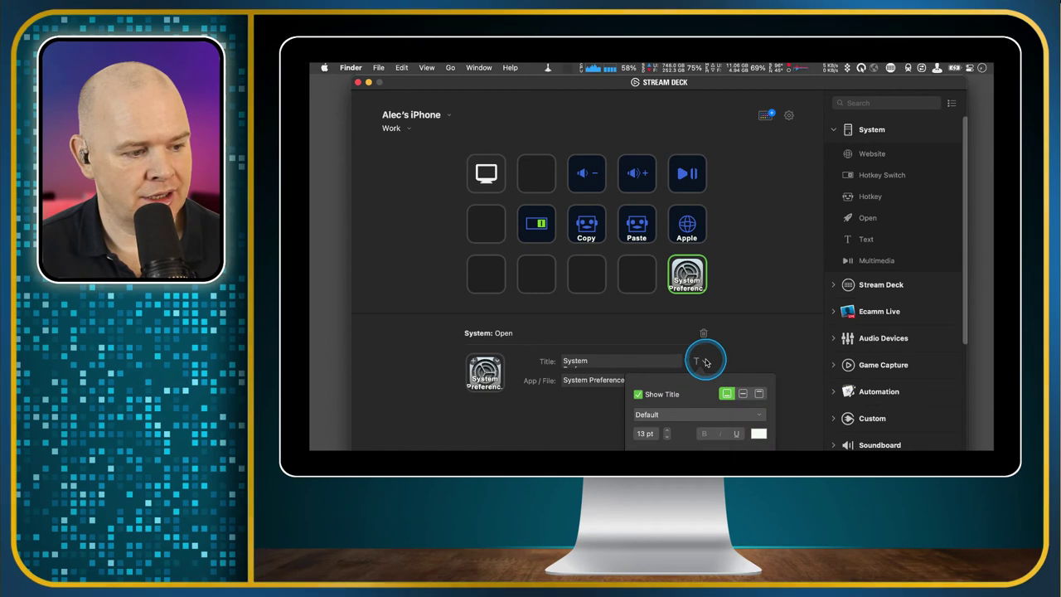
left_click(639, 395)
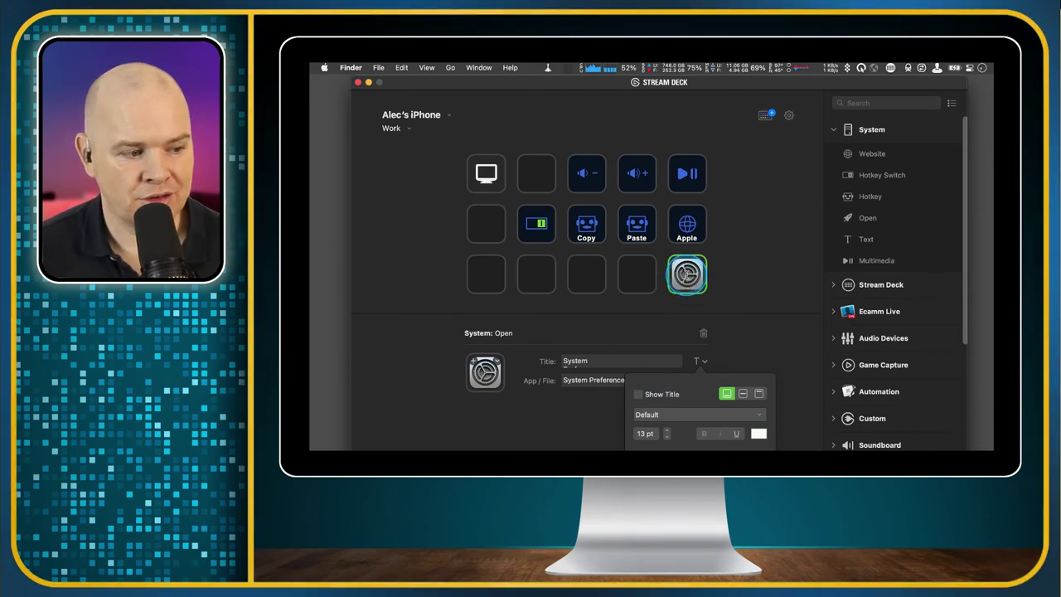
left_click(626, 279)
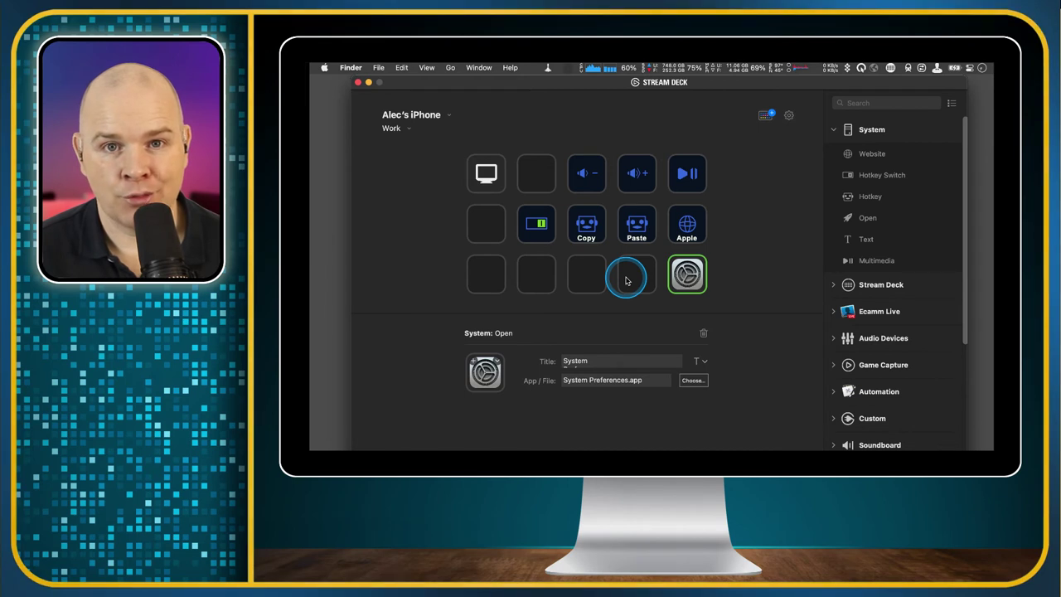
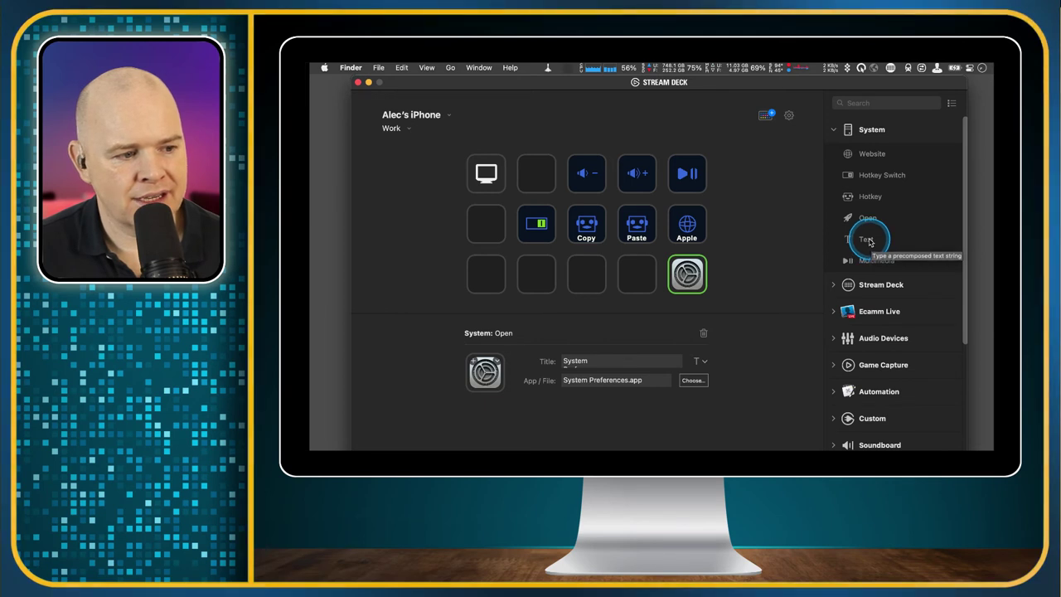
Step: Add a System Text action to the third key of the third row, containing "Have a great day," and the sender's first name, titled HGD
left_click_drag(869, 240, 586, 279)
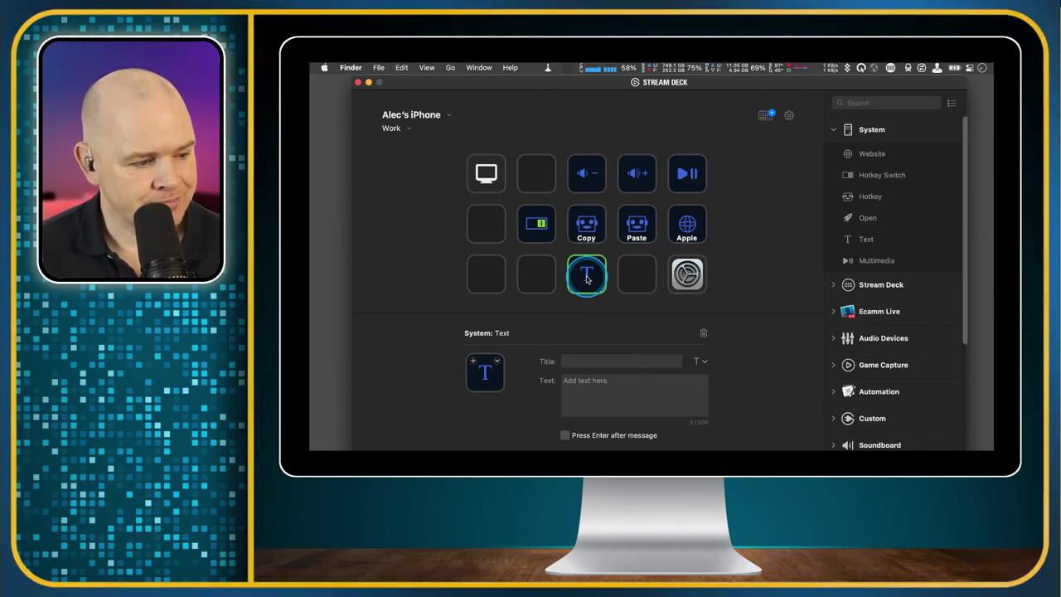
left_click(595, 387)
type("Have")
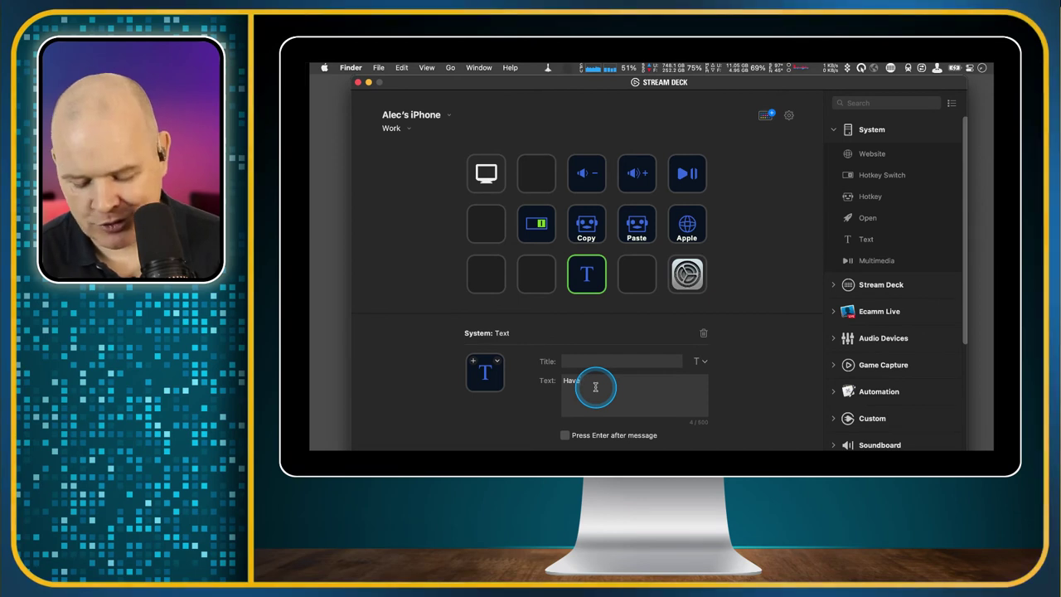
type(" a great day,")
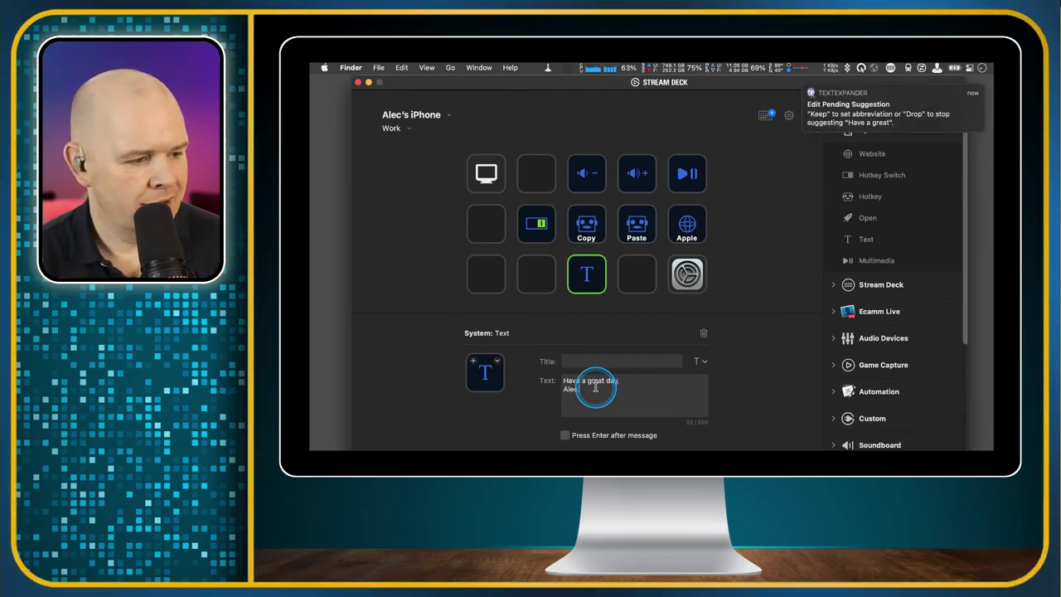
left_click(580, 360)
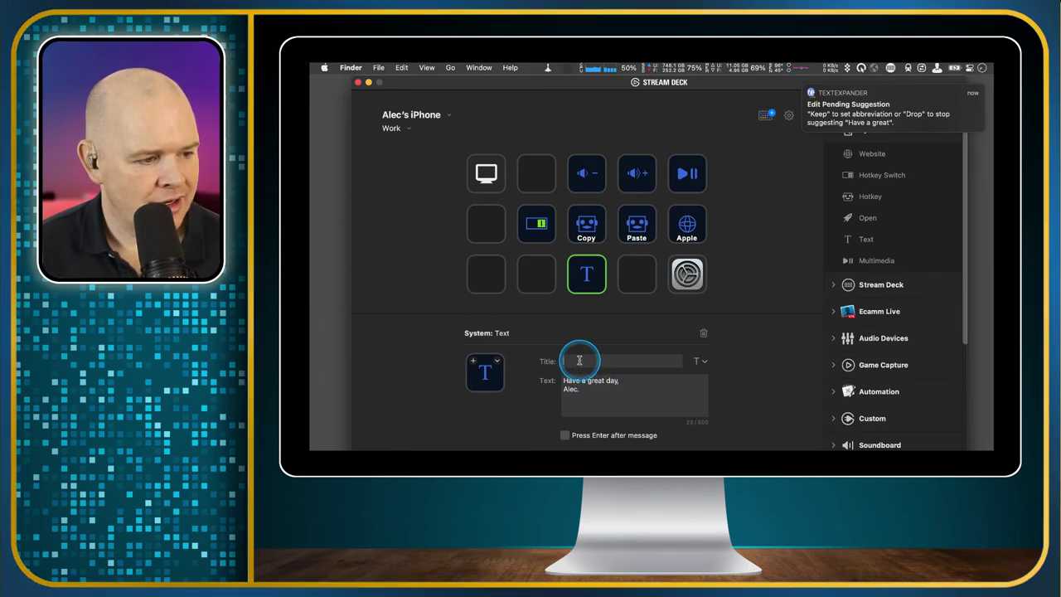
type("HGD")
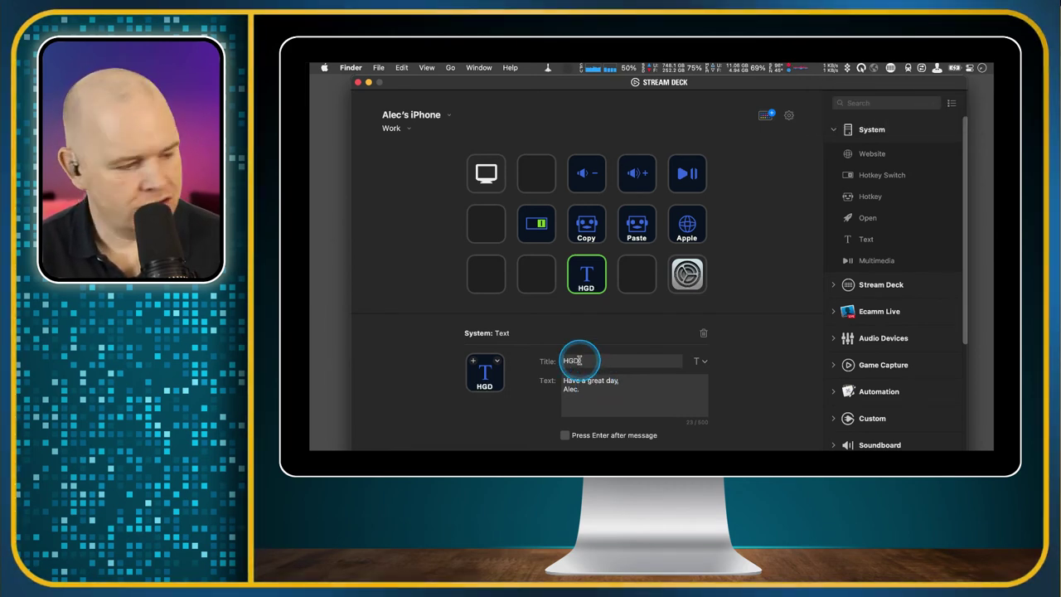
Step: Switch to Notes, insert the "Have a great day," sign-off with the sender's first name into a new note, and close the note
left_click(623, 399)
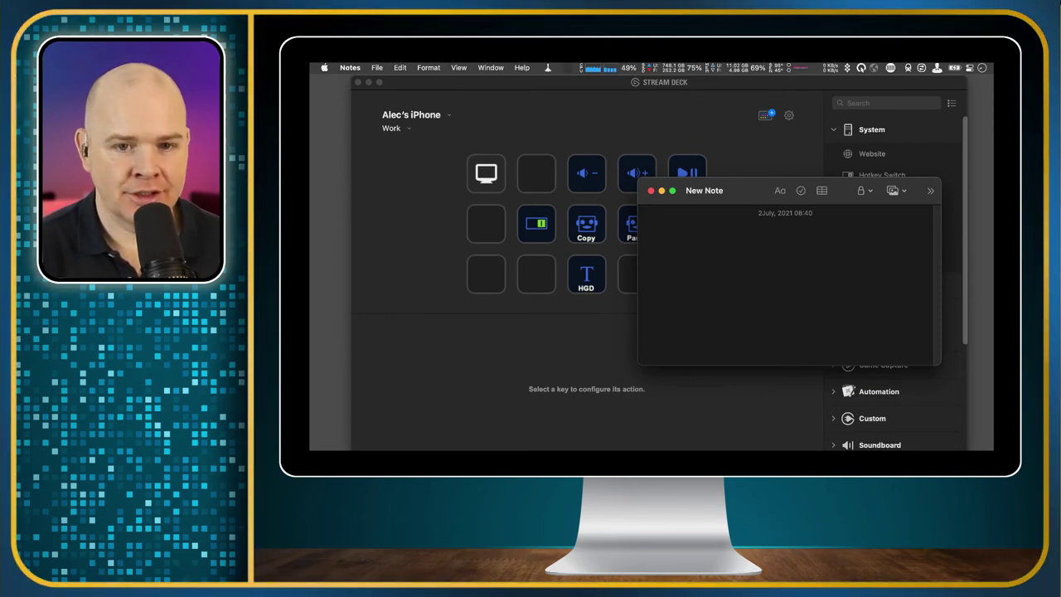
type("Have a great day,")
key("Return")
type("Alec.")
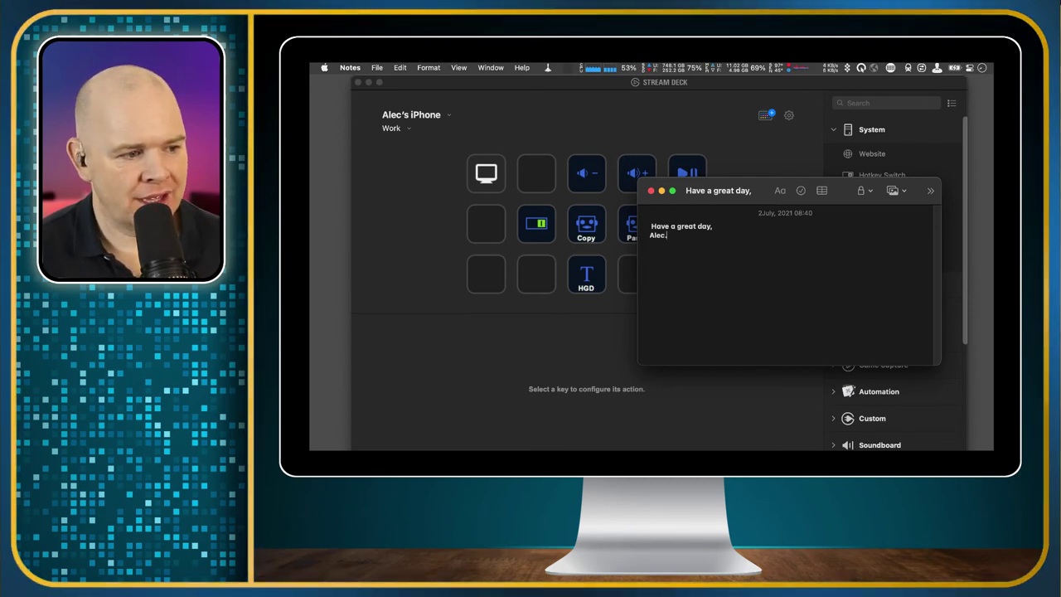
left_click(652, 191)
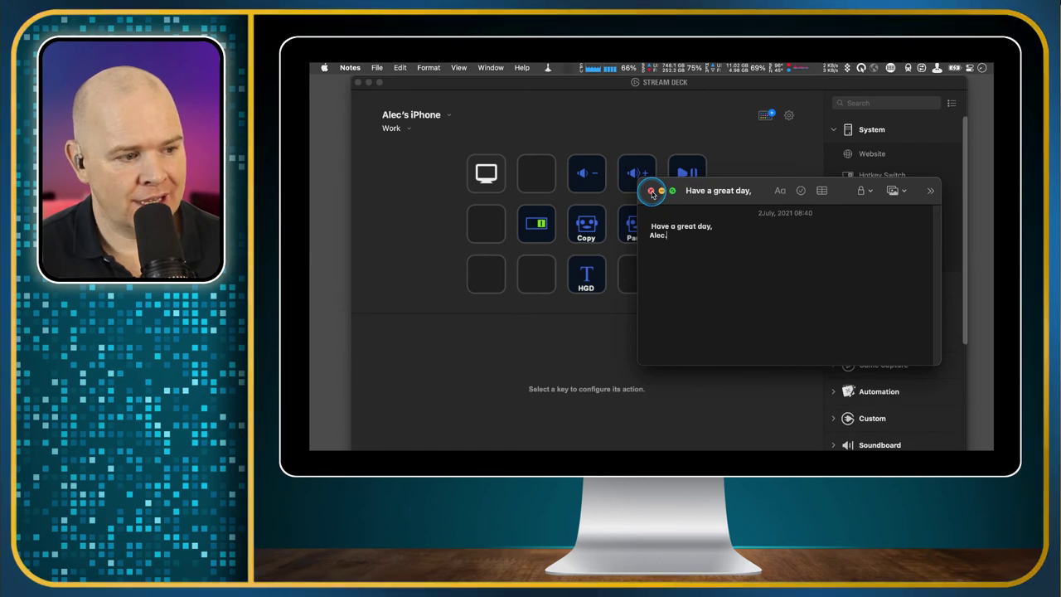
double_click(704, 198)
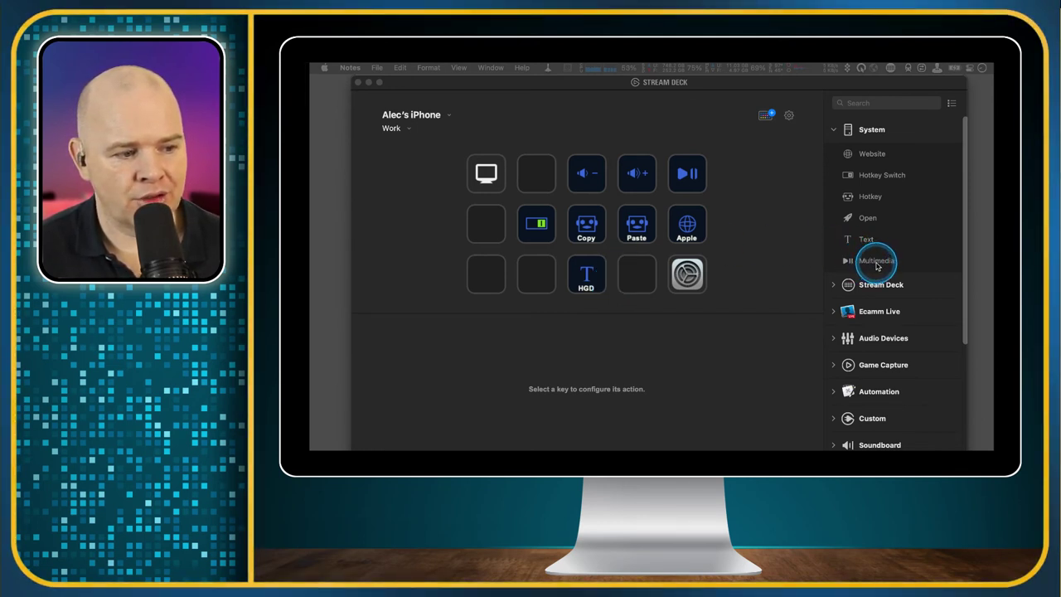
Step: Review the HGD text key's Press Enter after message option and move the key to the second position of the first row
left_click(601, 280)
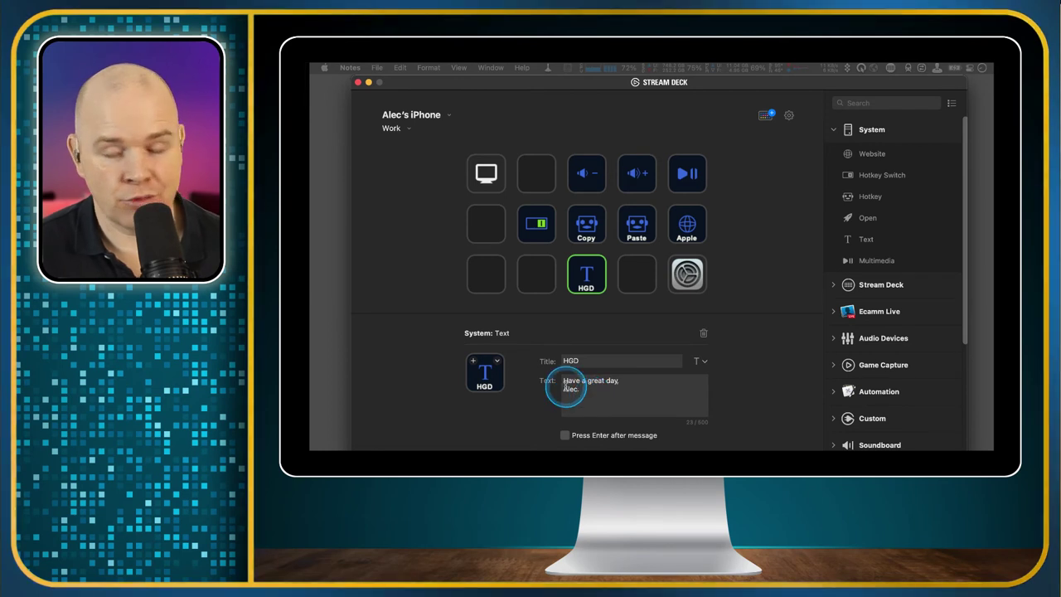
left_click(565, 435)
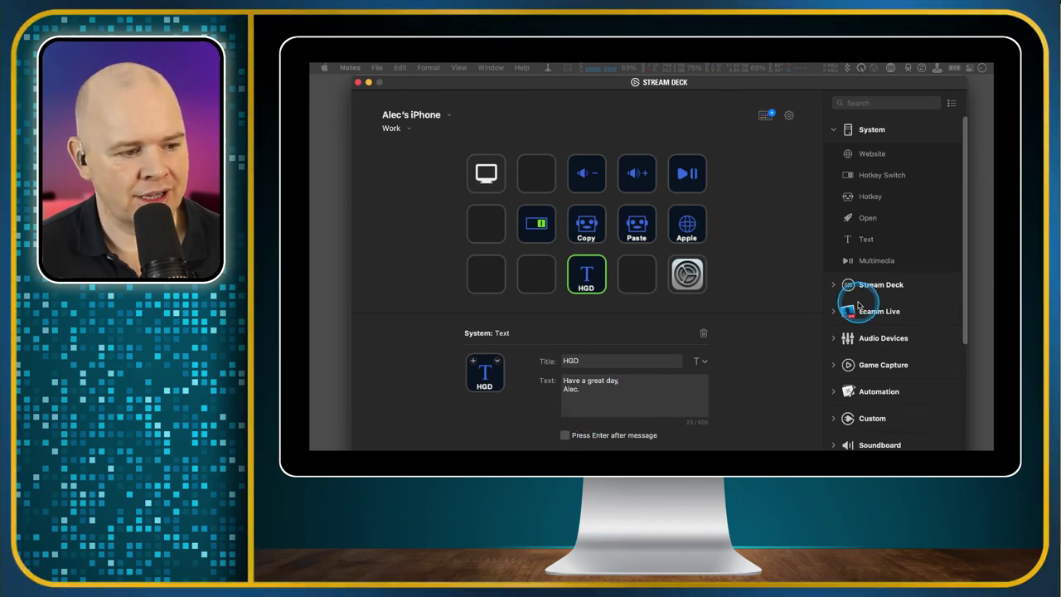
left_click_drag(585, 274, 536, 176)
Step: Add a System Multimedia key, review its action choices keeping Previous Track, and place it first in the second row
left_click_drag(849, 241, 496, 280)
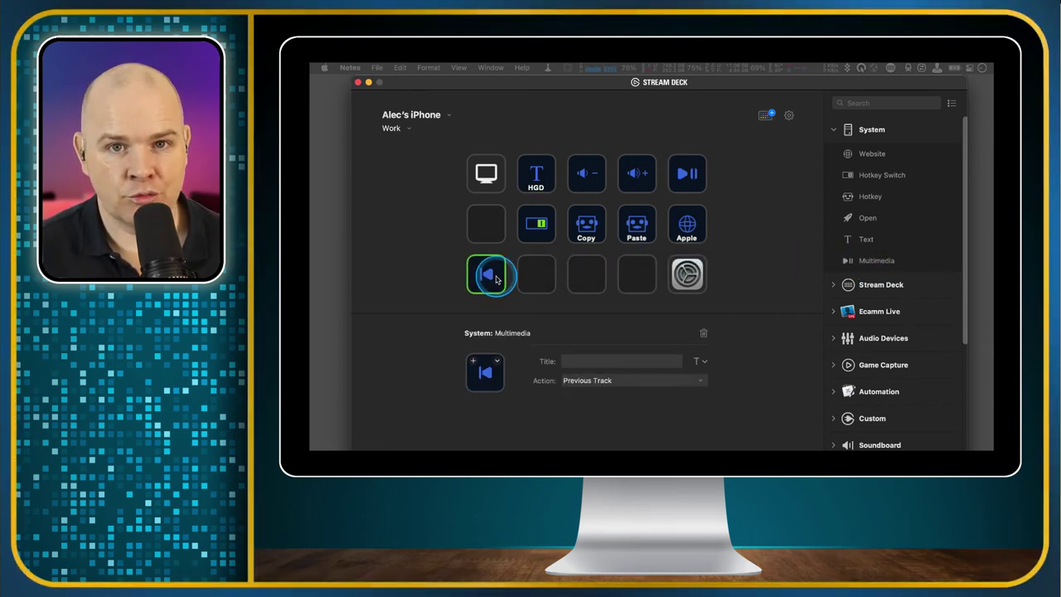
left_click(611, 380)
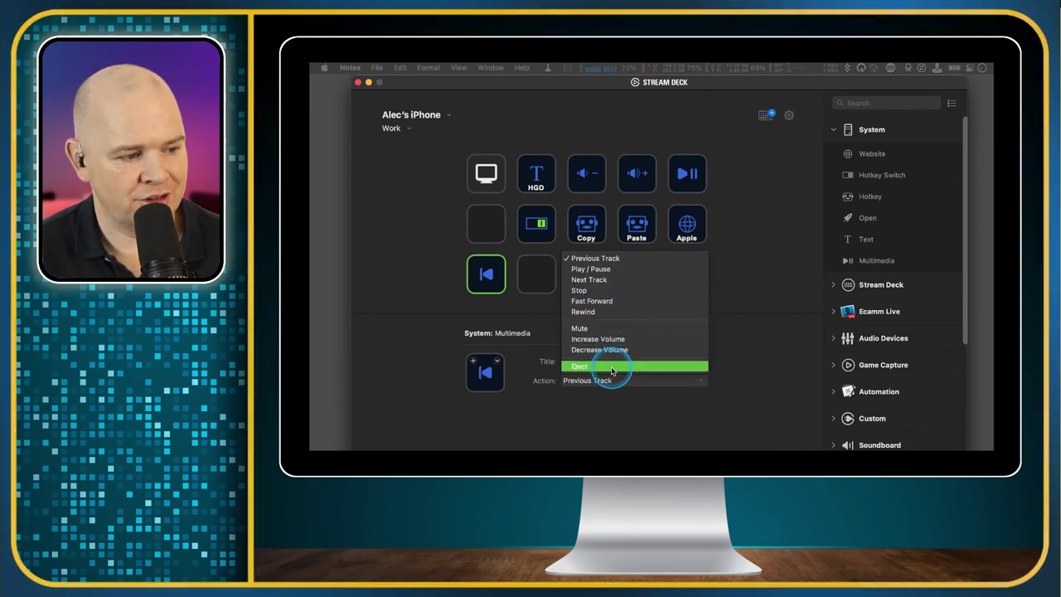
left_click(738, 255)
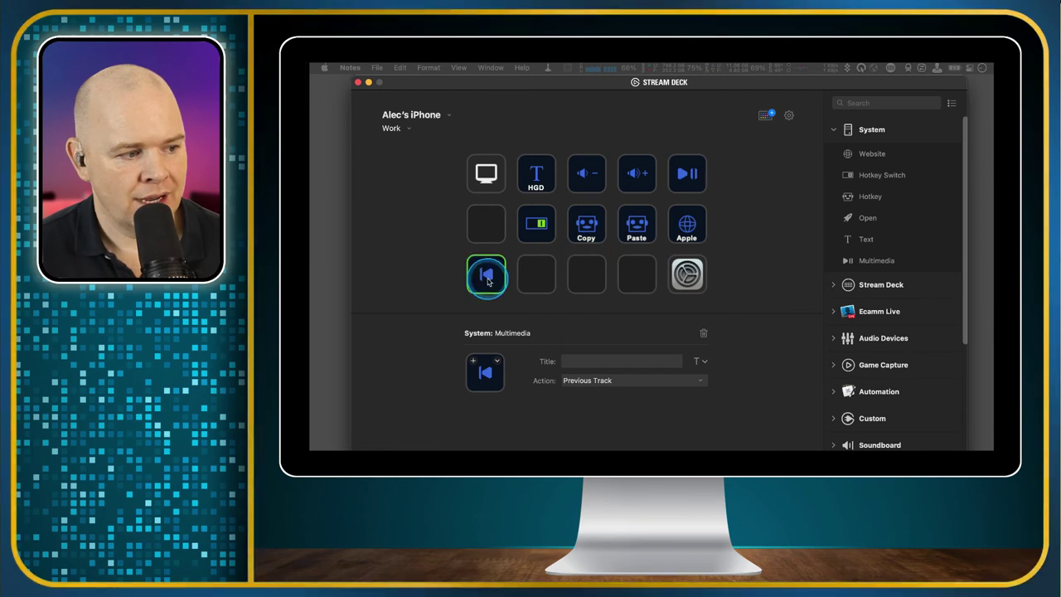
left_click_drag(486, 274, 495, 244)
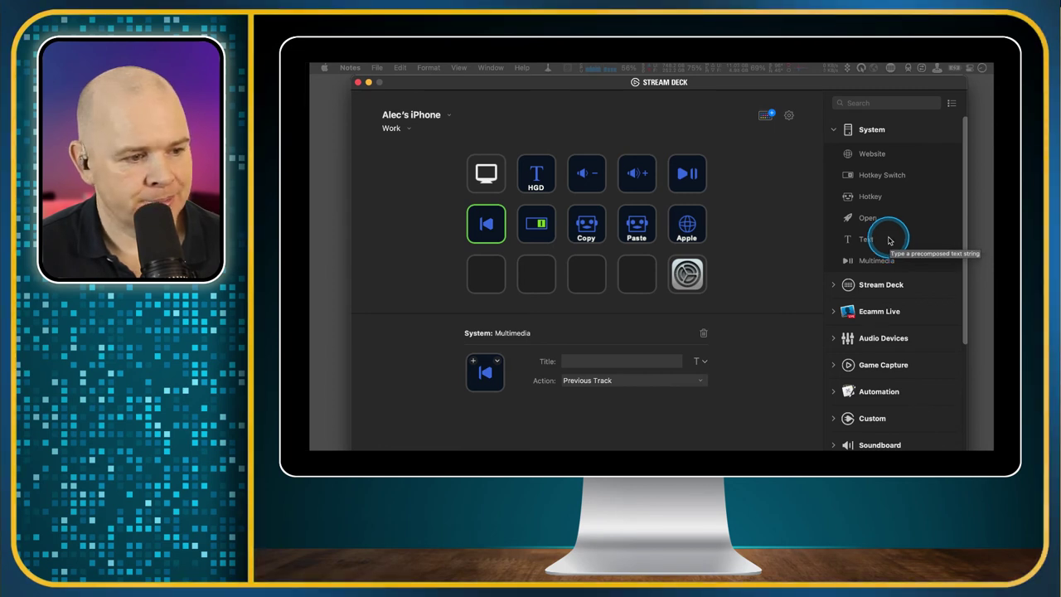
Step: Collapse the System actions, expand the Stream Deck actions and add a Multi Action to the third key of the third row
left_click(836, 131)
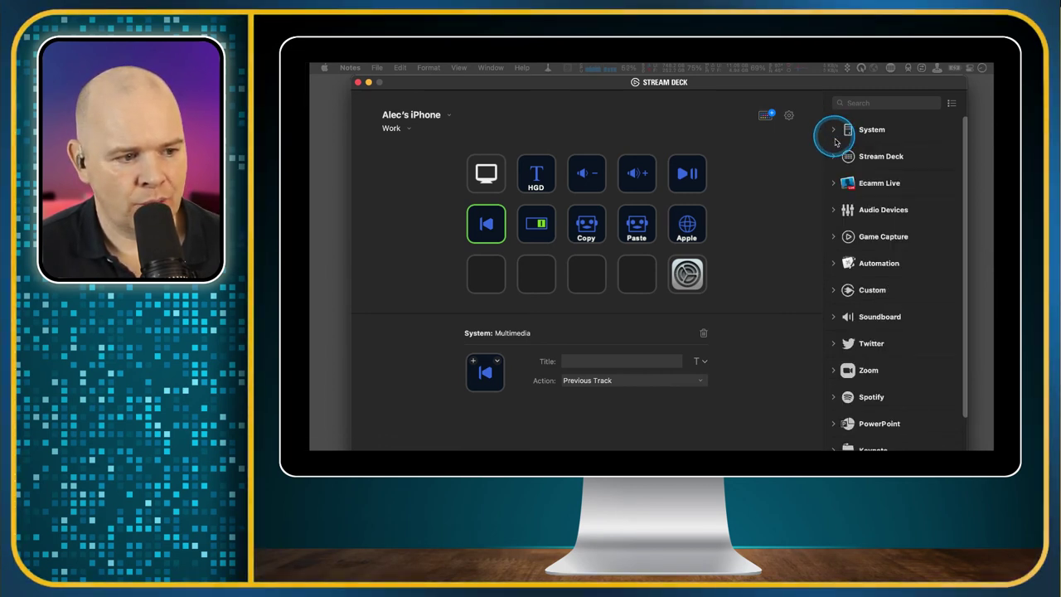
left_click(833, 157)
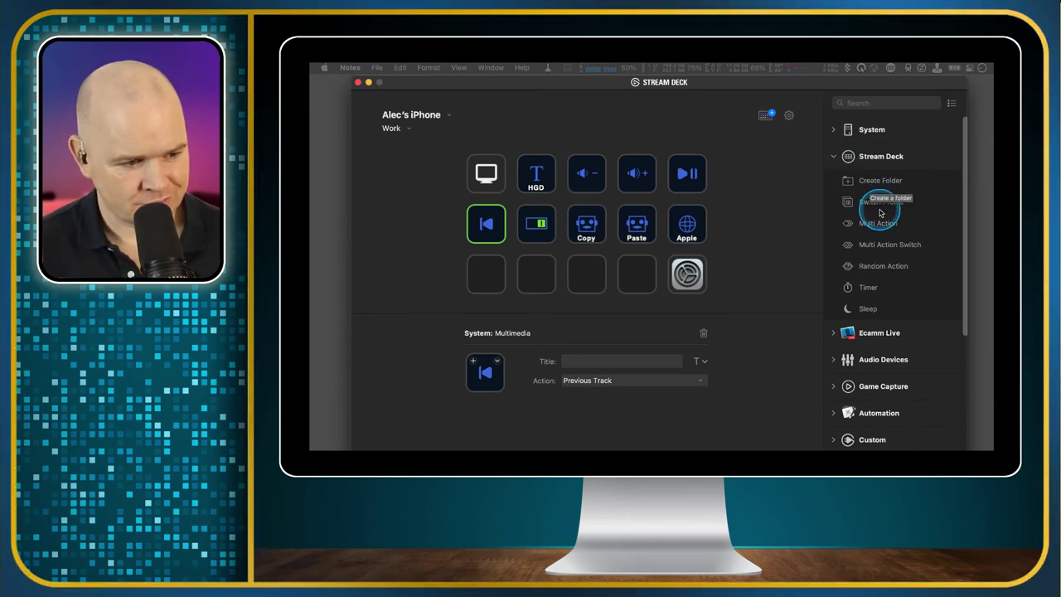
left_click_drag(848, 229, 586, 284)
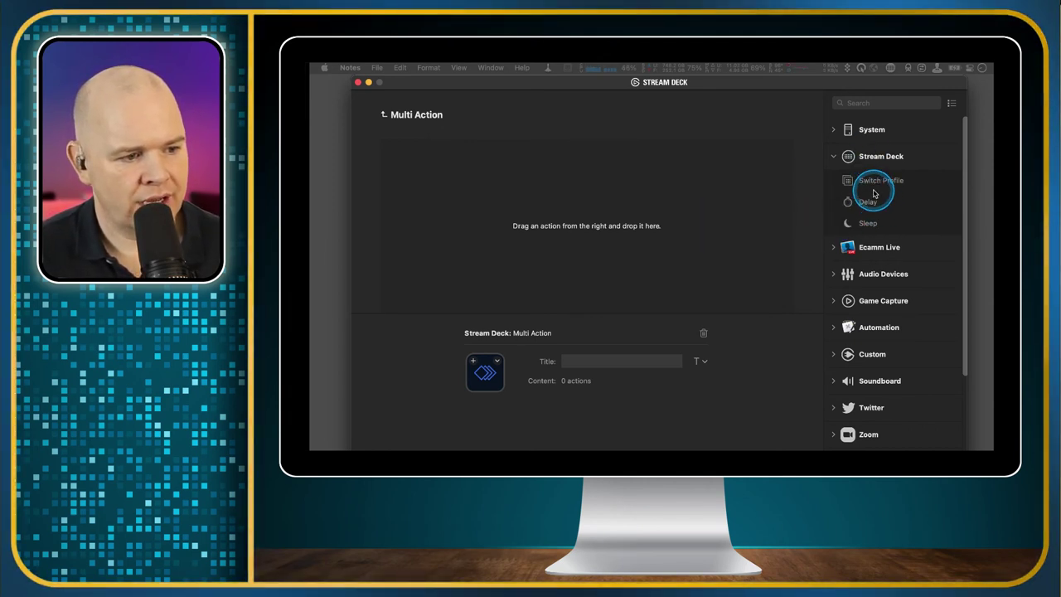
Step: Fill the Multi Action with a System Website action, two System Open actions and a System Multimedia action, in that order
left_click(834, 130)
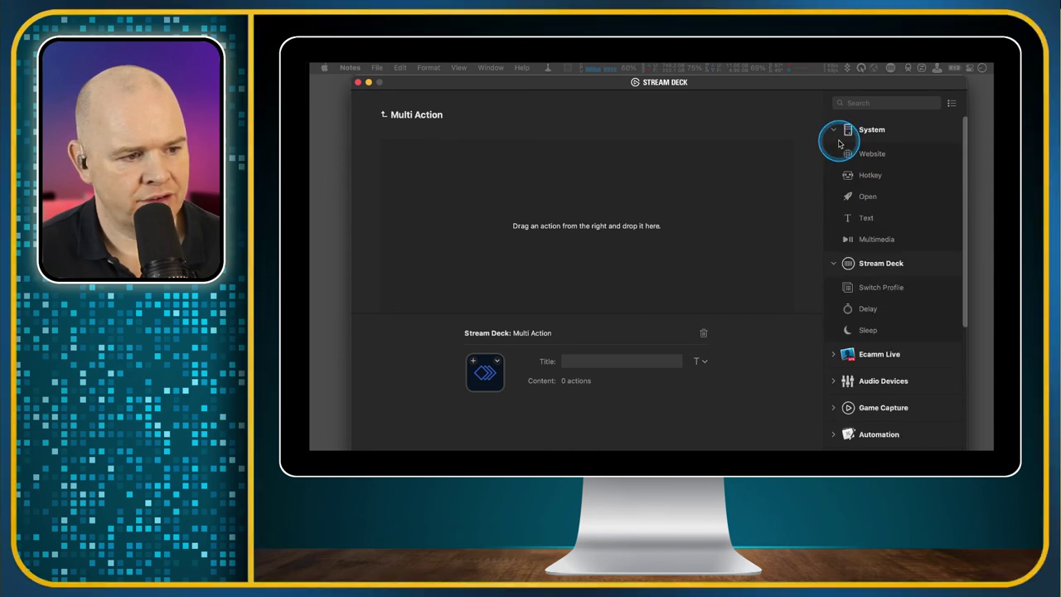
left_click_drag(847, 154, 568, 188)
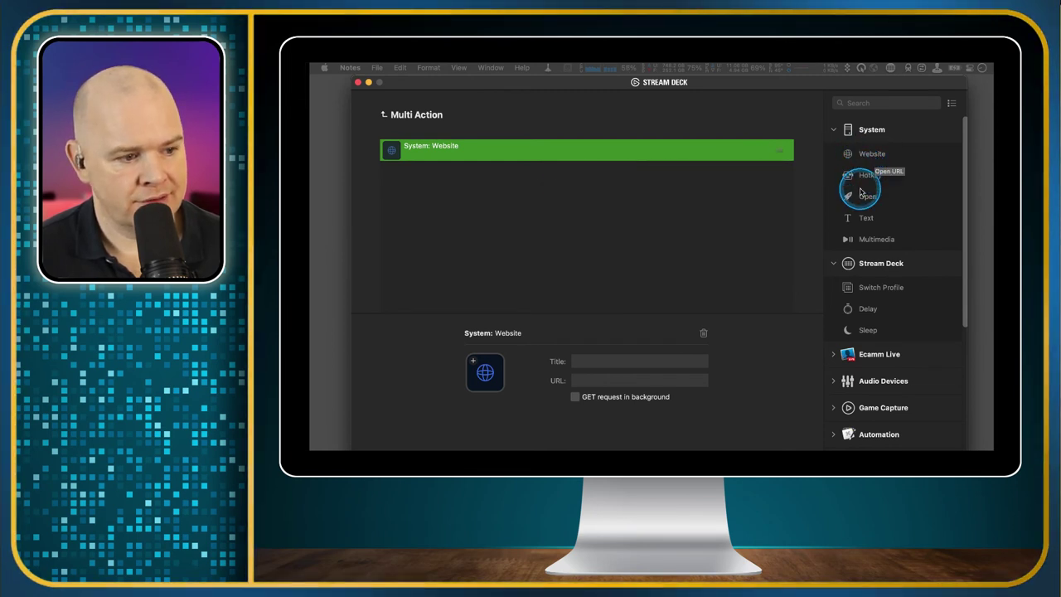
left_click_drag(867, 199, 541, 162)
left_click_drag(872, 195, 565, 194)
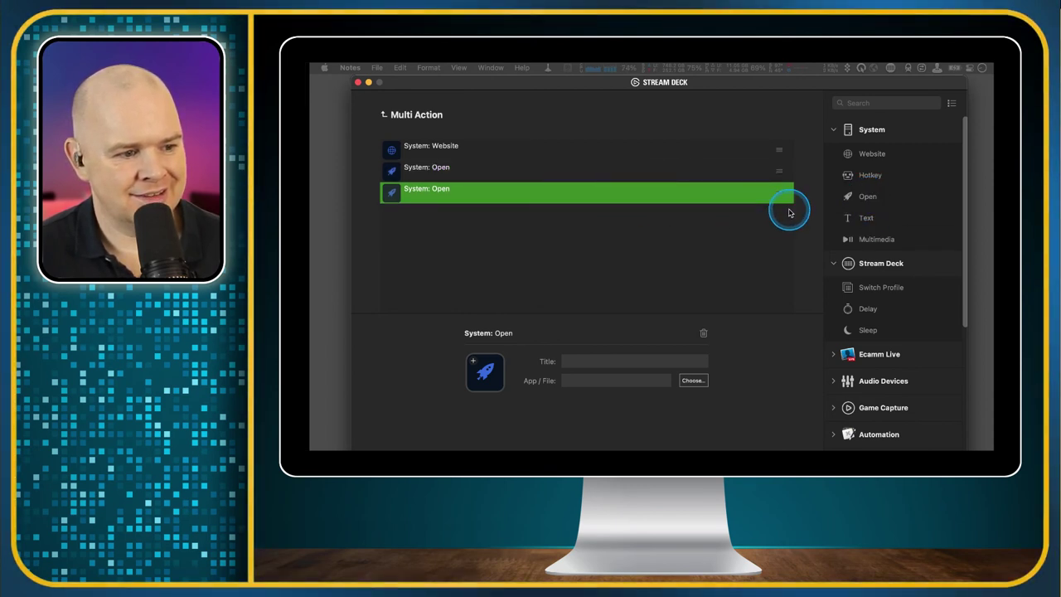
left_click_drag(854, 240, 560, 224)
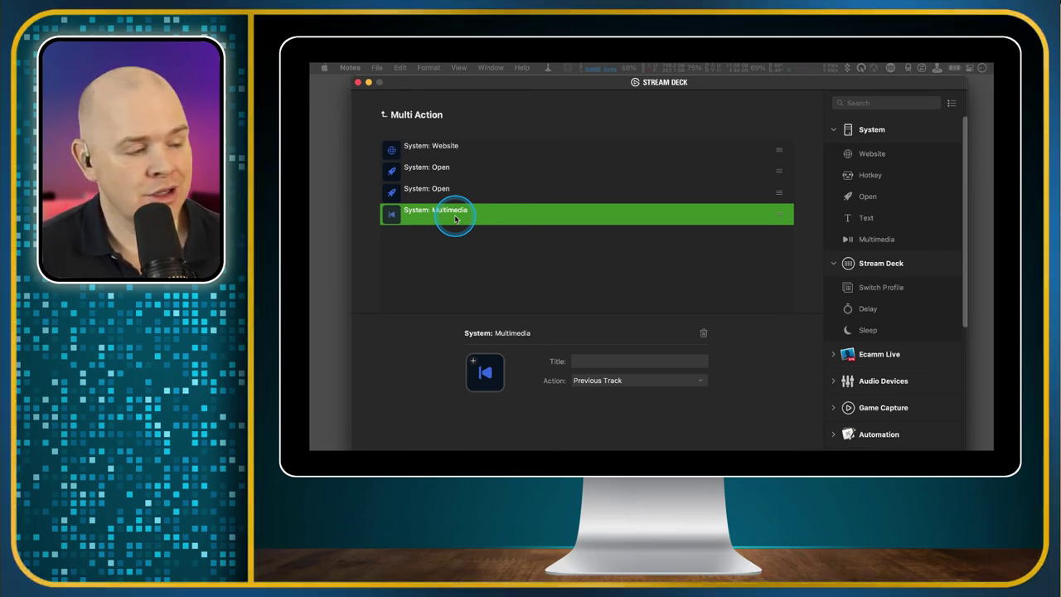
Step: Assign Microsoft Excel to the first Open action and Microsoft Word to the second Open action of the Multi Action
left_click(393, 170)
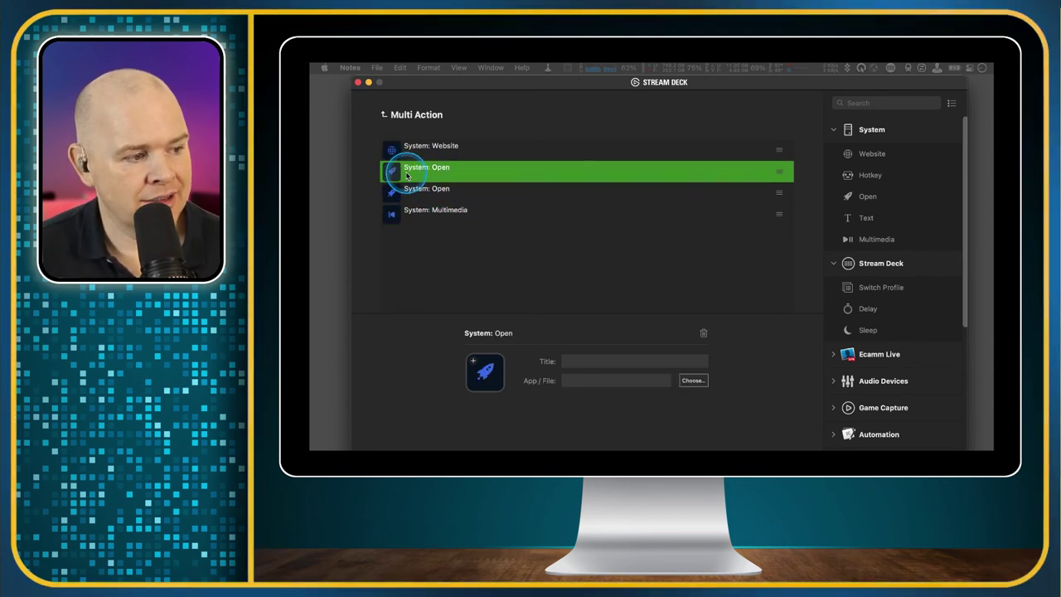
left_click(694, 382)
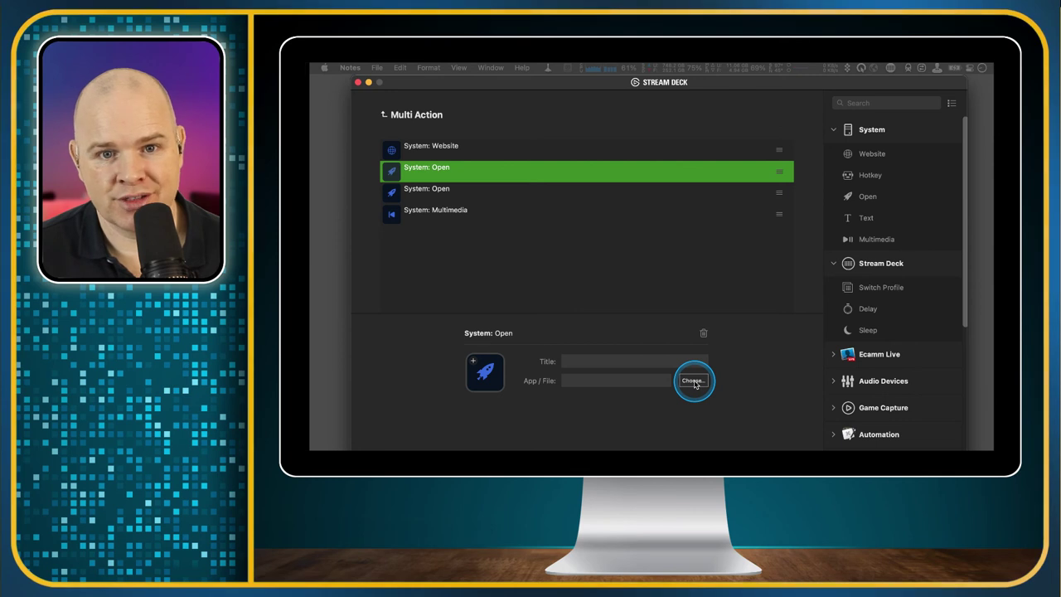
left_click(928, 293)
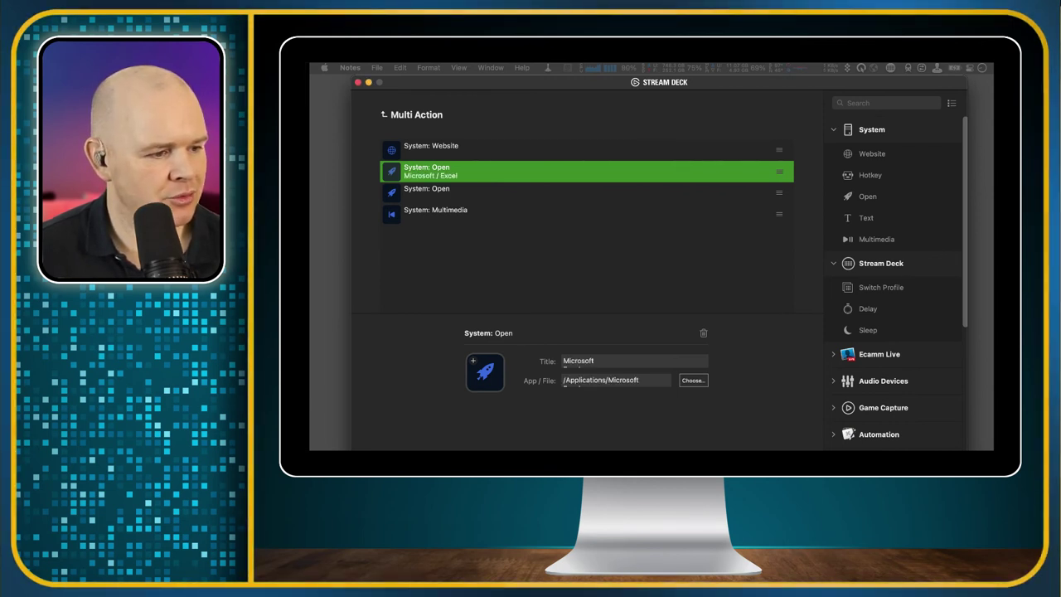
left_click(452, 190)
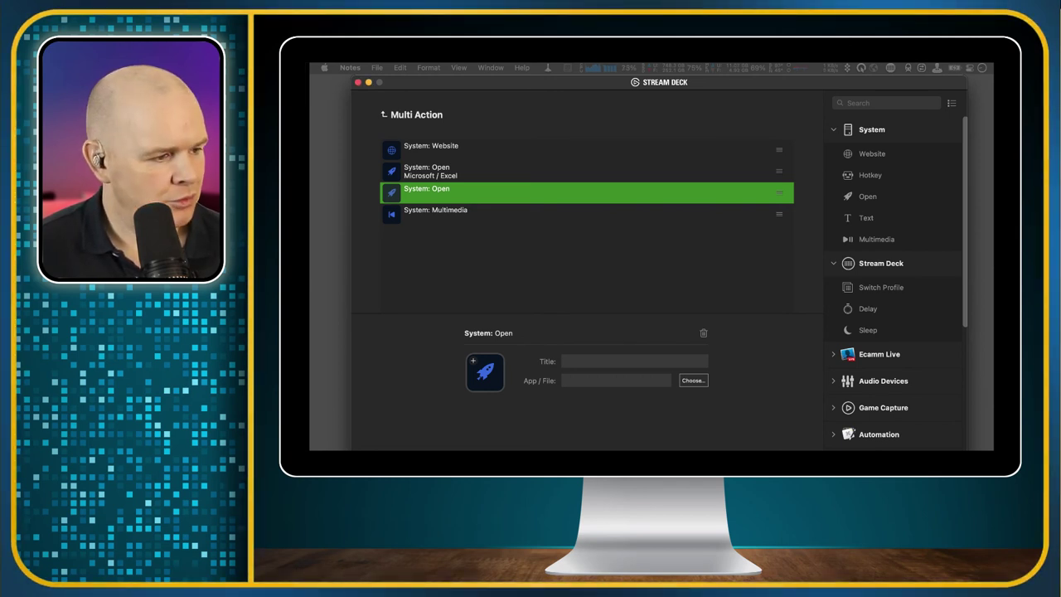
left_click(433, 149)
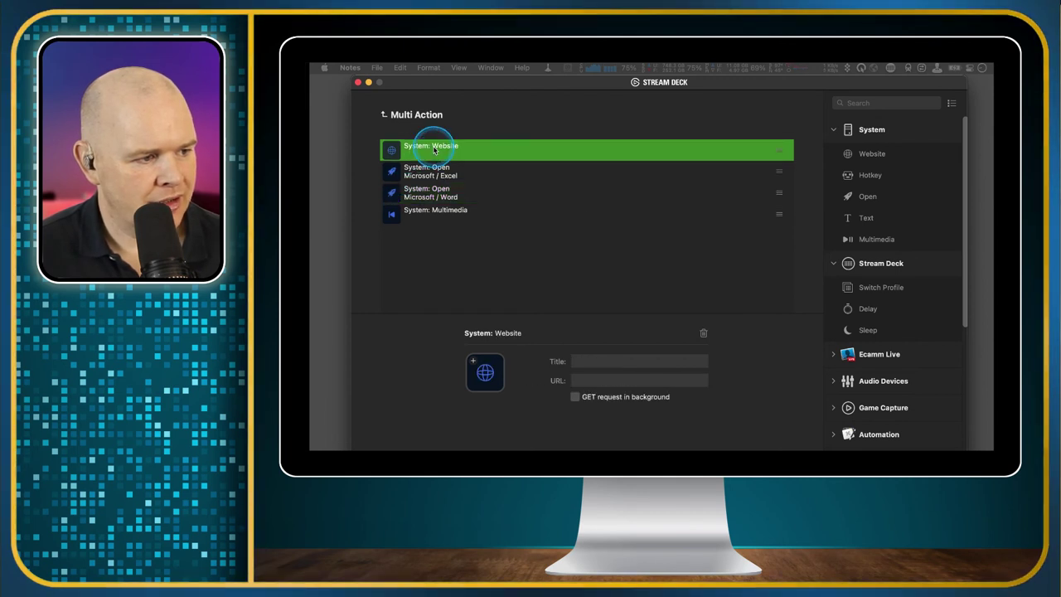
left_click(611, 378)
type("Http://www.apple.com")
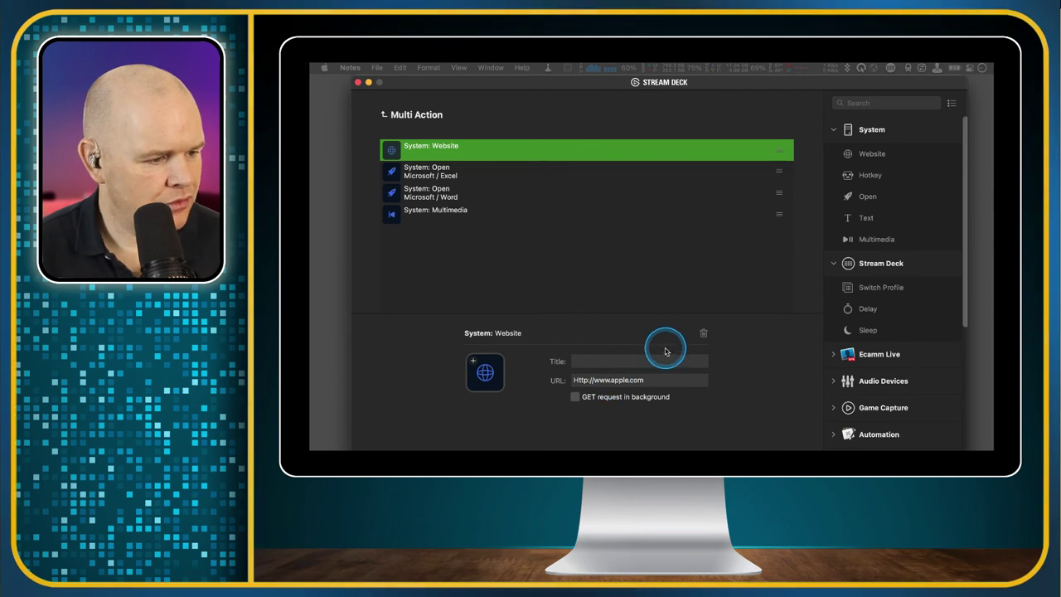
Step: Set the Multi Action's Multimedia action to Play / Pause and review its Website and Open actions
left_click(532, 192)
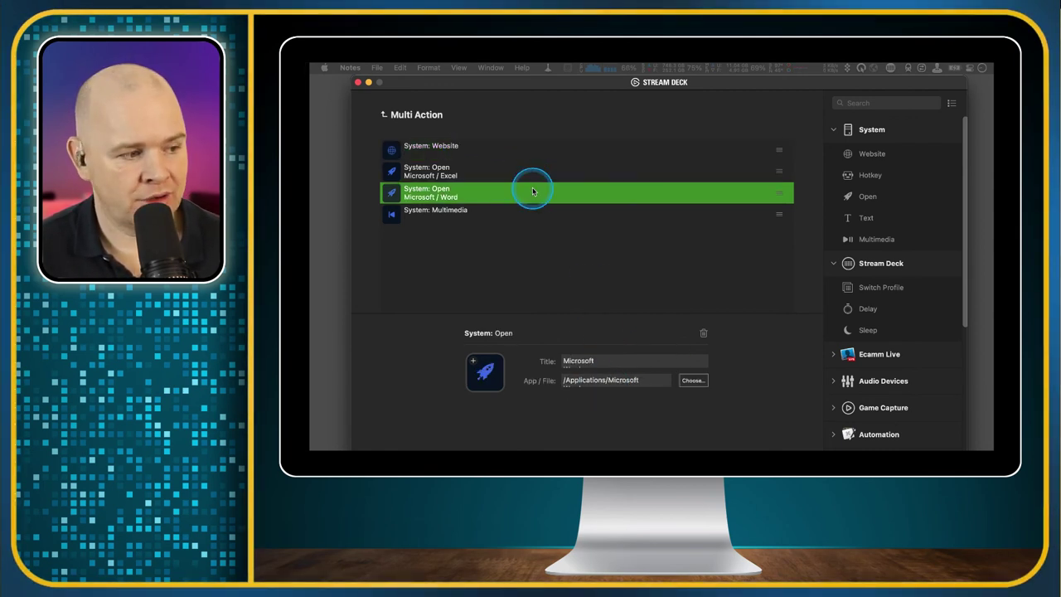
left_click(411, 214)
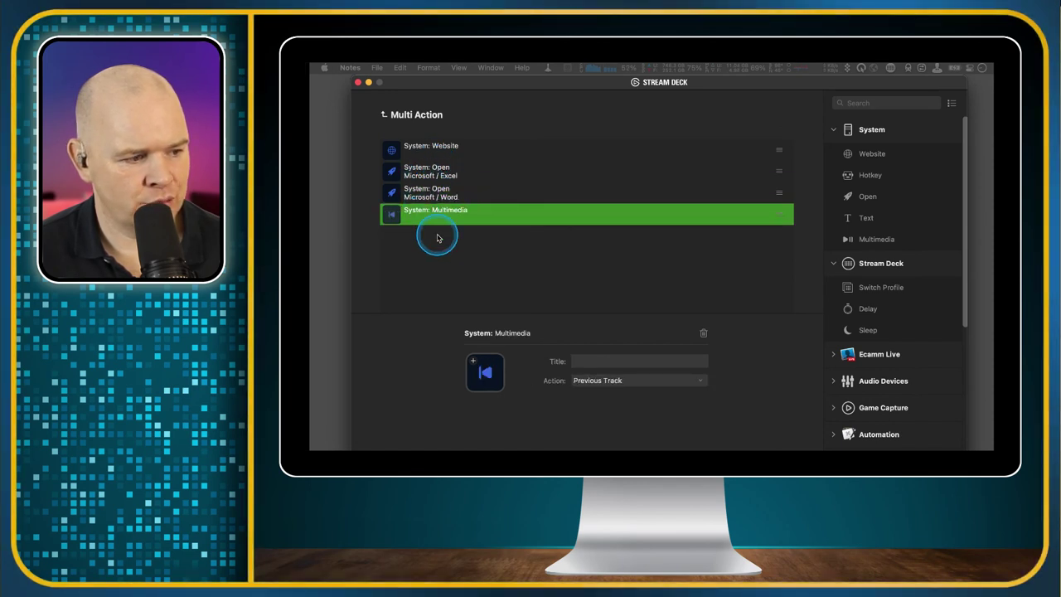
left_click(606, 381)
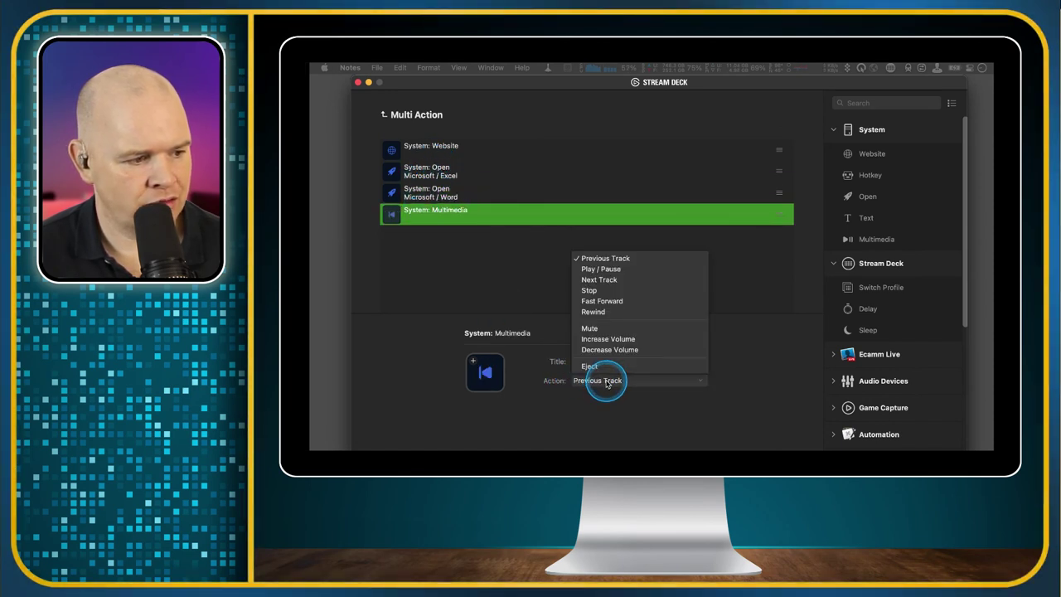
left_click(601, 269)
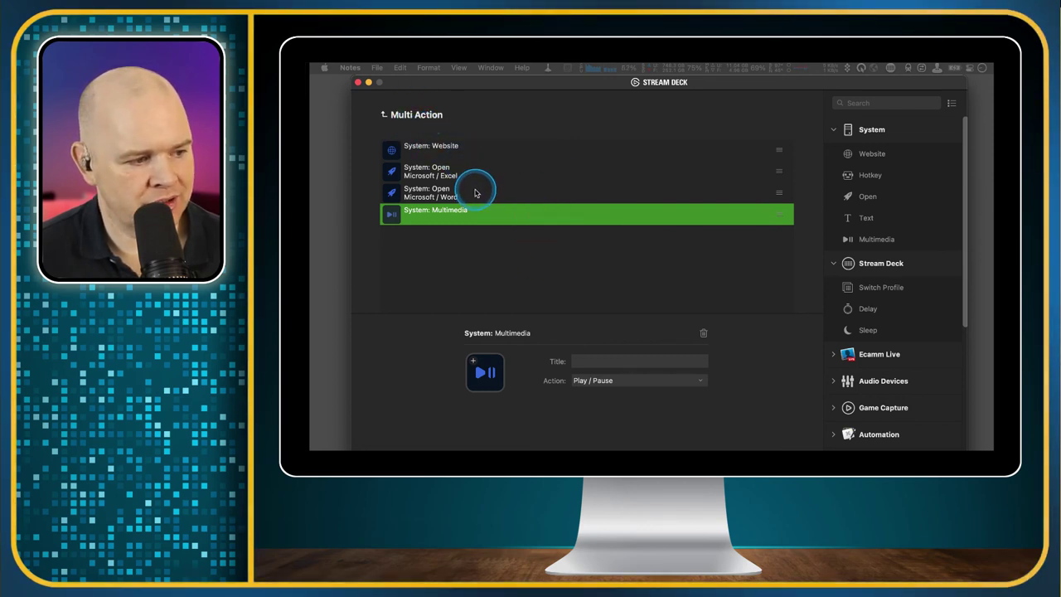
left_click(429, 149)
left_click(432, 173)
left_click(415, 197)
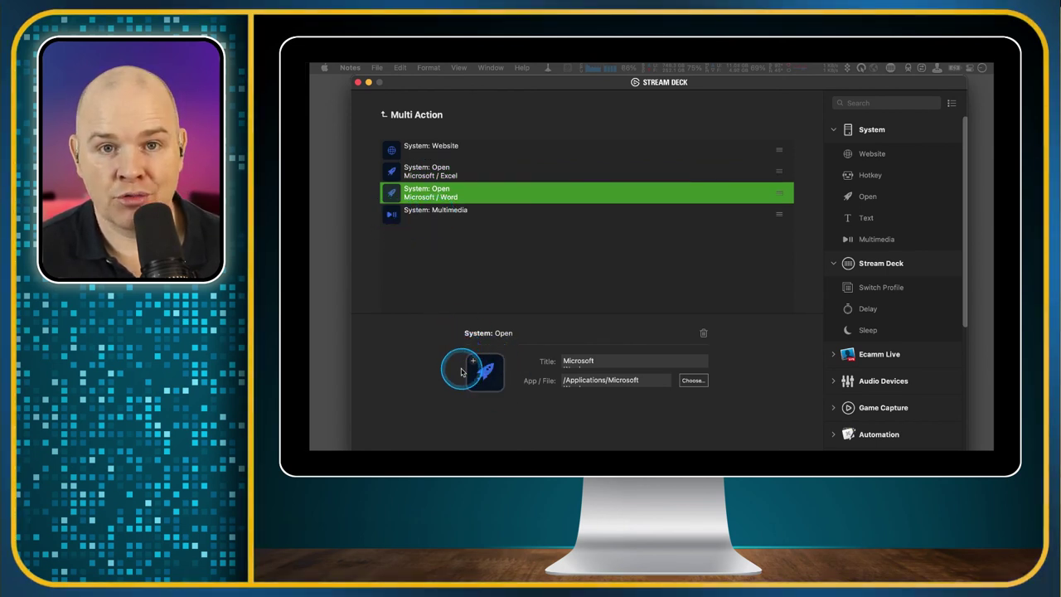
Step: Return to the Work profile and title the Multi Action key "Open Apps", with each word on its own line
left_click(382, 113)
left_click(587, 274)
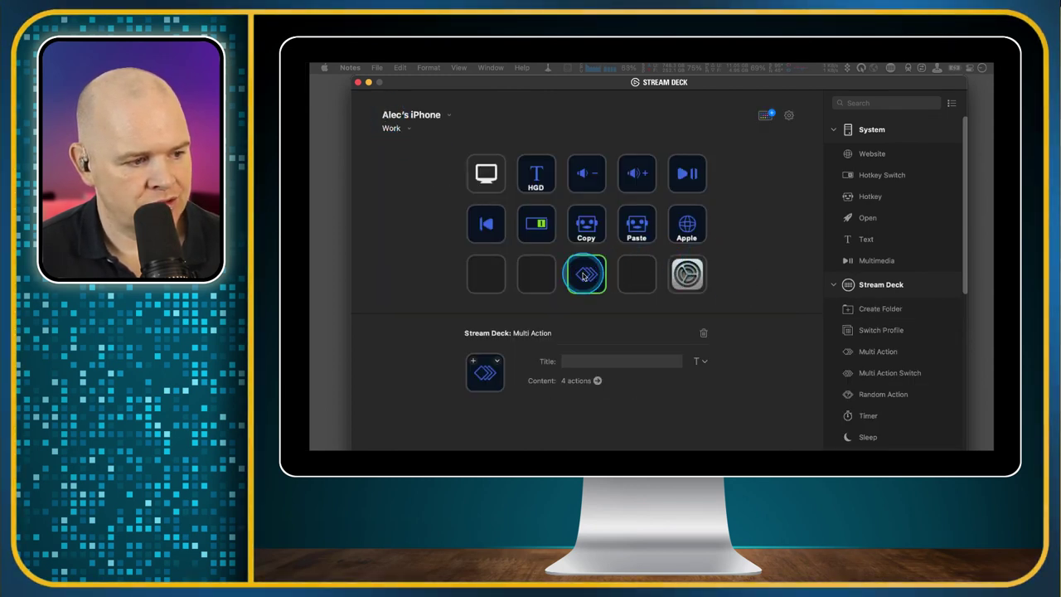
left_click(579, 361)
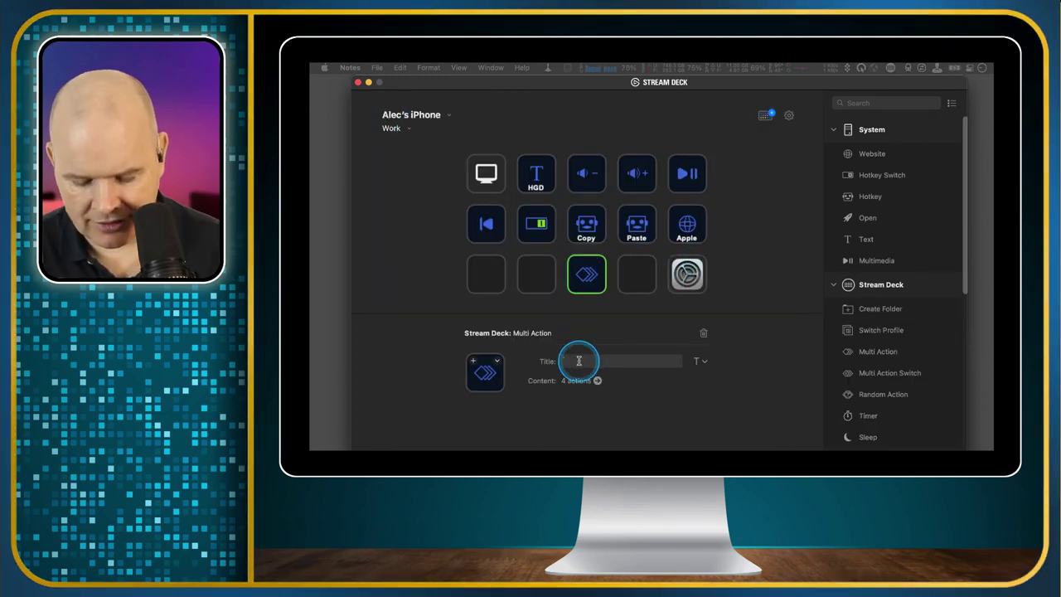
type("Open")
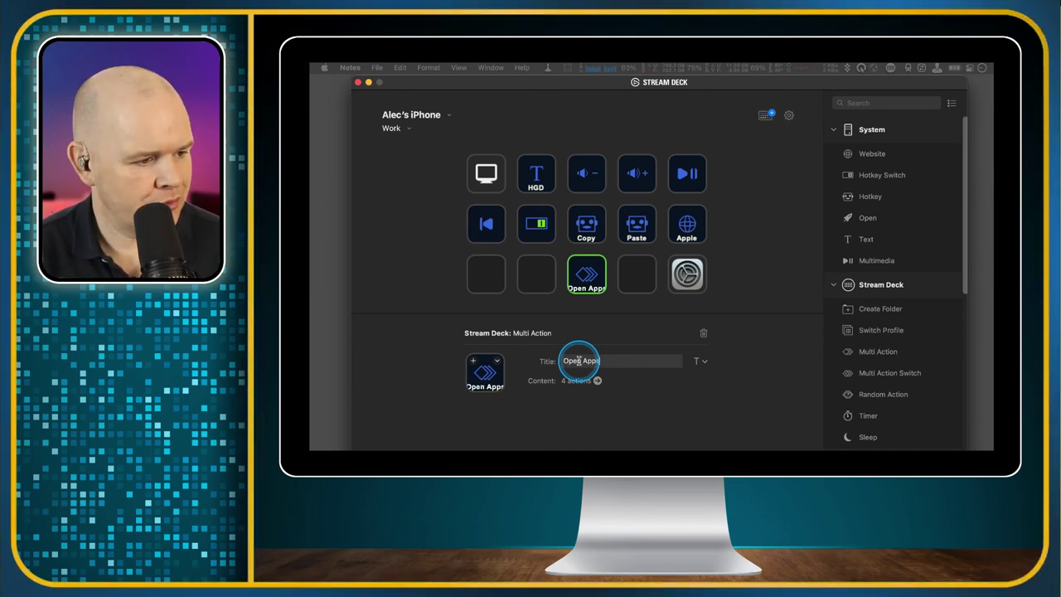
type(" Apps")
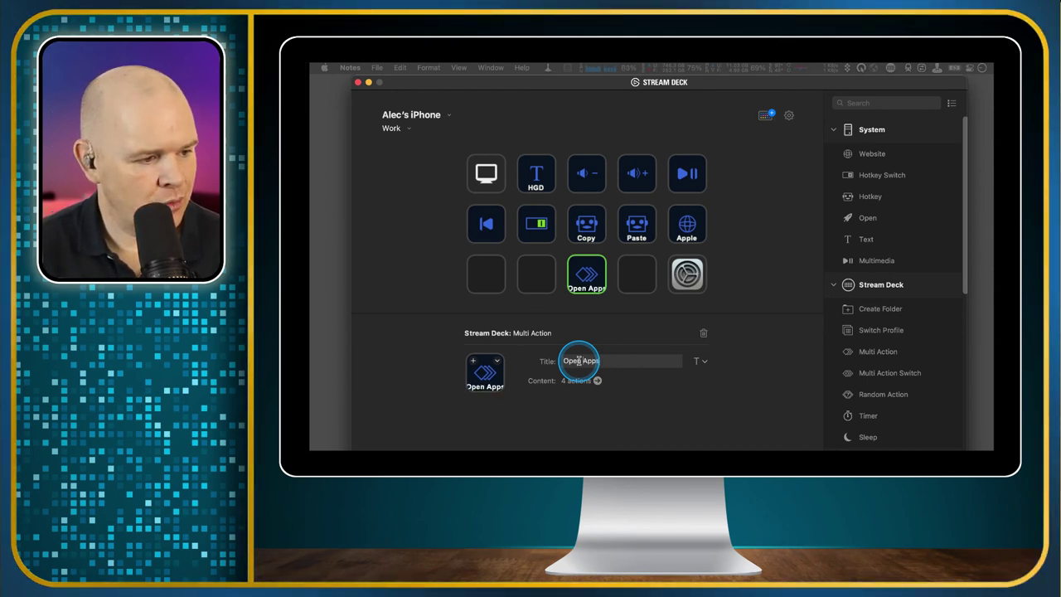
left_click(579, 361)
key("BackSpace")
key("Return")
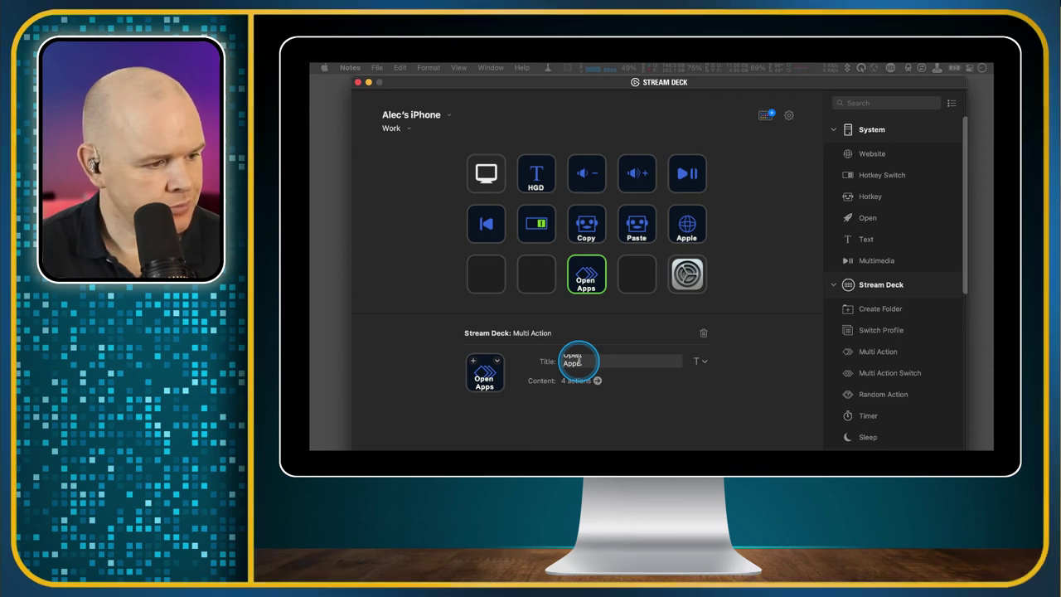
left_click(640, 273)
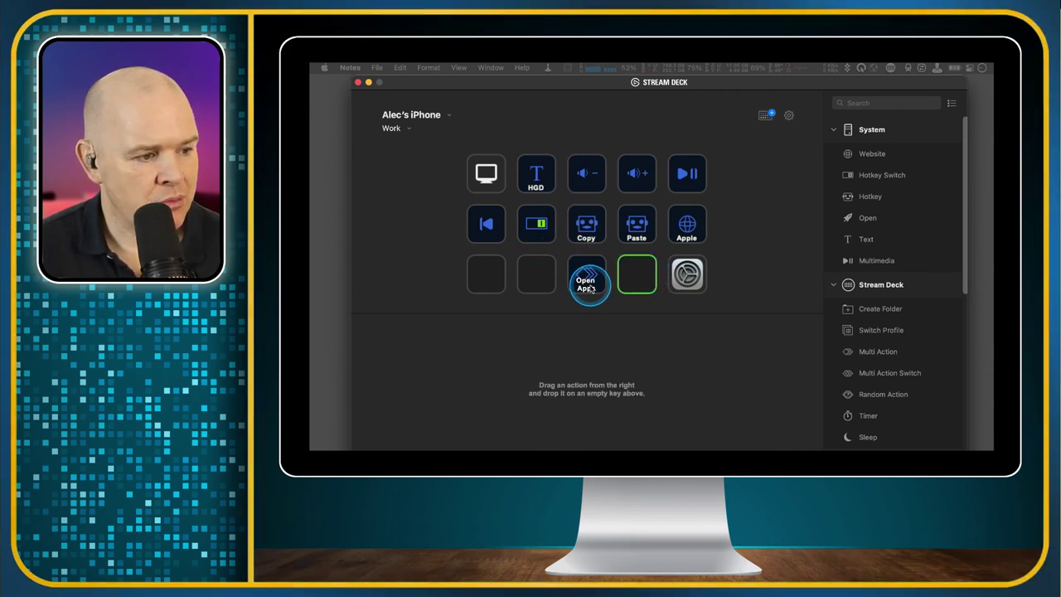
left_click(588, 288)
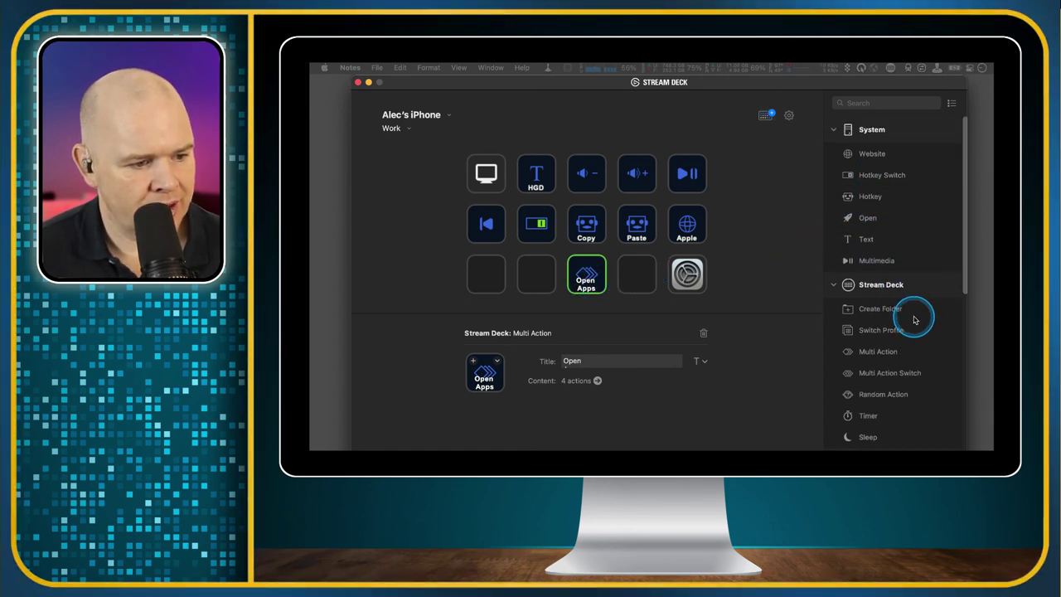
Step: Add a Multi Action Switch to the second key of the third row, view its two-state setup and return to the profile
scroll(912, 315, "down", 2)
left_click_drag(850, 330, 539, 289)
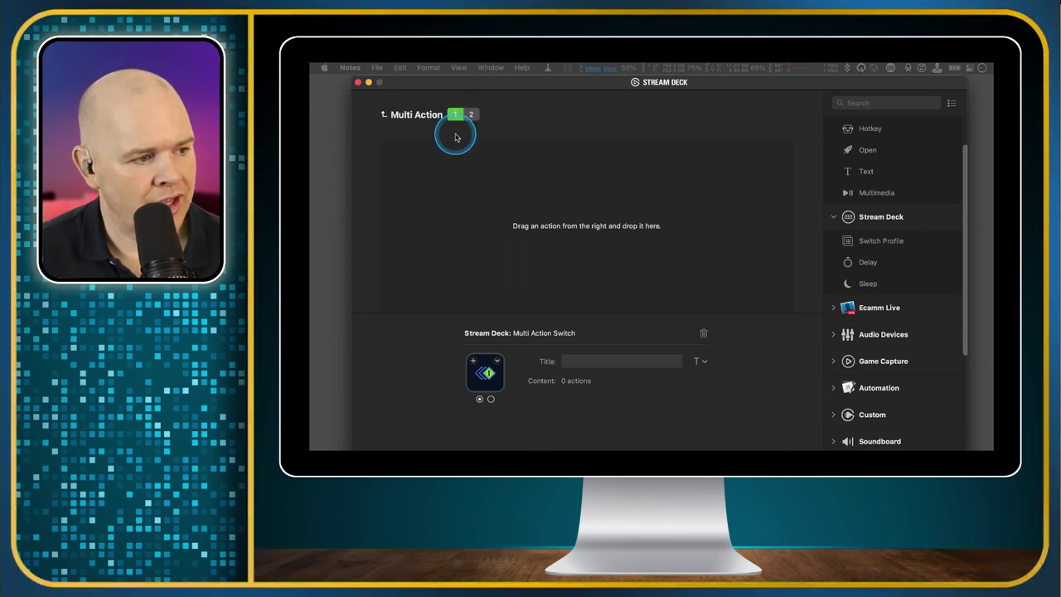
left_click(491, 400)
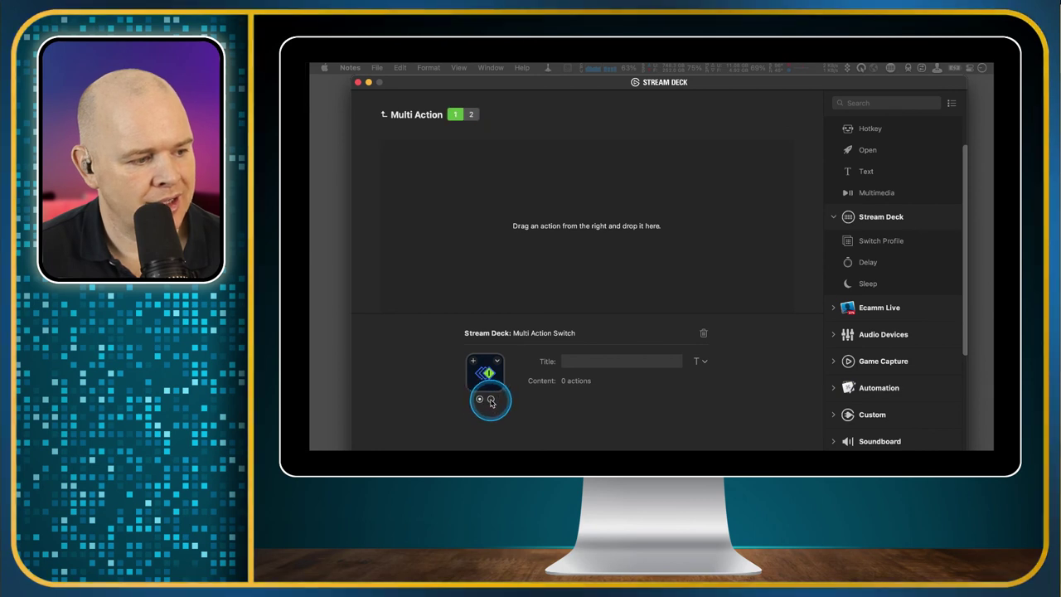
left_click(455, 115)
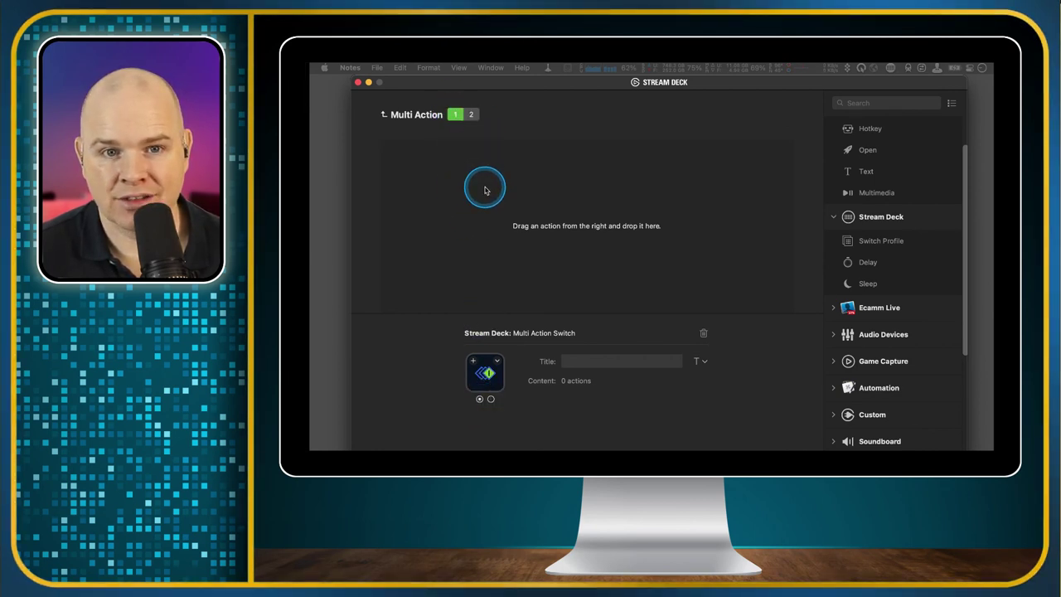
left_click(384, 116)
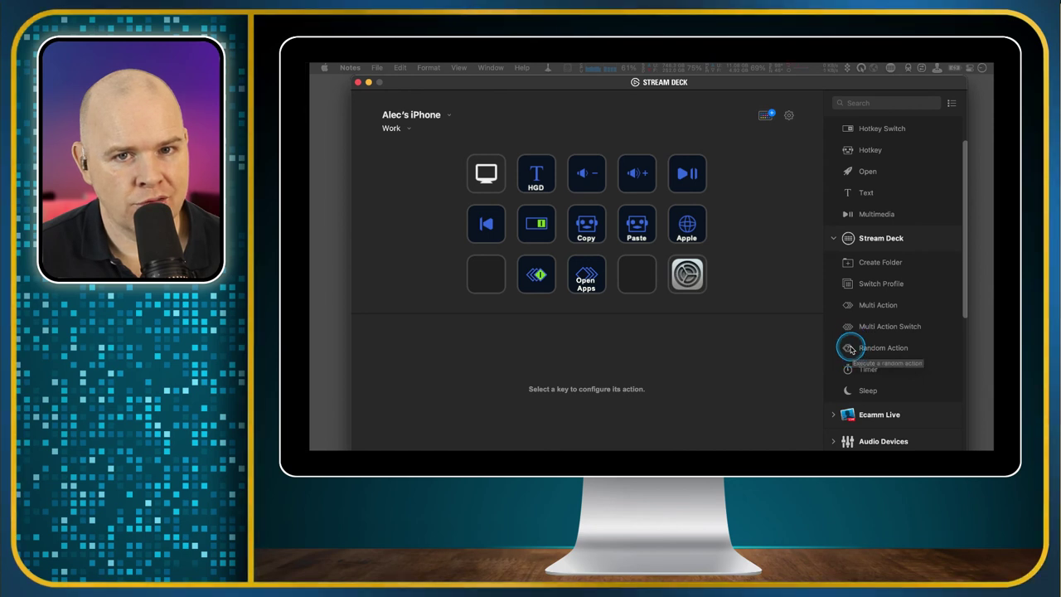
Step: Add a Random Action to the fourth key of the third row and fill it with four System Website actions
left_click_drag(849, 349, 640, 268)
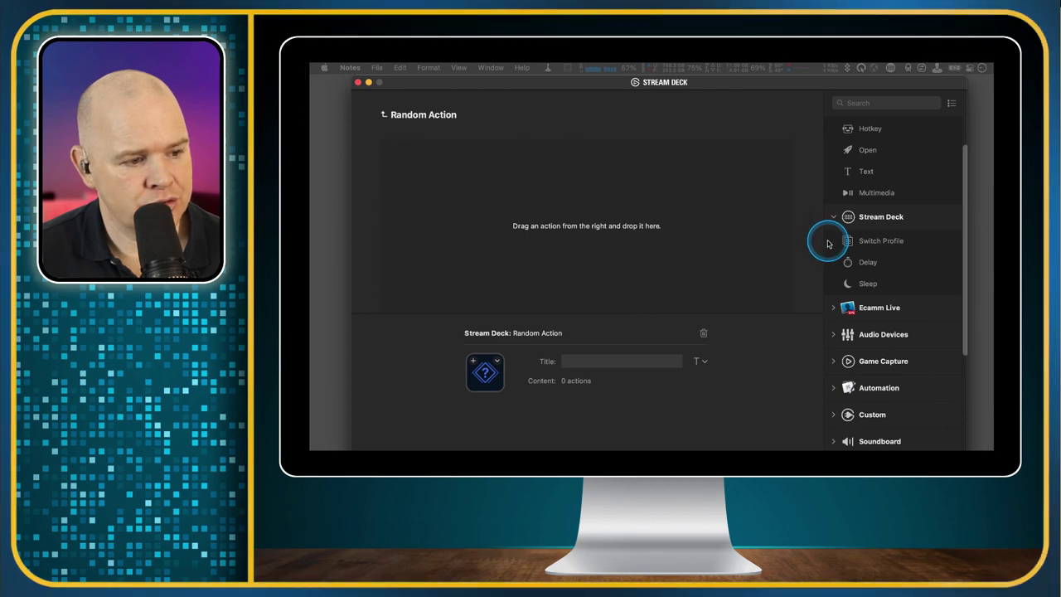
left_click_drag(866, 149, 886, 207)
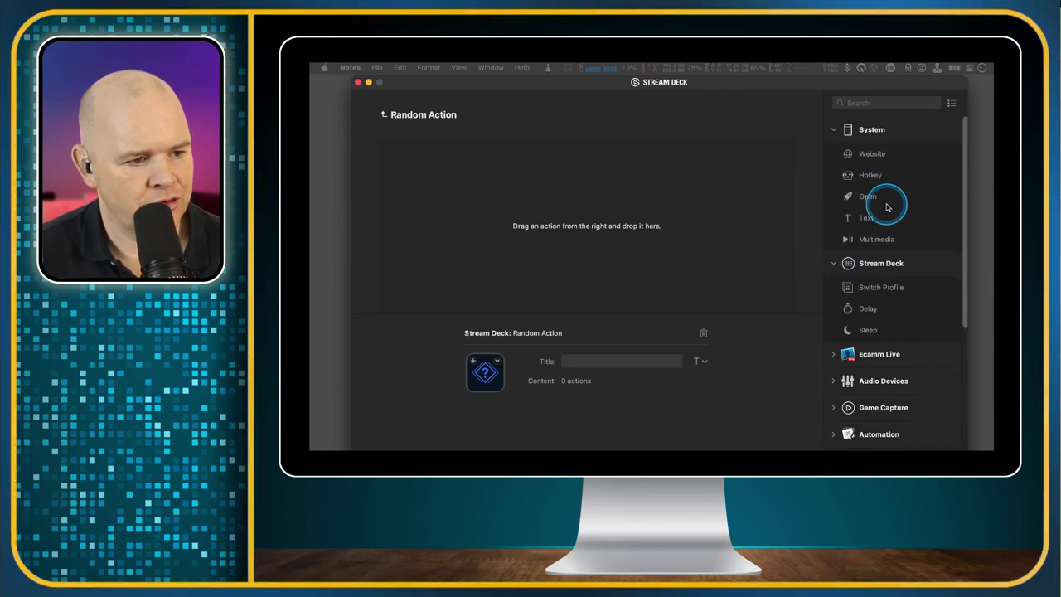
left_click_drag(859, 152, 548, 172)
left_click_drag(874, 159, 548, 199)
left_click_drag(870, 154, 406, 245)
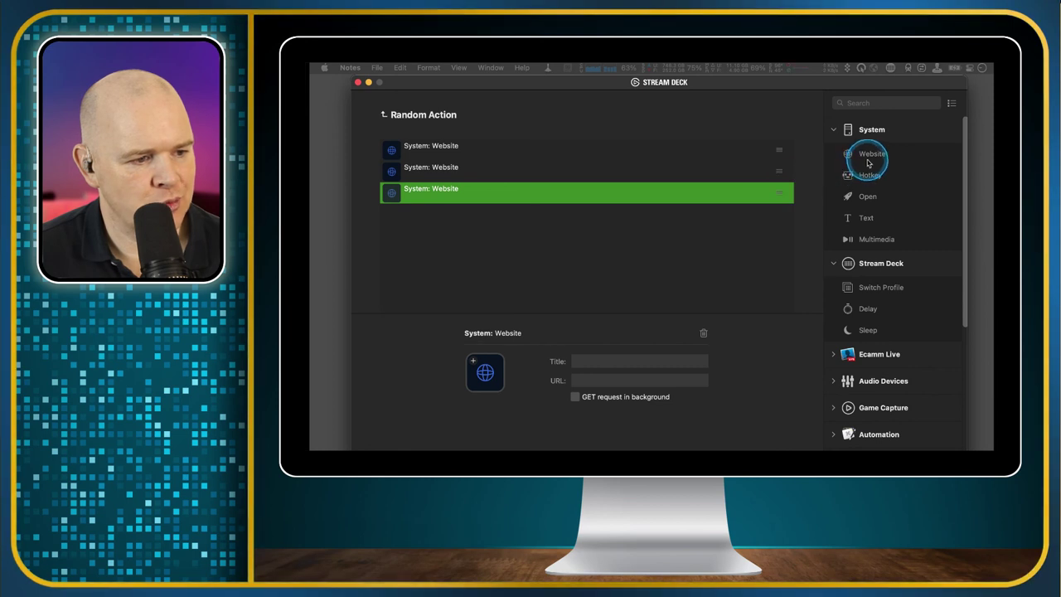
left_click_drag(869, 162, 549, 237)
left_click(582, 378)
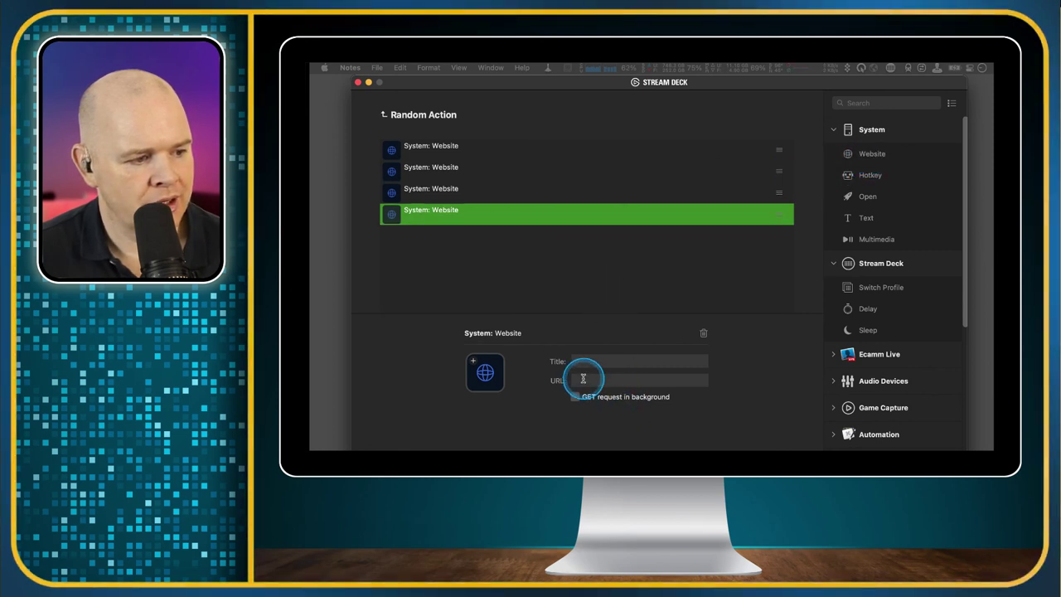
left_click(452, 196)
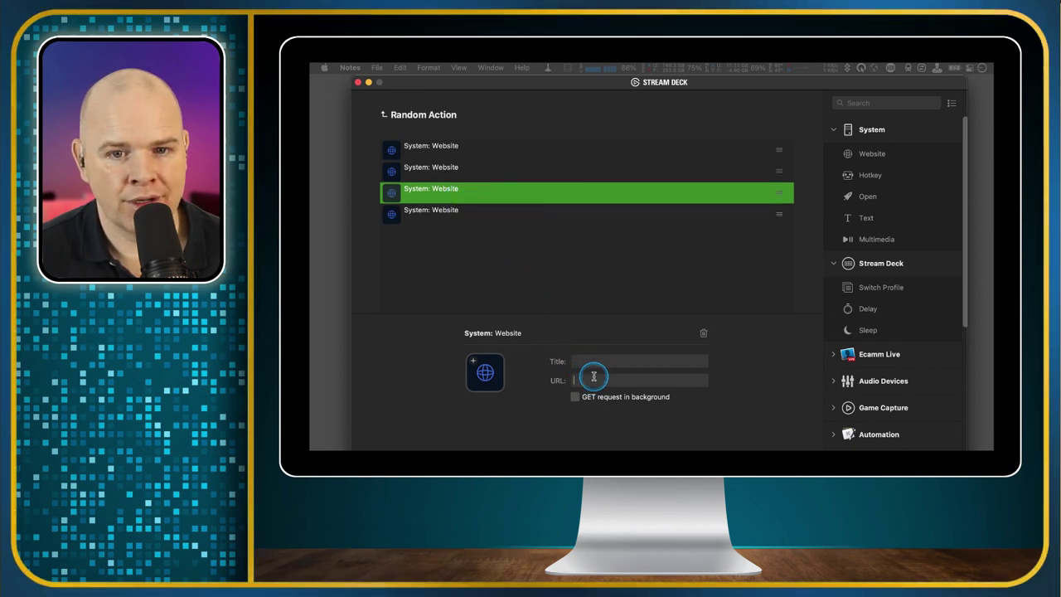
Step: Return to the Work profile and add a Timer action to the first key of the third row
left_click(383, 115)
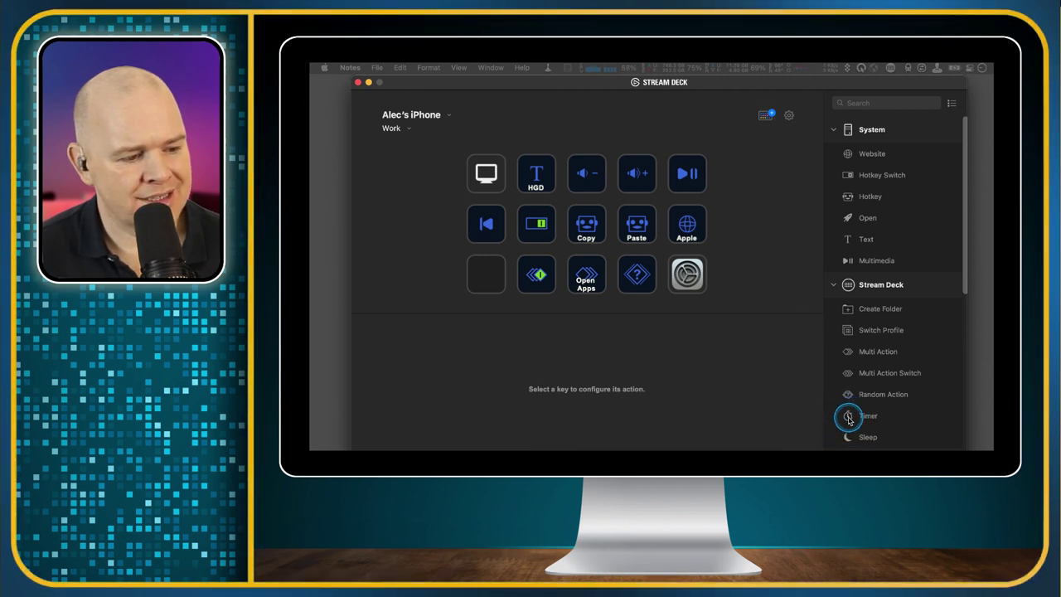
left_click_drag(846, 416, 486, 278)
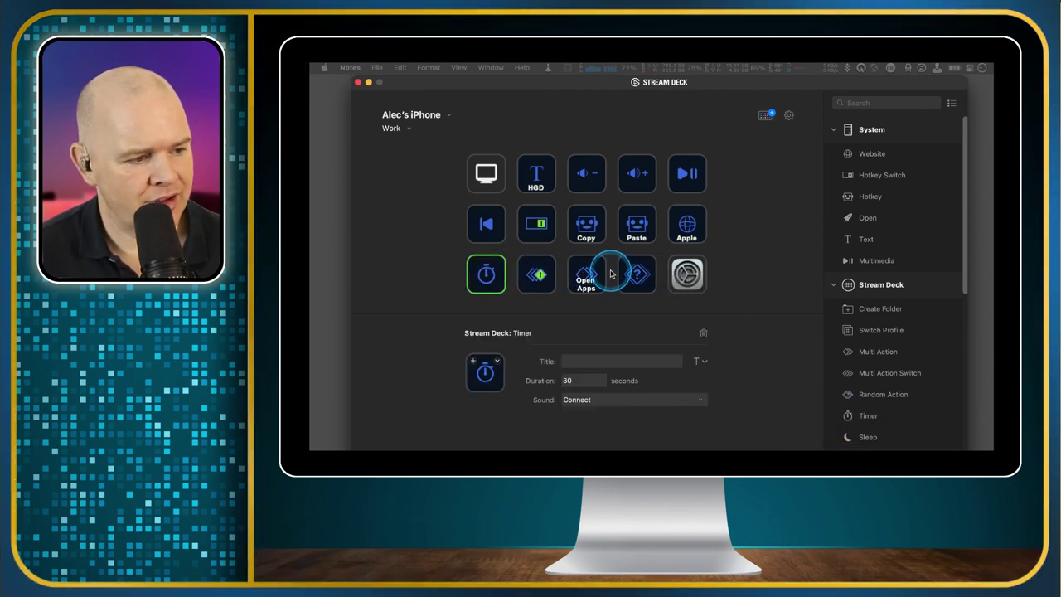
Step: Delete the Random Action and Multi Action Switch keys from the third row
left_click(637, 275)
right_click(639, 279)
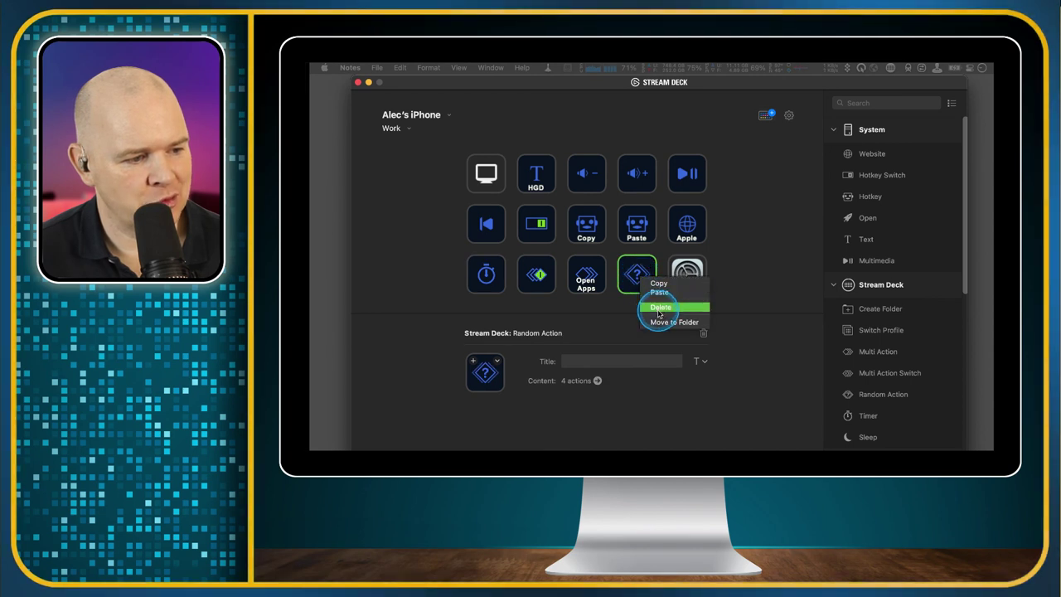
left_click(659, 313)
right_click(538, 278)
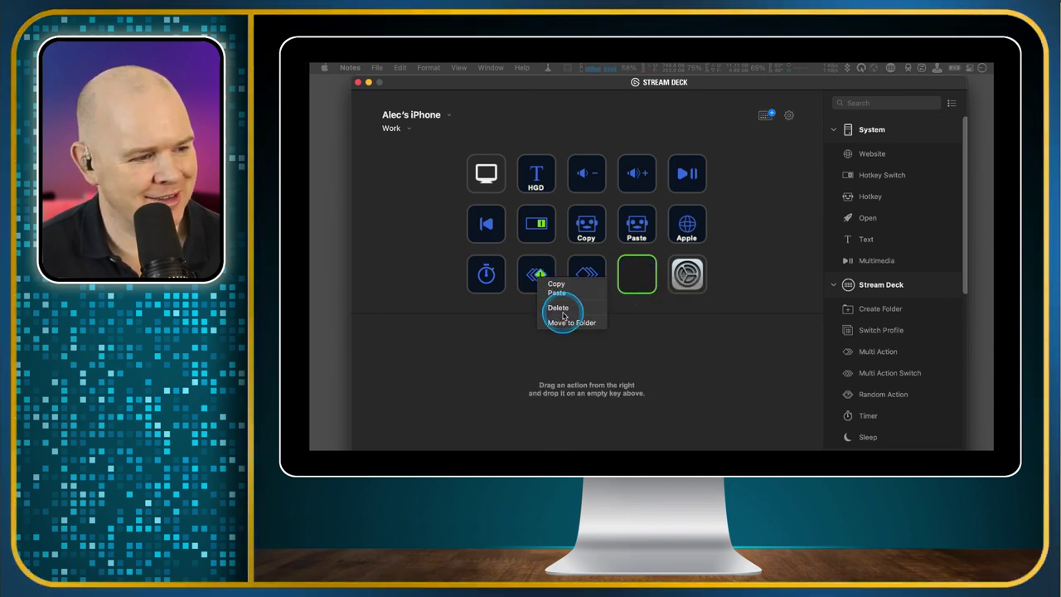
left_click(562, 308)
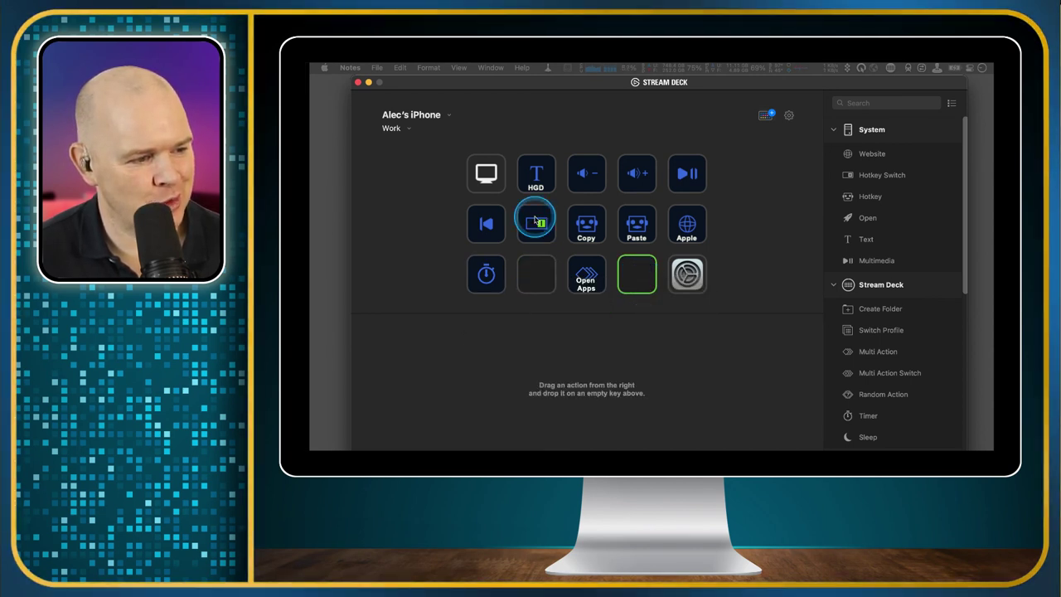
Step: Set the Timer key's duration to 240 seconds and check its sound setting
left_click(486, 276)
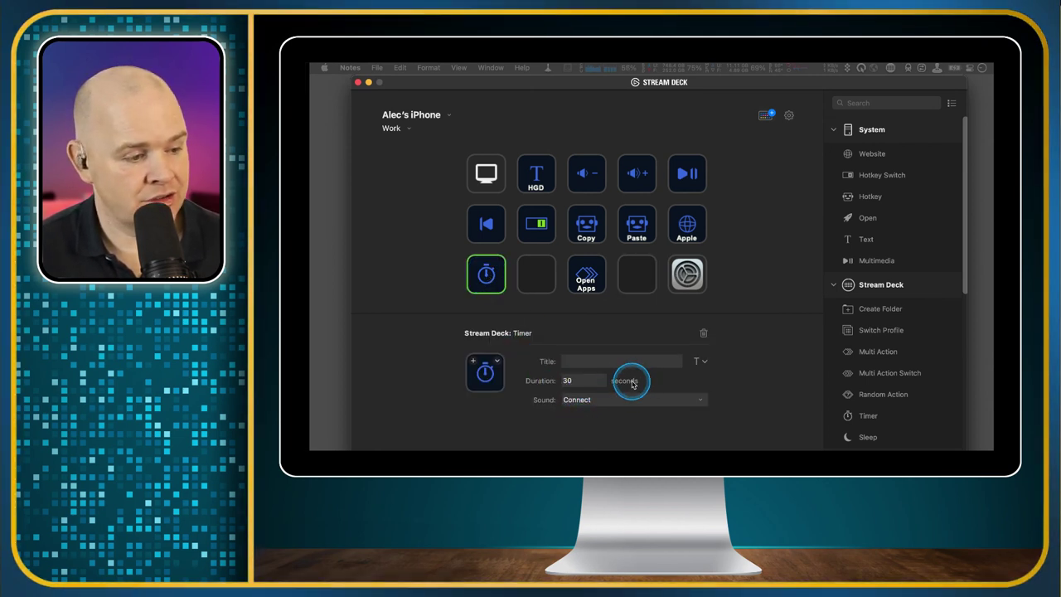
double_click(565, 381)
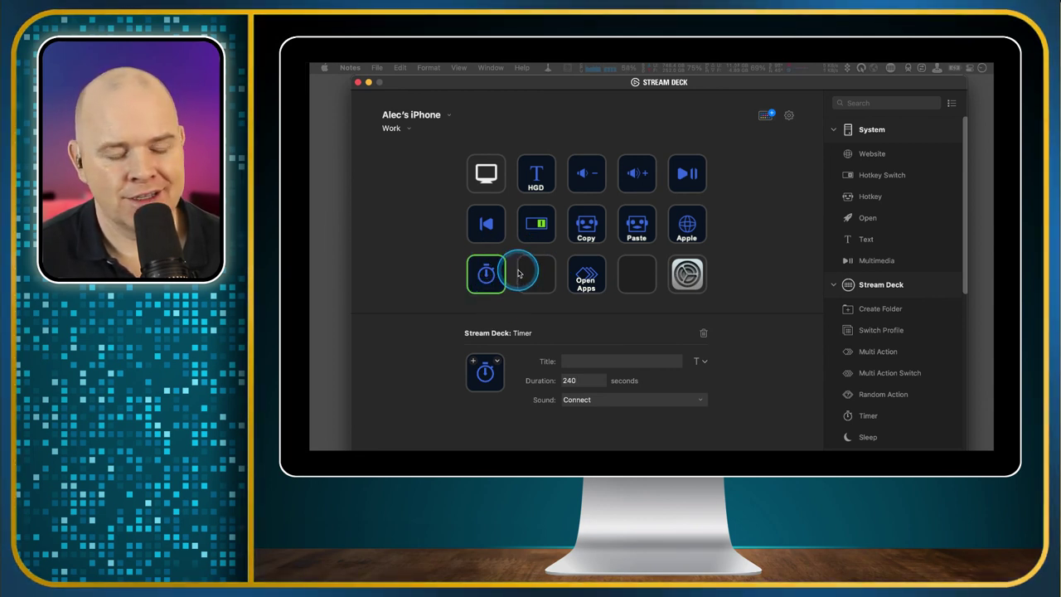
left_click(585, 400)
left_click(545, 289)
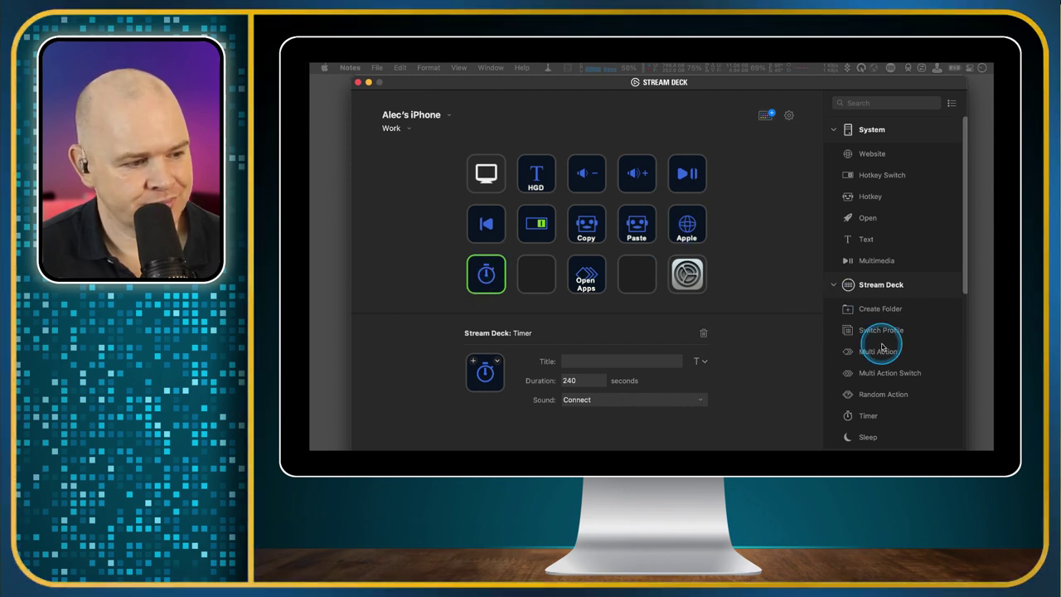
Step: Add a Sleep action to the second key of the third row and check its device options
left_click_drag(860, 443, 537, 286)
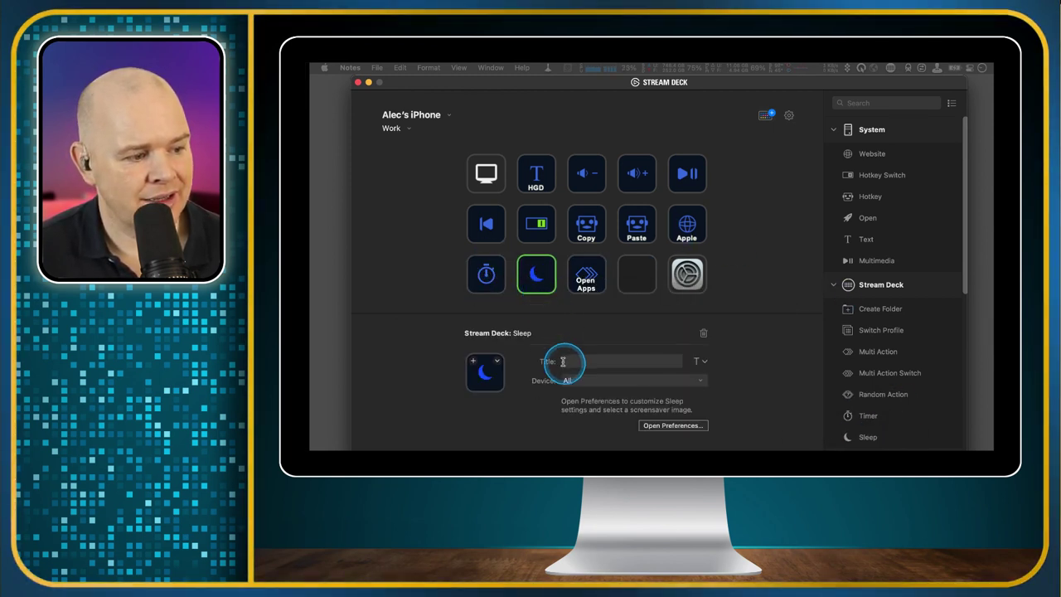
left_click(688, 383)
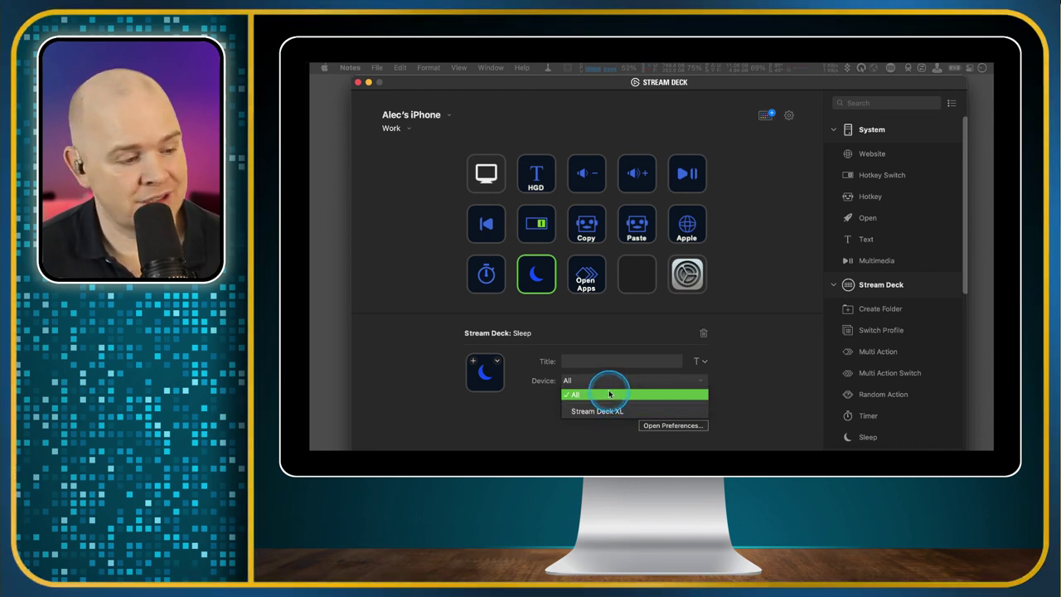
left_click(725, 356)
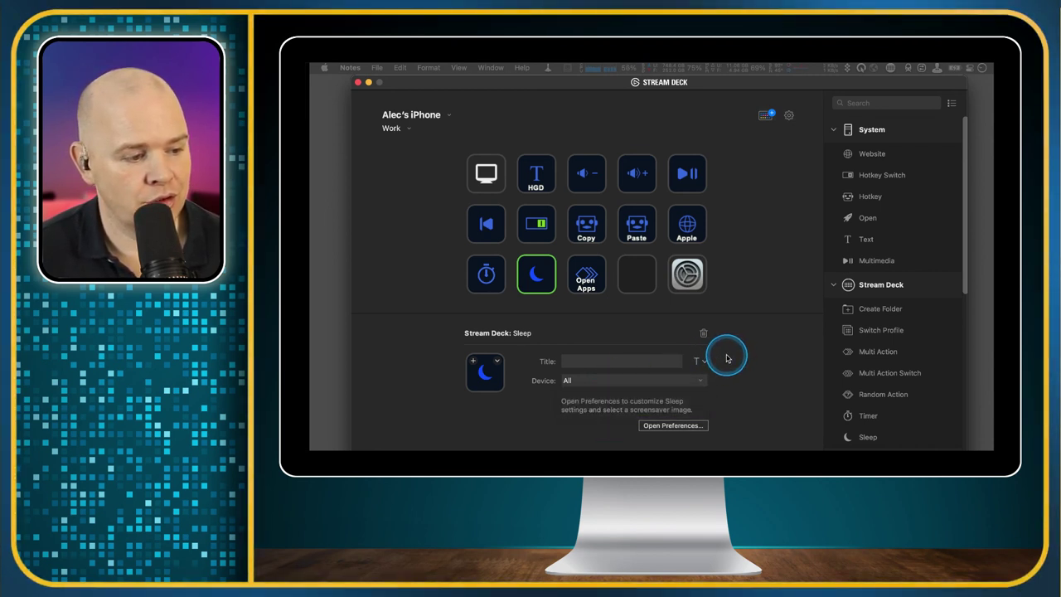
Step: Check the iPhone's general preferences from the Sleep key's settings, close them and switch to the Stream Deck XL device
left_click(682, 428)
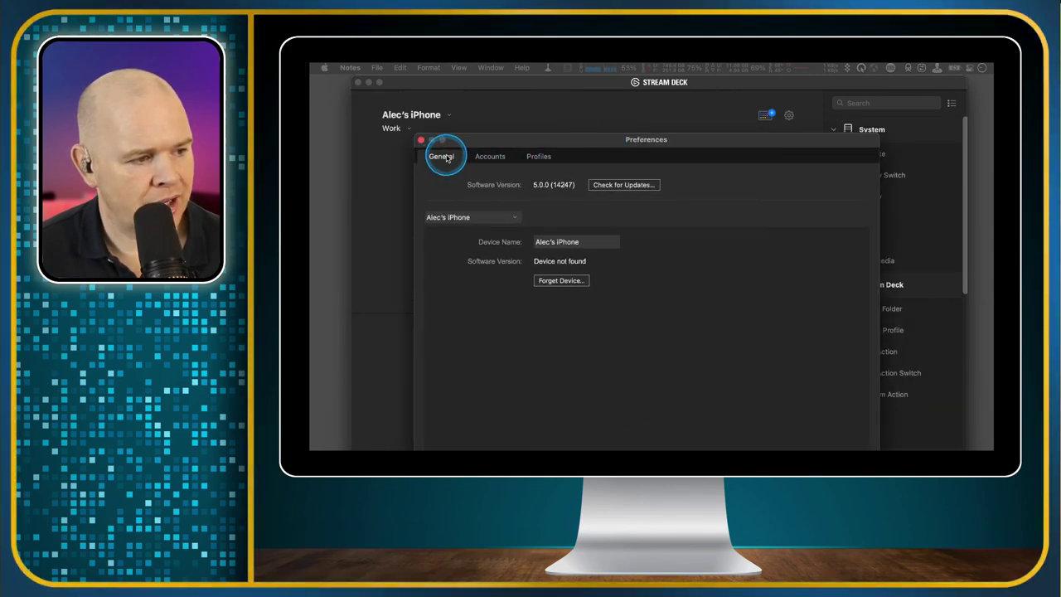
key("super+w")
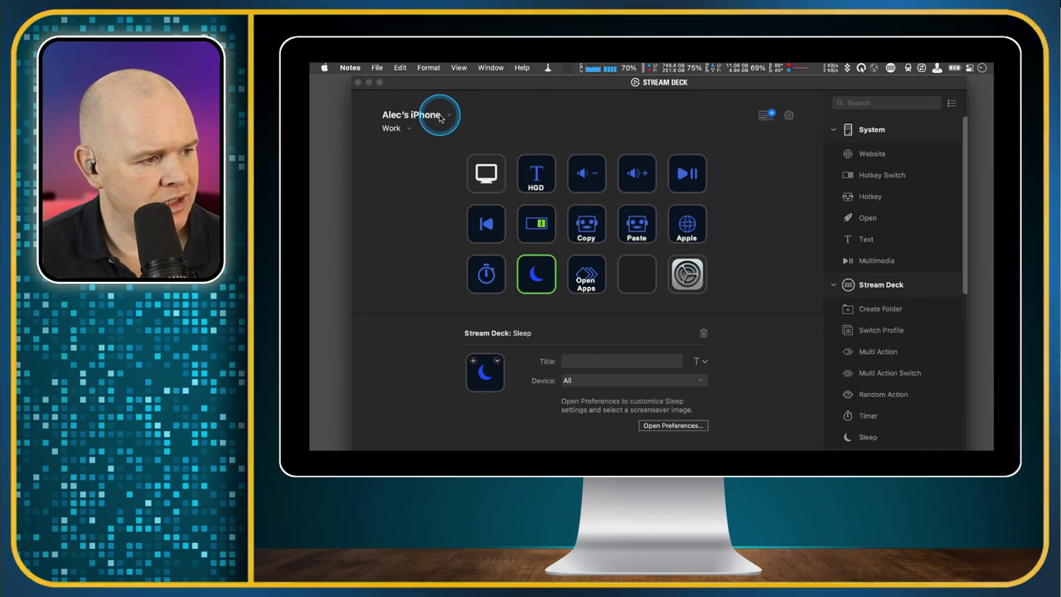
left_click(447, 115)
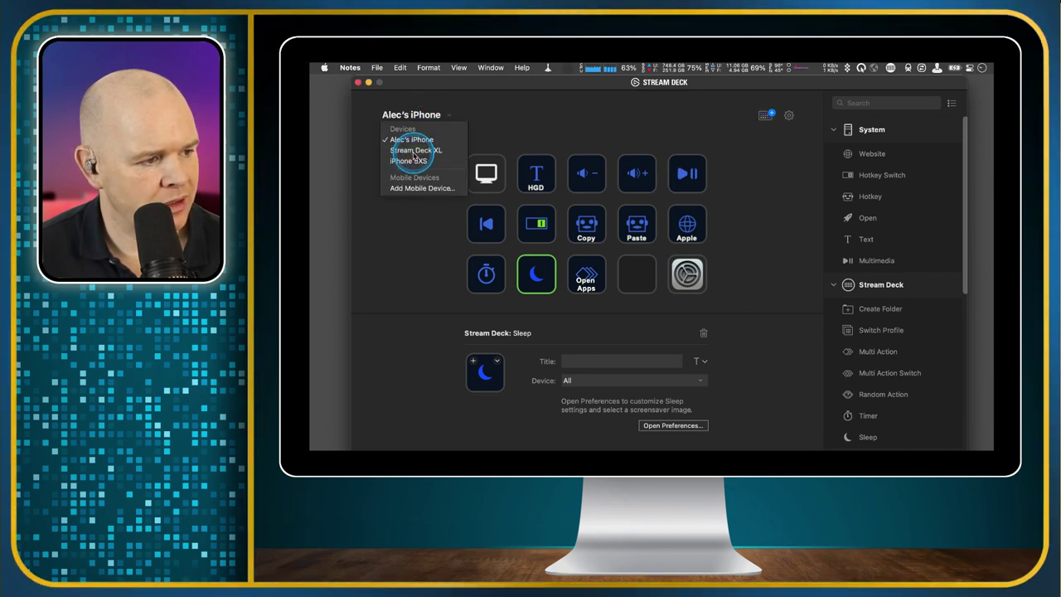
left_click(415, 150)
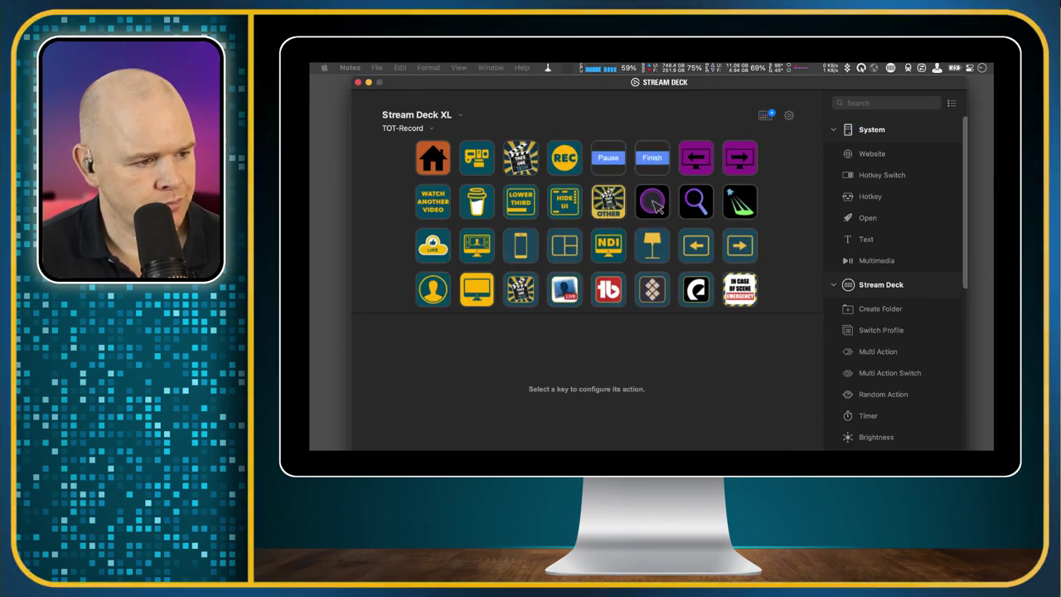
Step: Examine the Sleep After options in the Stream Deck XL's general preferences without changing them, and close the preferences
left_click(788, 115)
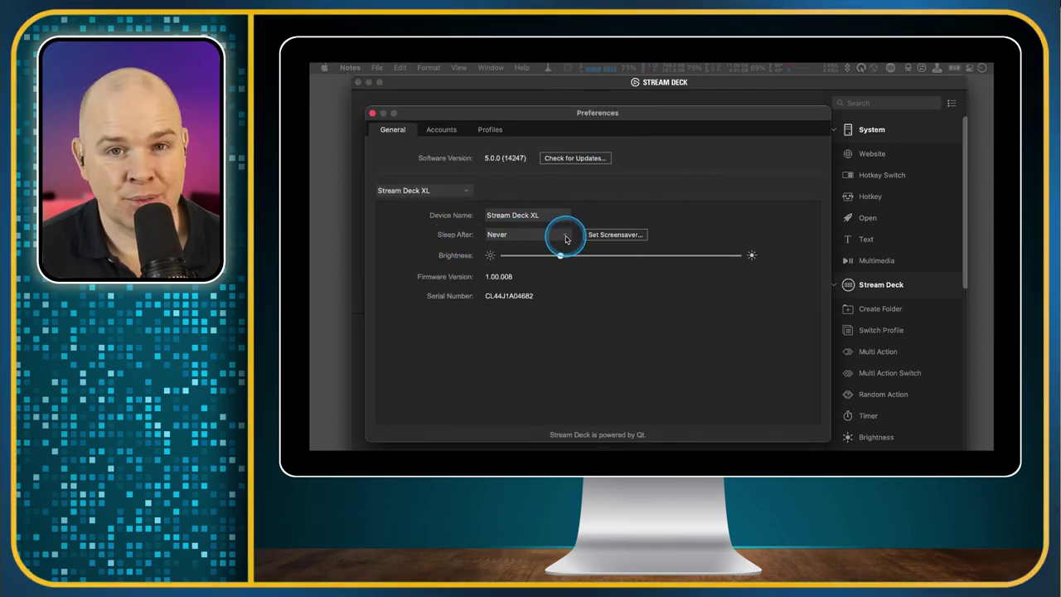
left_click(566, 237)
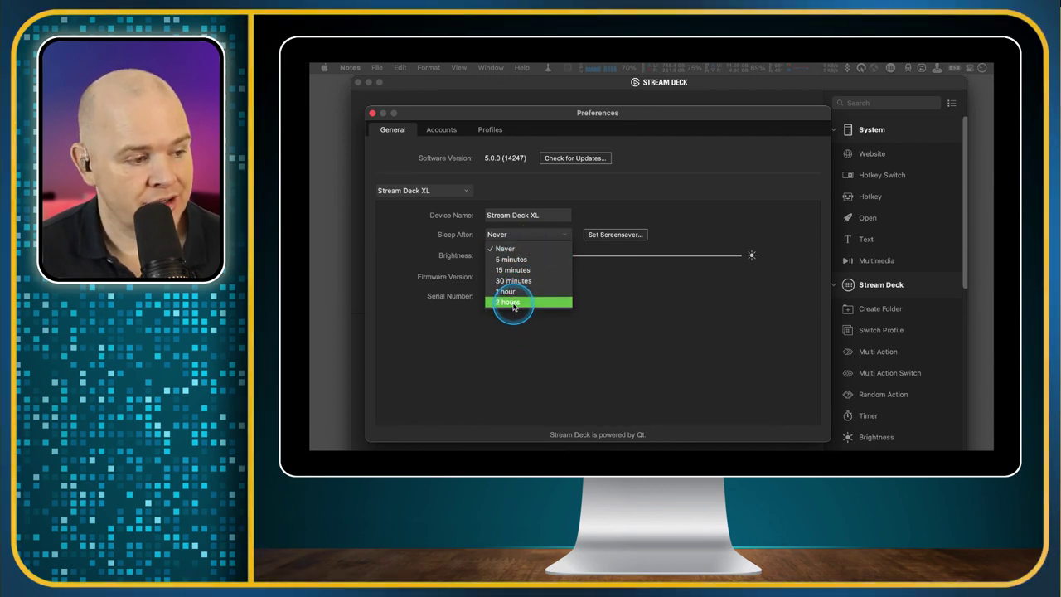
left_click(567, 234)
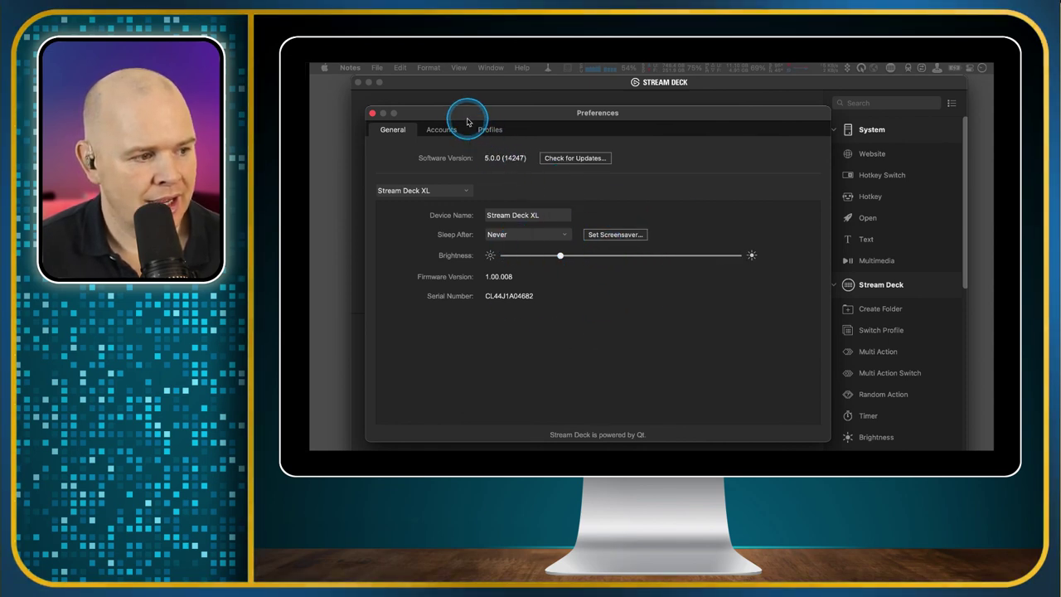
left_click_drag(426, 111, 772, 210)
key("super+w")
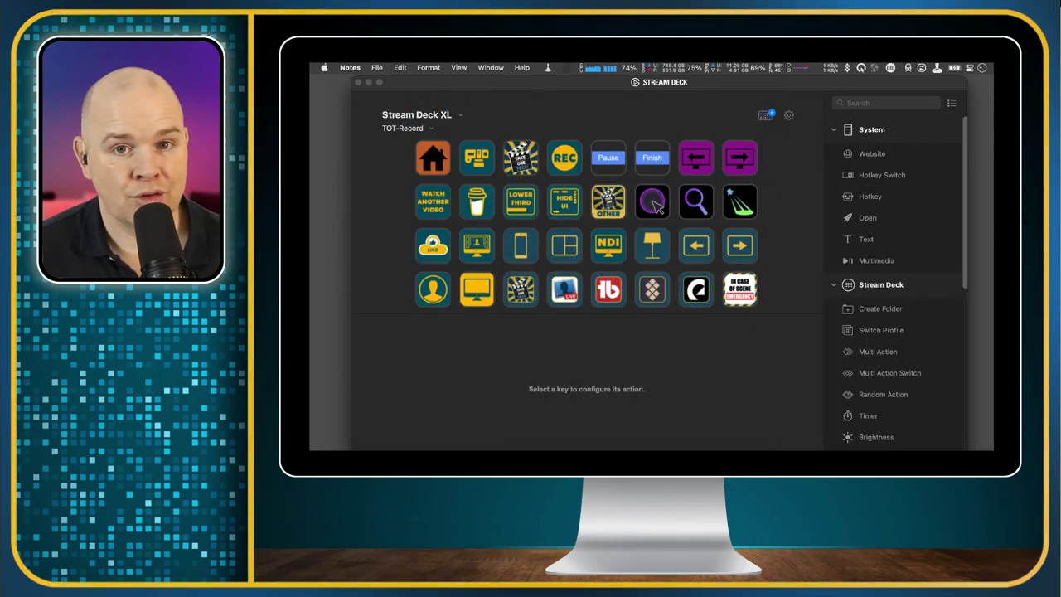
Step: Return to the iPhone device with the Work profile, collapse the System actions and review the remaining action categories down to Keynote
left_click(458, 115)
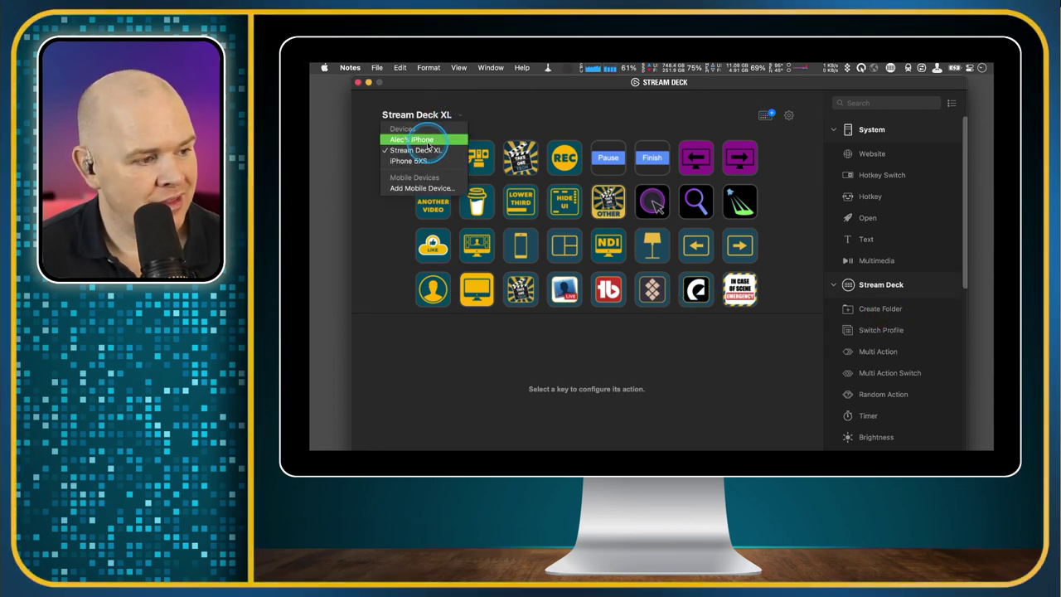
left_click(435, 140)
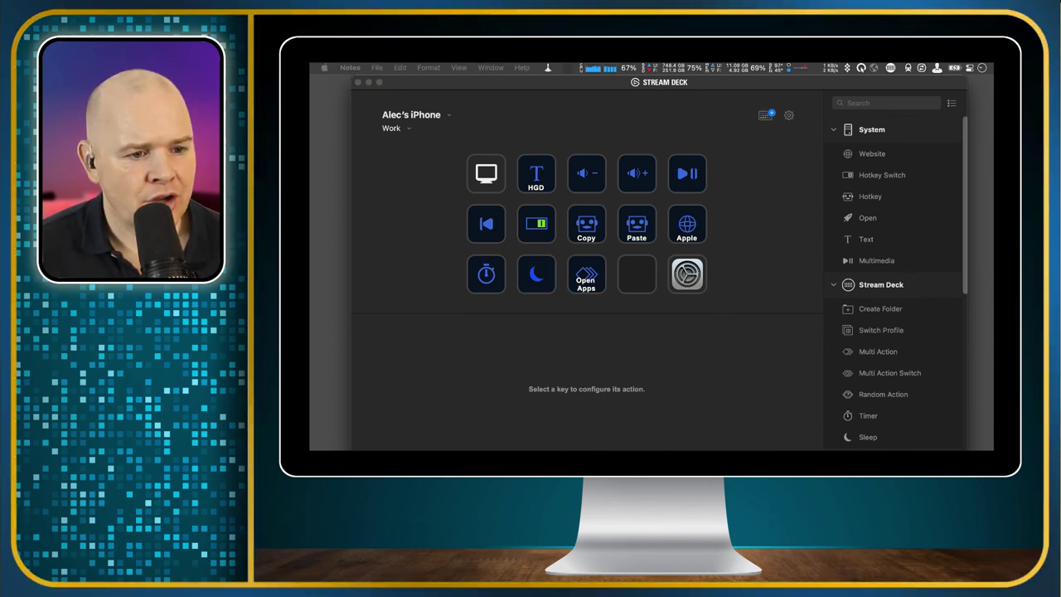
left_click(835, 130)
left_click(835, 130)
left_click(833, 156)
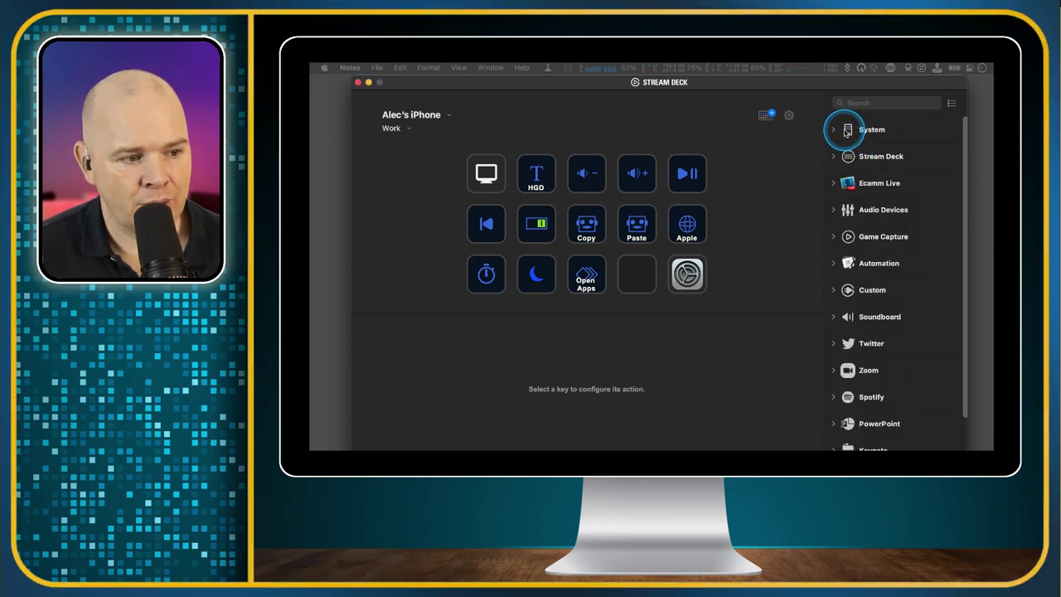
left_click(836, 156)
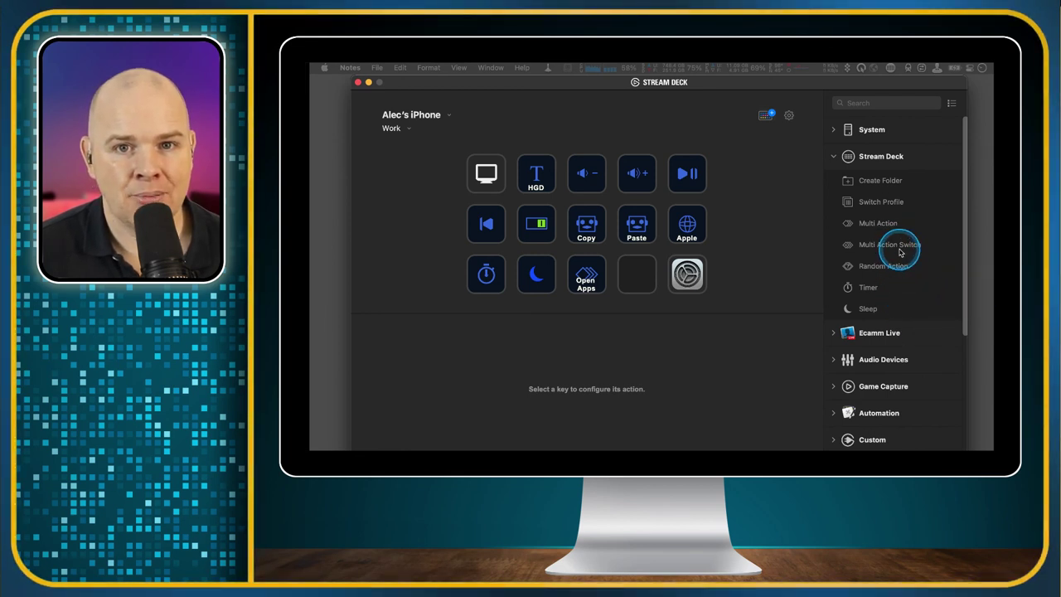
scroll(901, 251, "down", 5)
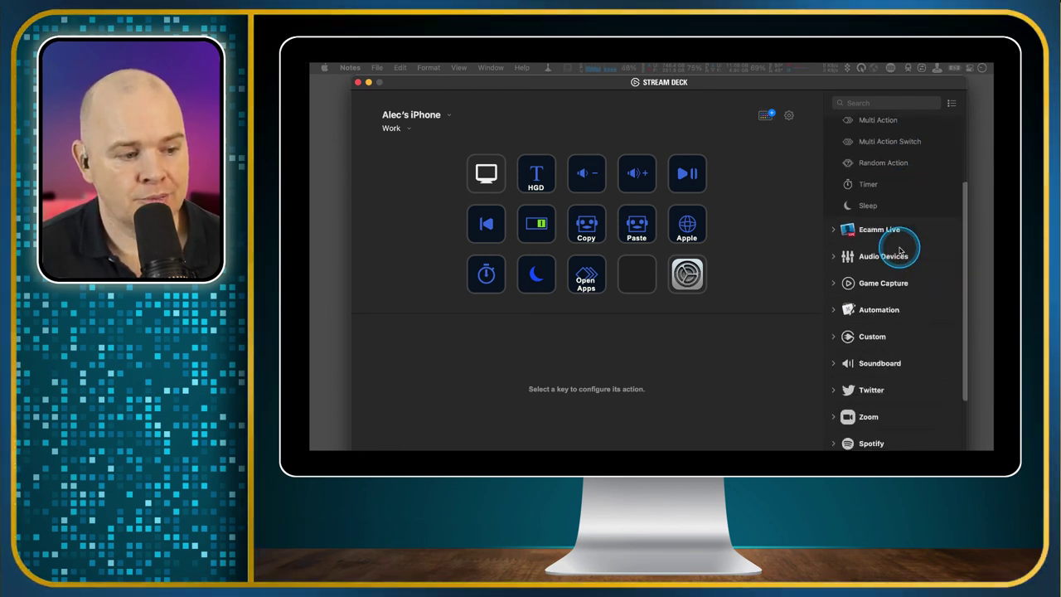
scroll(899, 218, "down", 2)
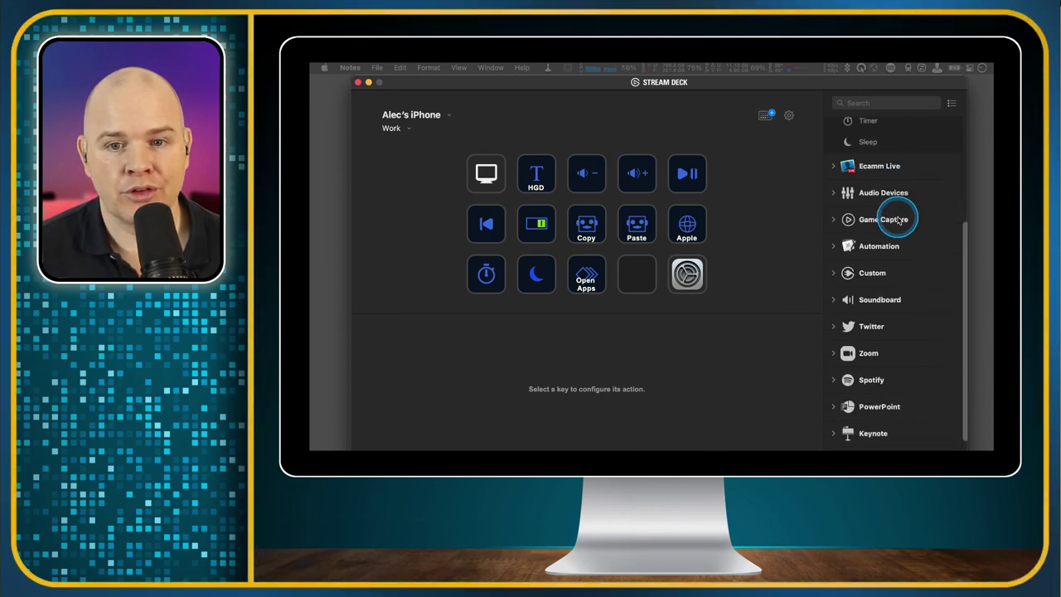